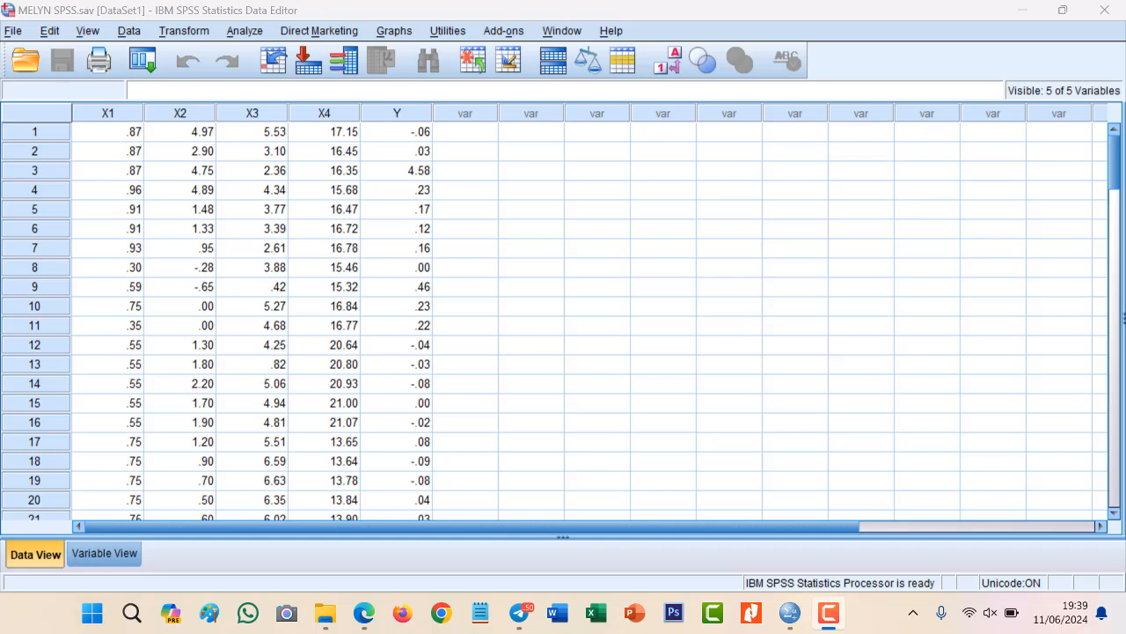
pyautogui.click(1116, 176)
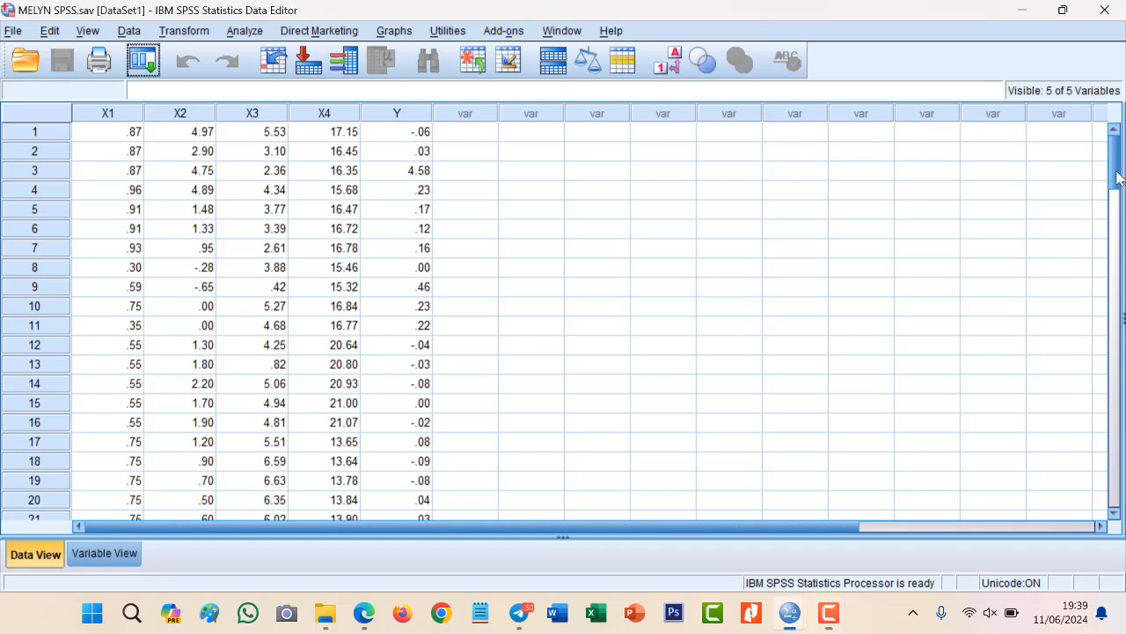
pyautogui.moveTo(1115, 176); pyautogui.dragTo(1087, 169)
# Run a legacy one-sample Kolmogorov-Smirnov test against the Normal distribution for GCG, NPL, Laverage, Ukuran perusahaan and Manajemen laba
pyautogui.click(244, 32)
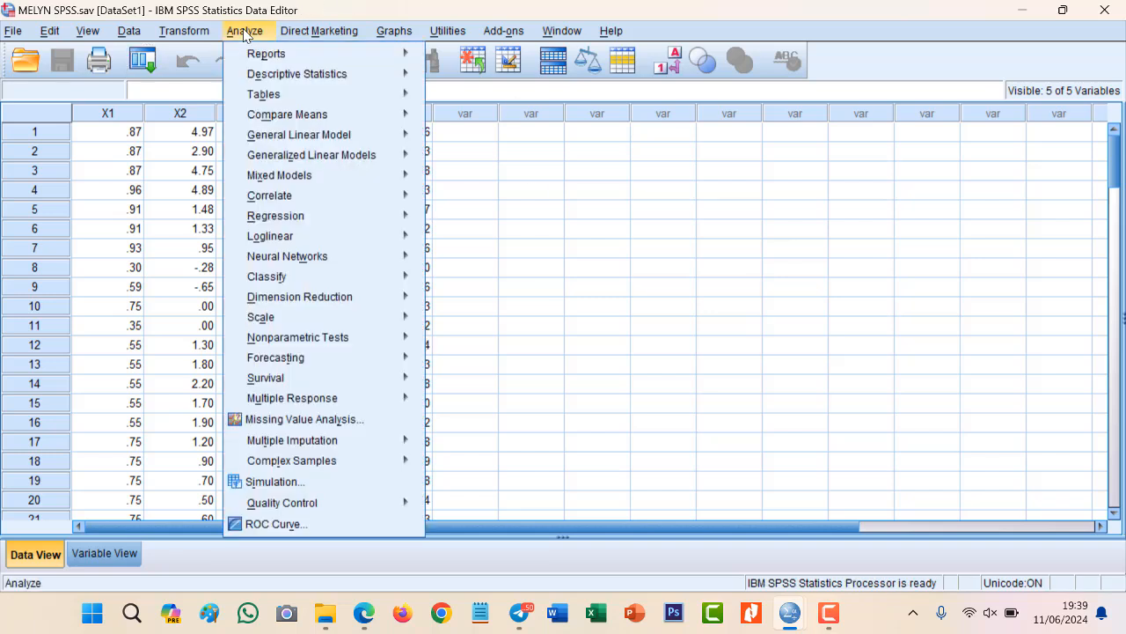
pyautogui.moveTo(357, 343)
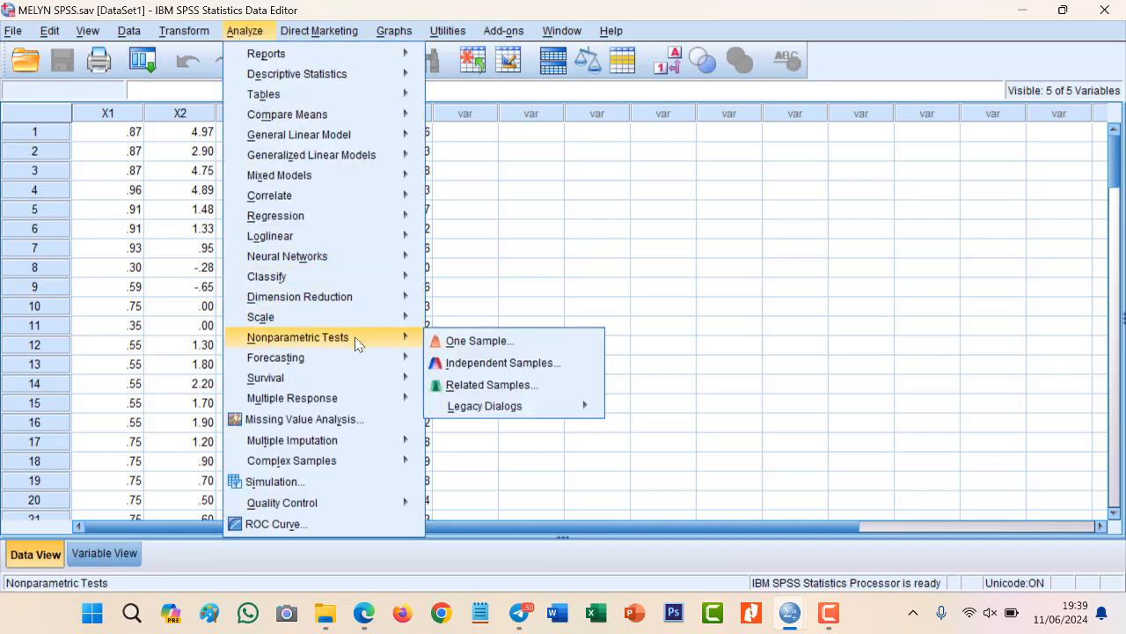
pyautogui.moveTo(543, 411)
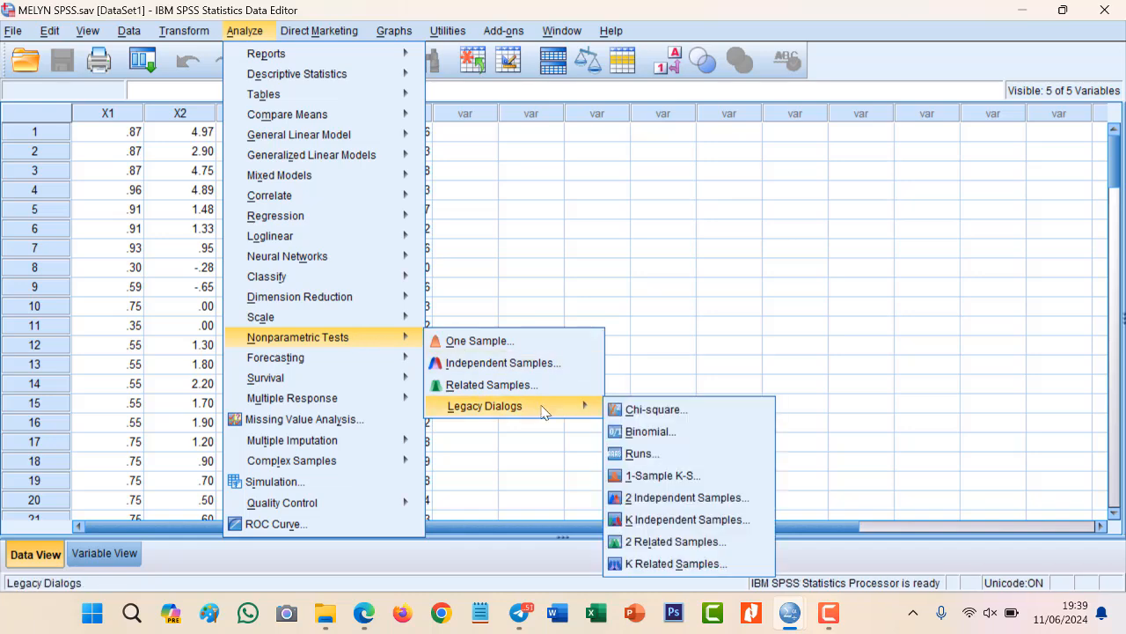
pyautogui.click(717, 476)
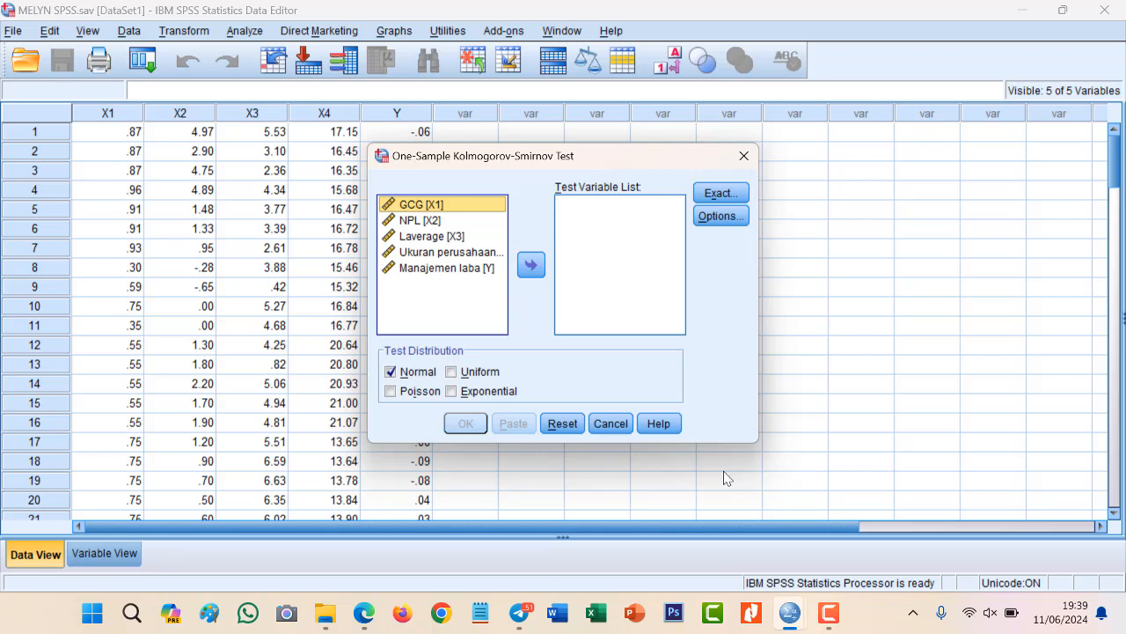
pyautogui.hotkey('shift', 'Down')
pyautogui.hotkey('shift', 'Down')
pyautogui.hotkey('shift', 'Down')
pyautogui.hotkey('shift', 'Down')
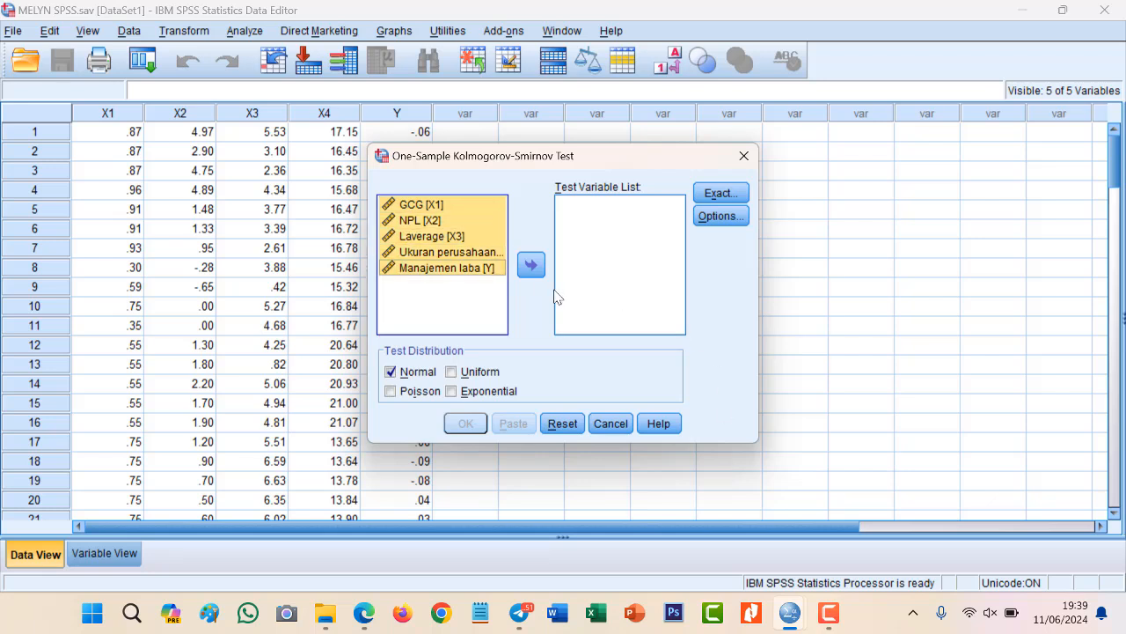
pyautogui.click(532, 266)
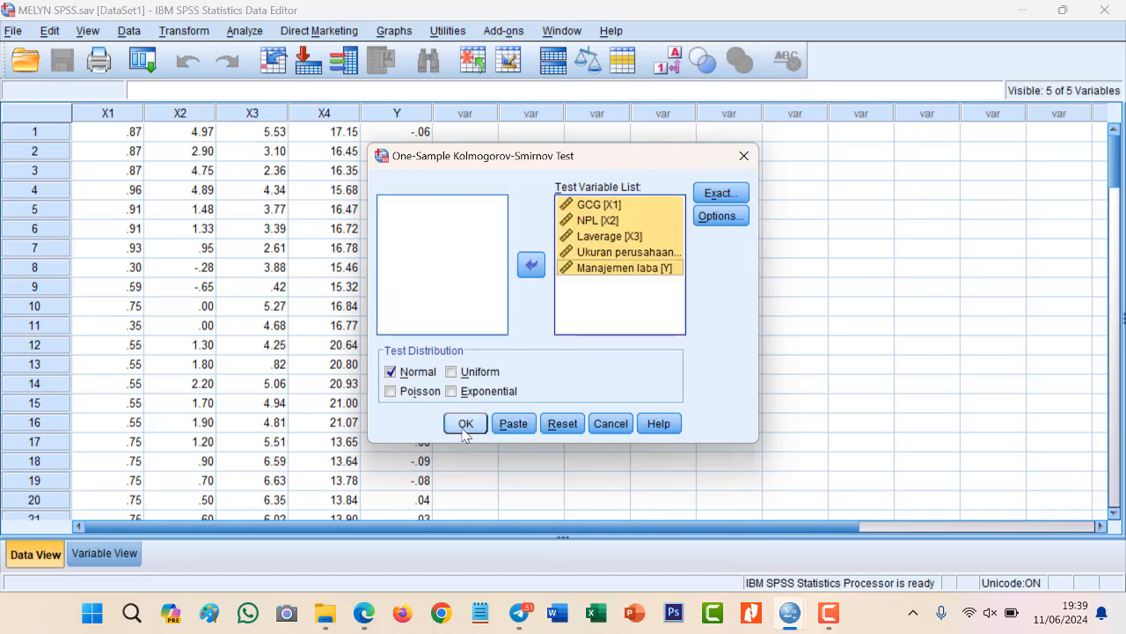
pyautogui.click(466, 424)
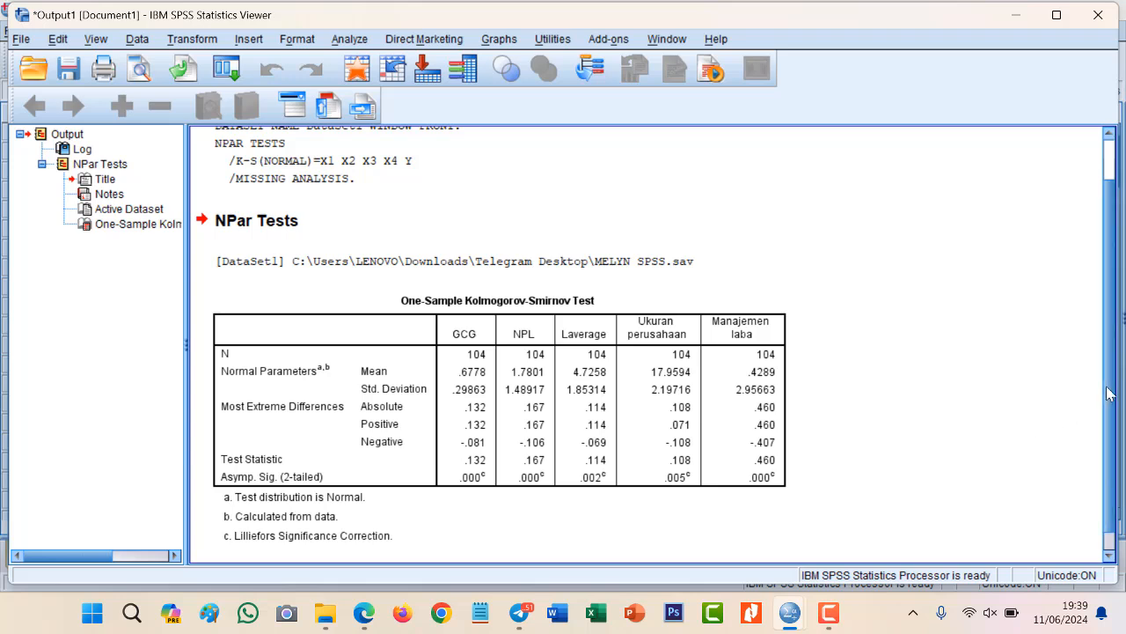
pyautogui.scroll(-1, 1108, 414)
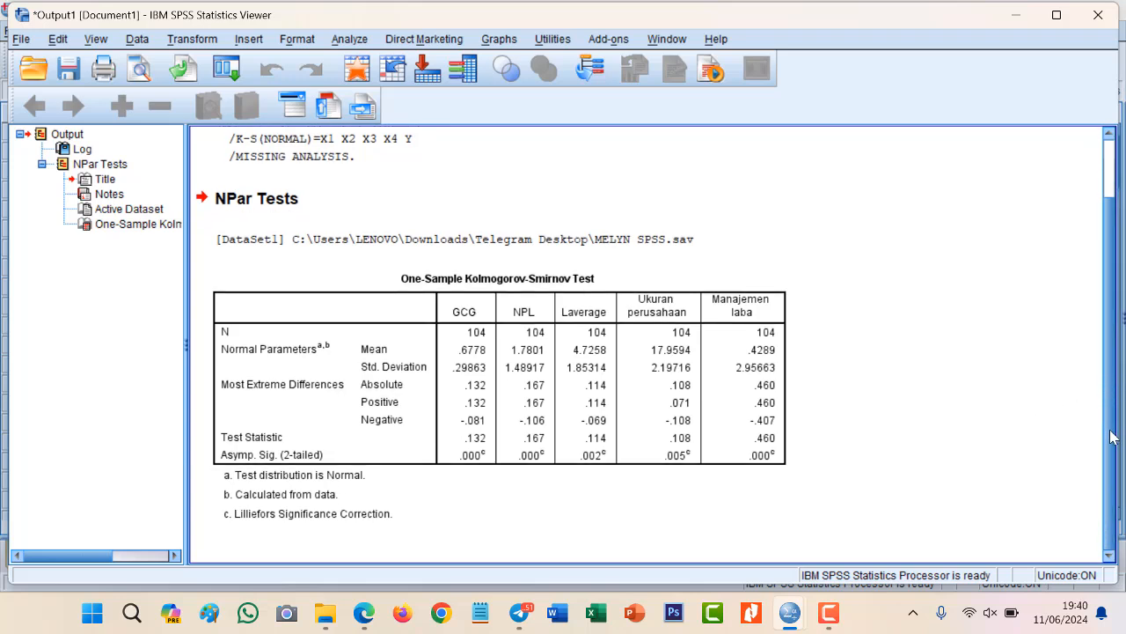
pyautogui.click(773, 490)
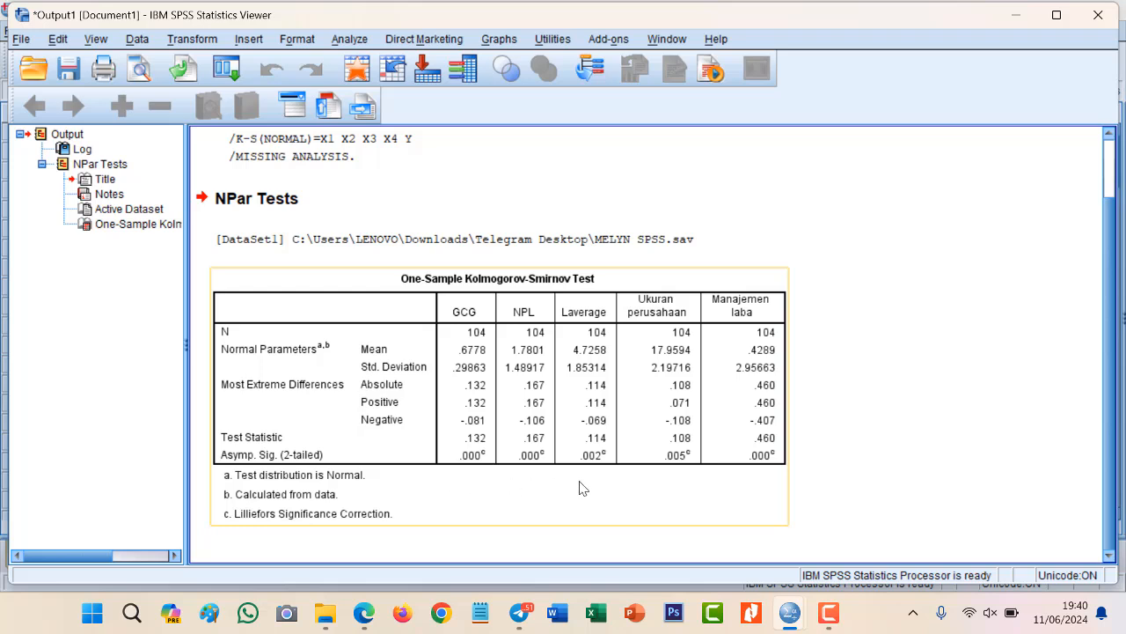
pyautogui.click(820, 484)
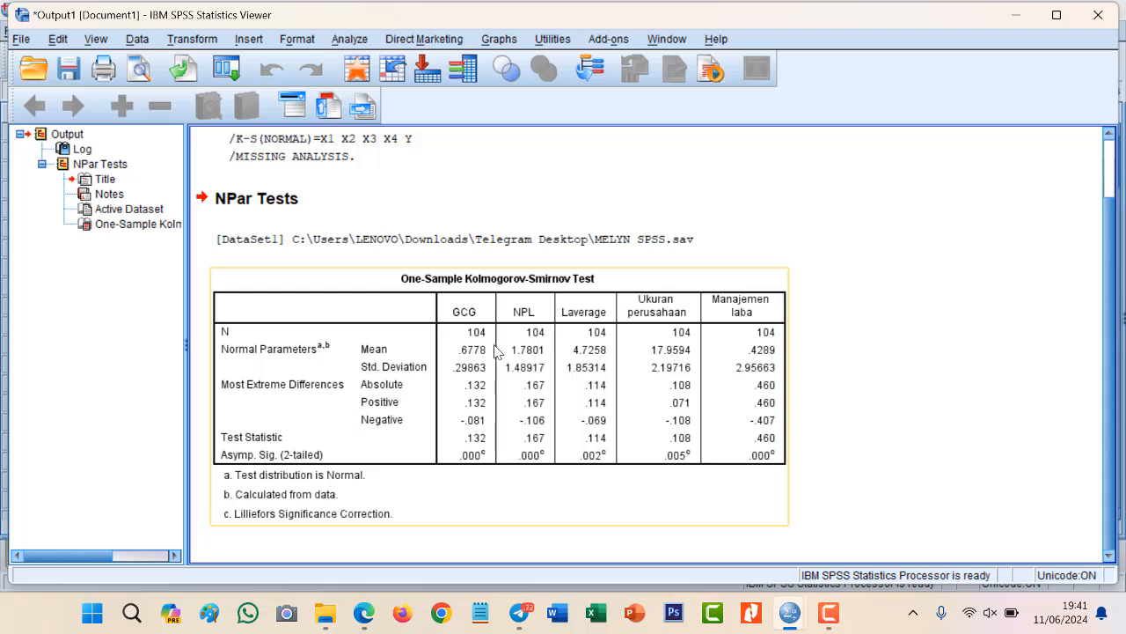
# Set up a linear regression with Manajemen laba as dependent and GCG, NPL, Laverage and Ukuran perusahaan as independent variables
pyautogui.click(350, 39)
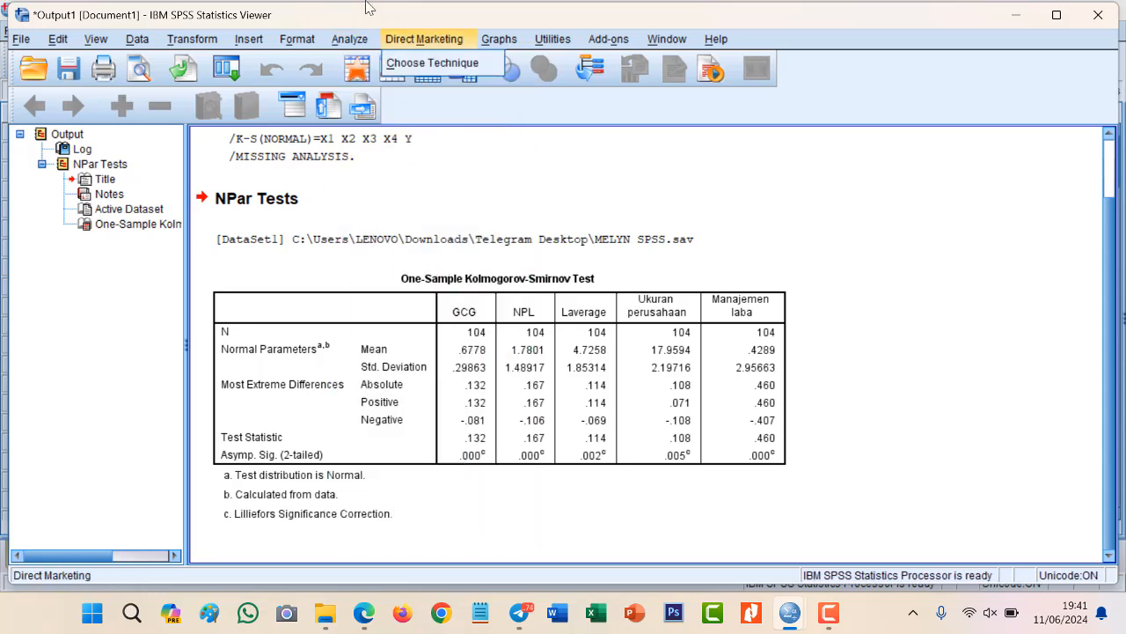
pyautogui.moveTo(460, 223)
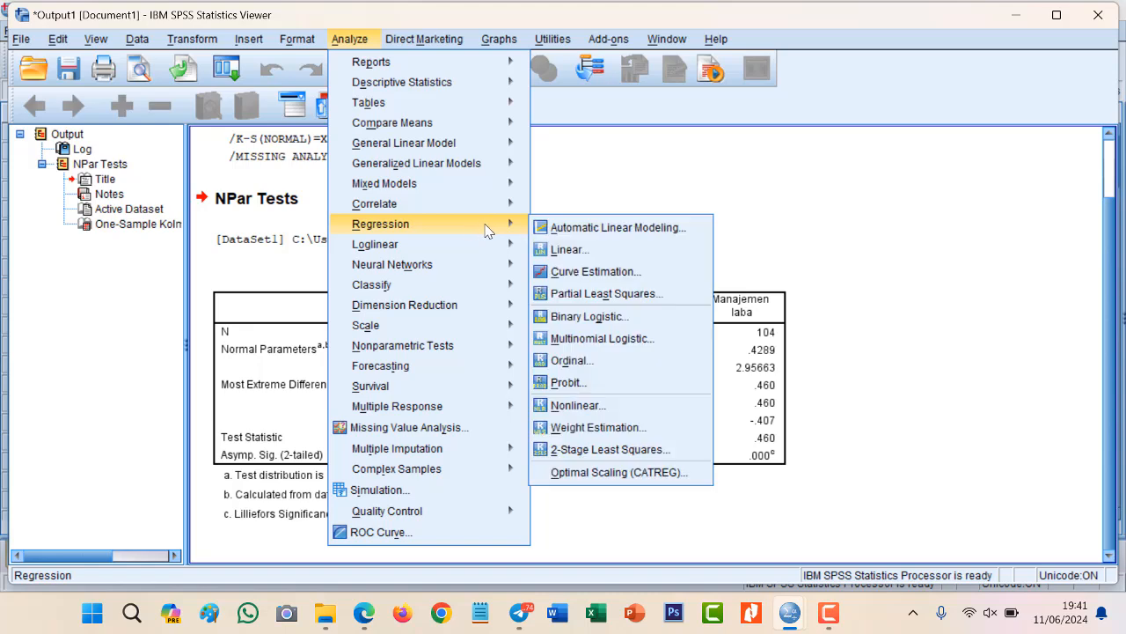
pyautogui.click(581, 253)
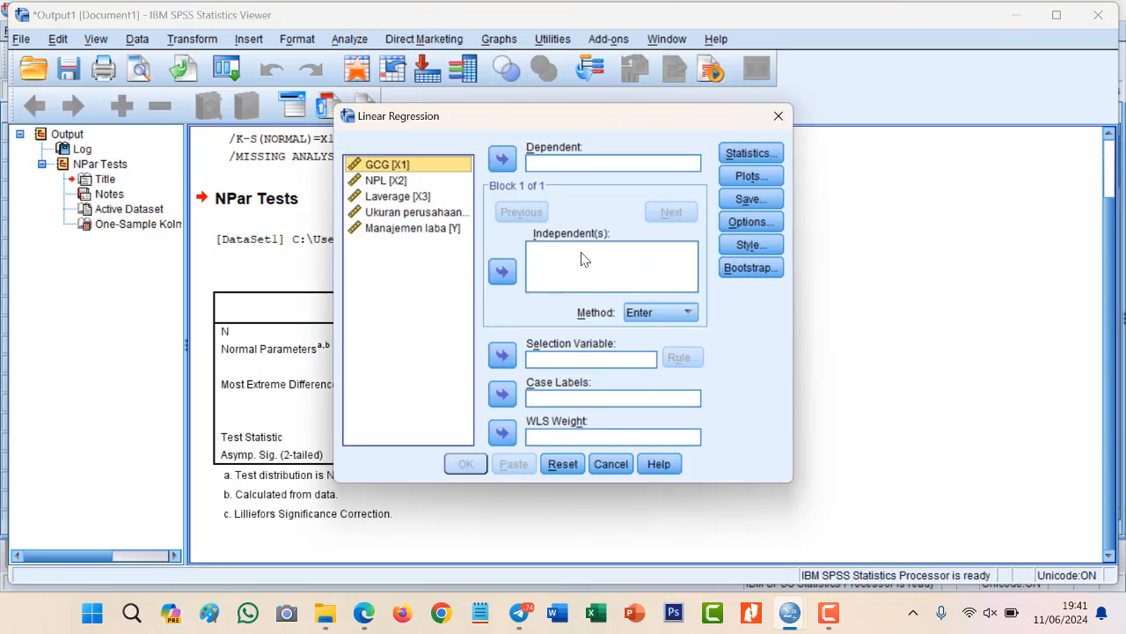
pyautogui.click(433, 228)
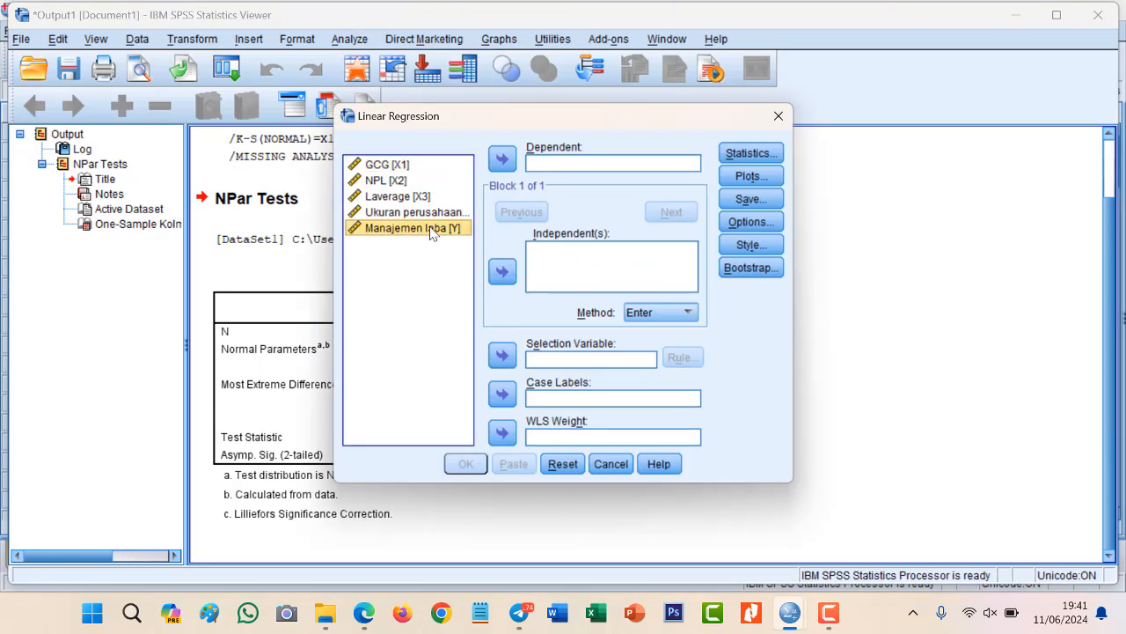
pyautogui.click(508, 161)
pyautogui.click(405, 164)
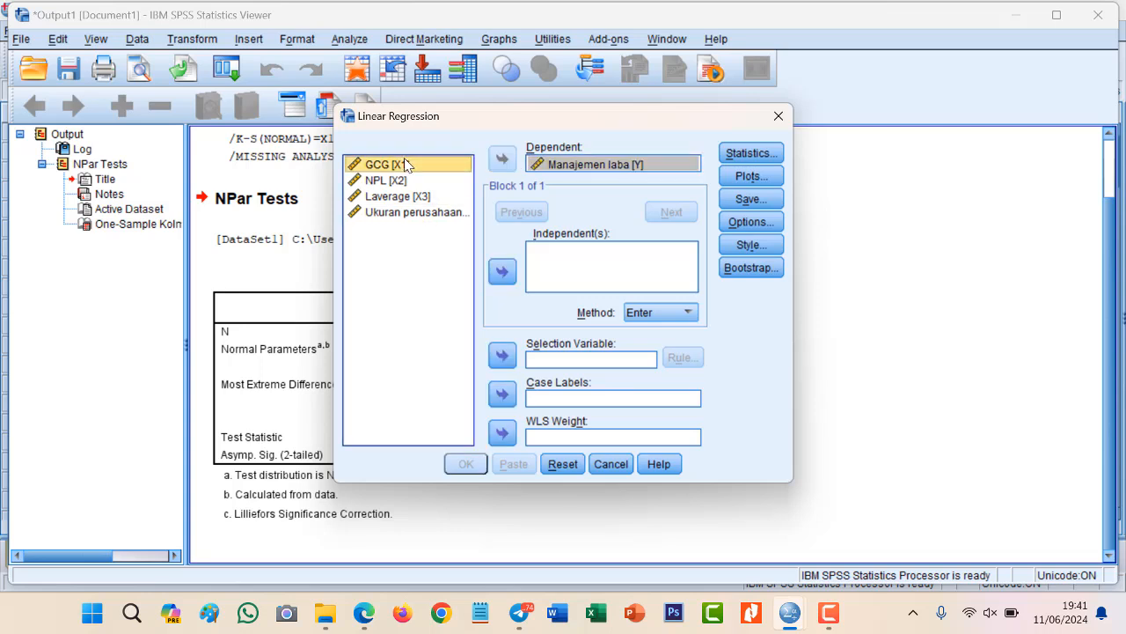
pyautogui.hotkey('shift', 'Down')
pyautogui.hotkey('shift', 'Down')
pyautogui.hotkey('shift', 'Down')
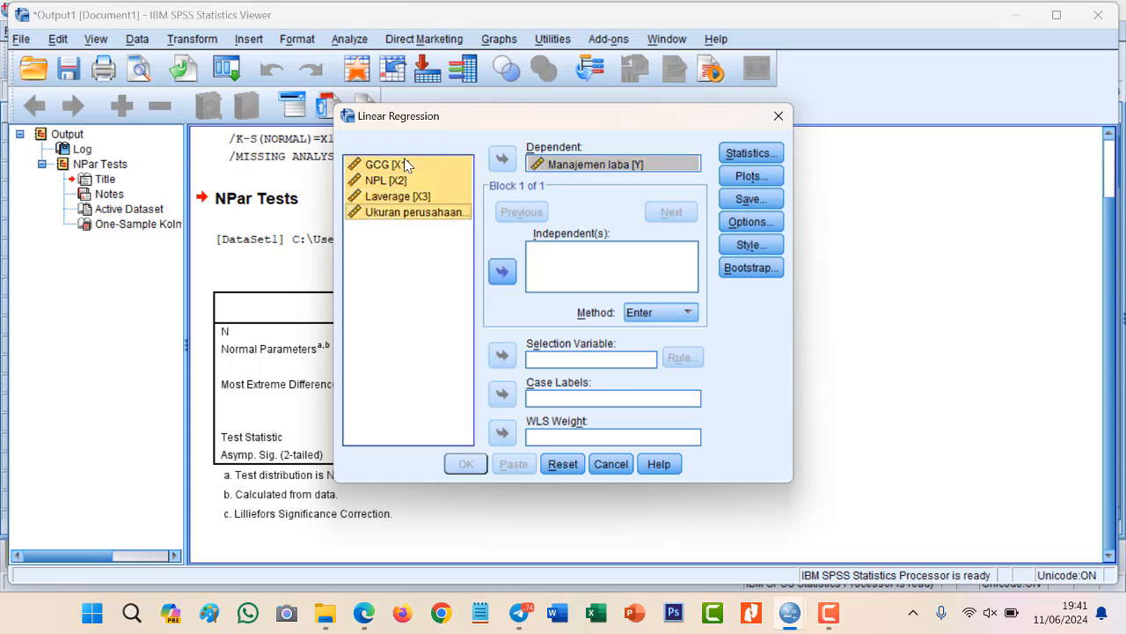
pyautogui.click(504, 272)
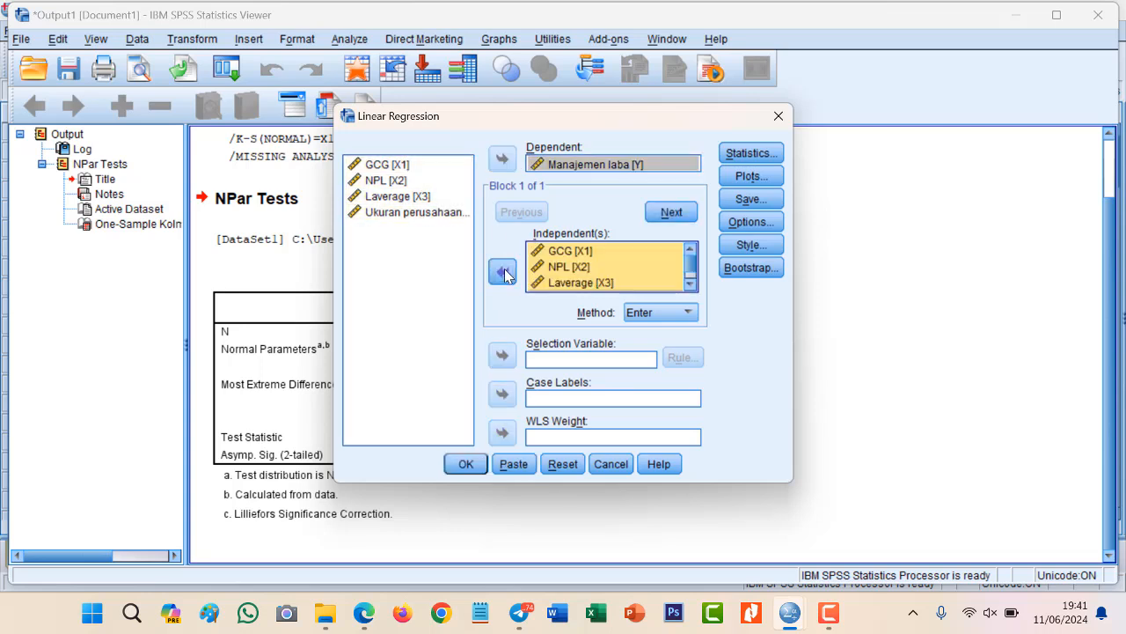
# Add collinearity diagnostics and the Durbin-Watson residual test to the regression statistics
pyautogui.click(754, 158)
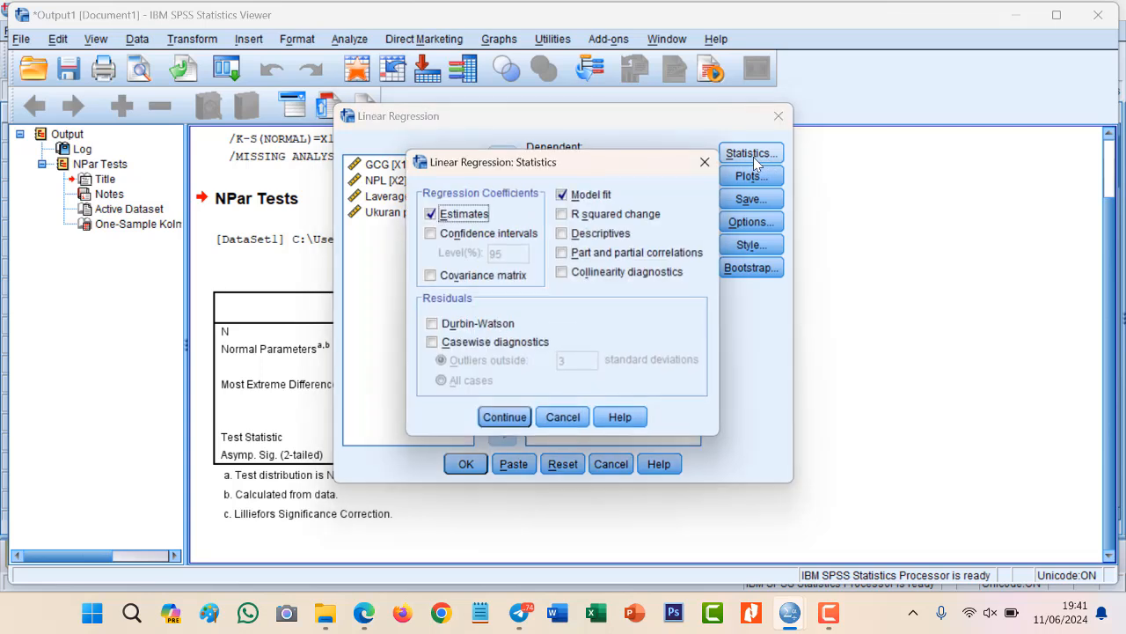
pyautogui.click(606, 278)
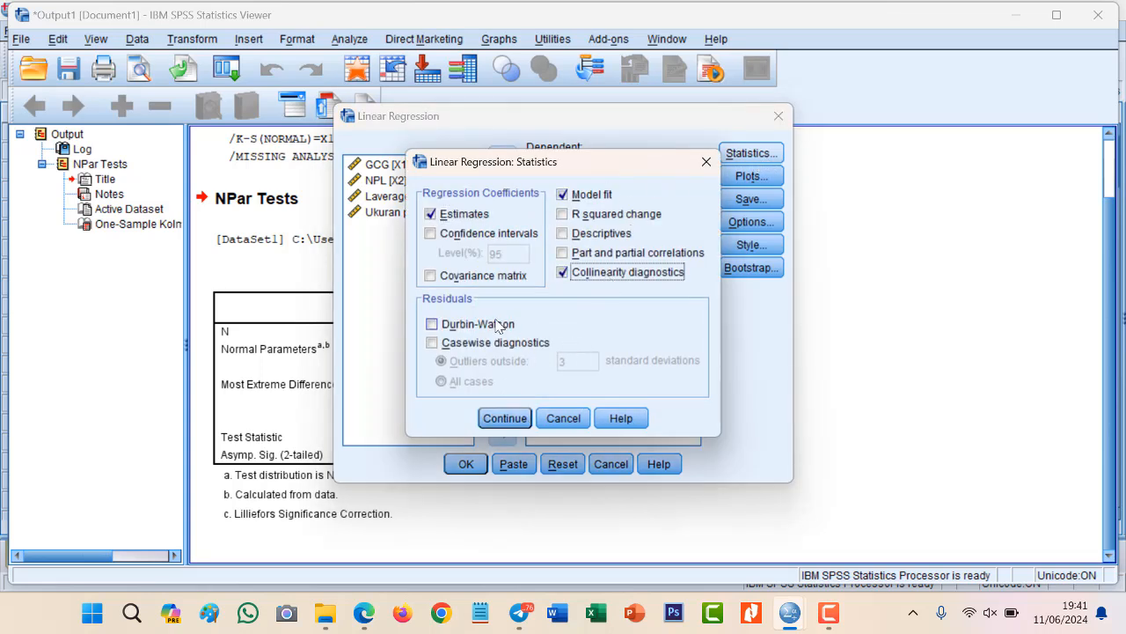
pyautogui.click(451, 330)
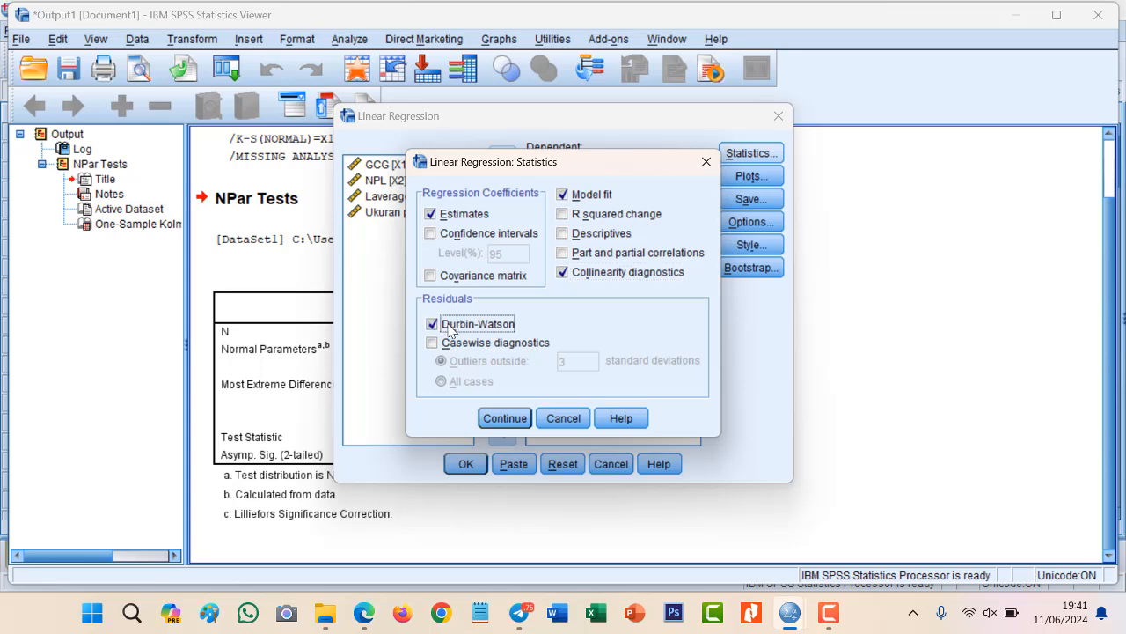
pyautogui.click(505, 419)
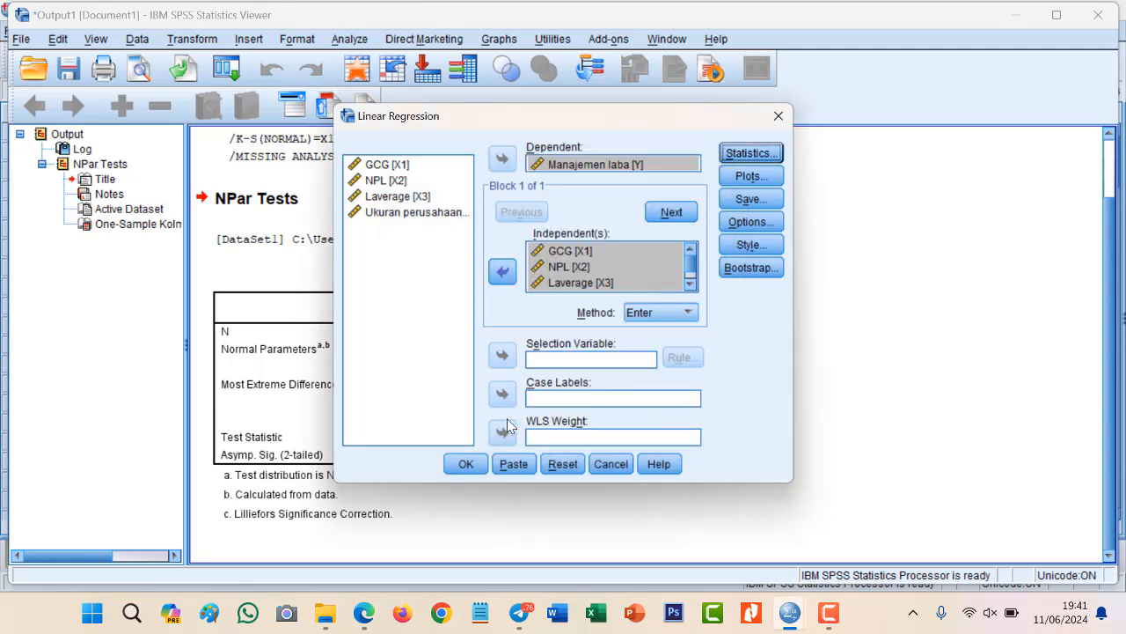
# Define the first regression scatterplot with *SRESID on the Y axis and *ZPRED on the X axis
pyautogui.click(763, 180)
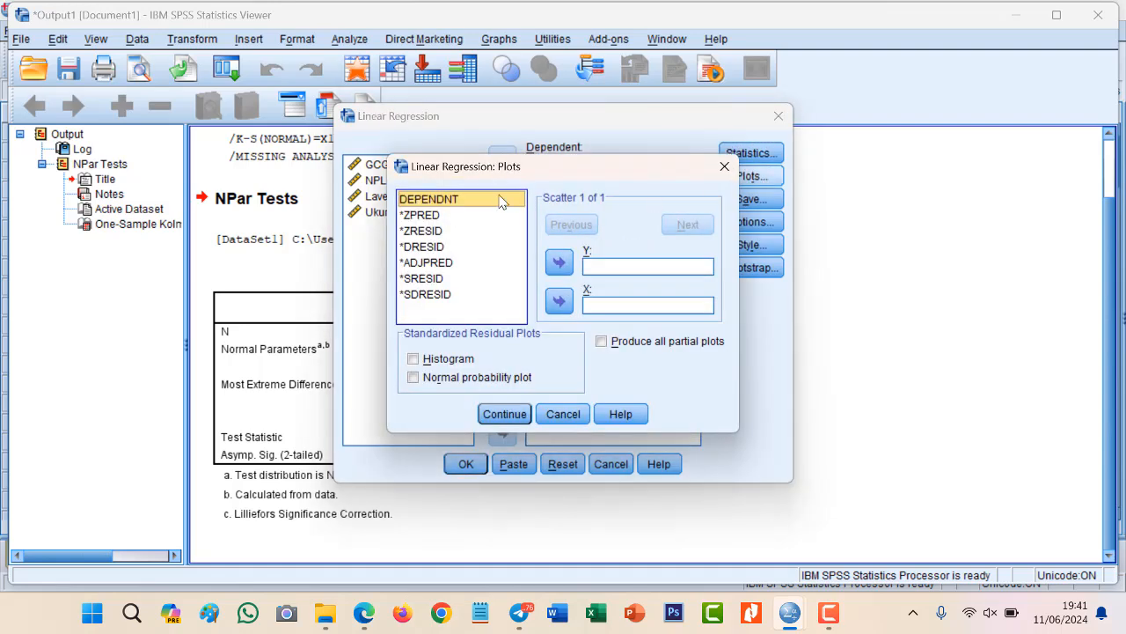
pyautogui.click(435, 280)
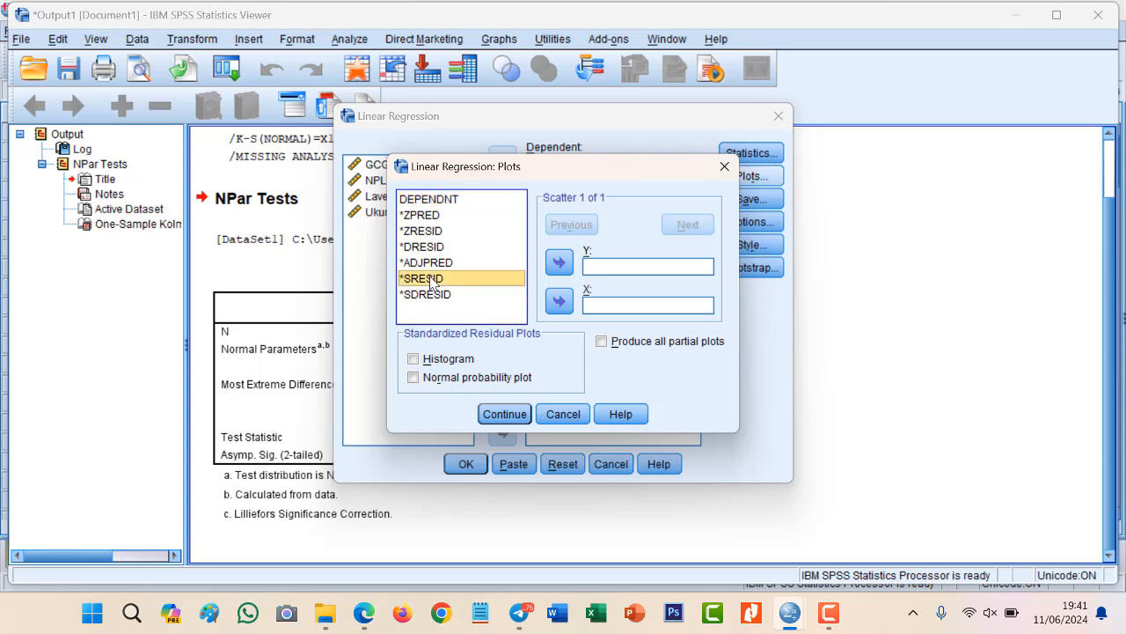
pyautogui.click(571, 270)
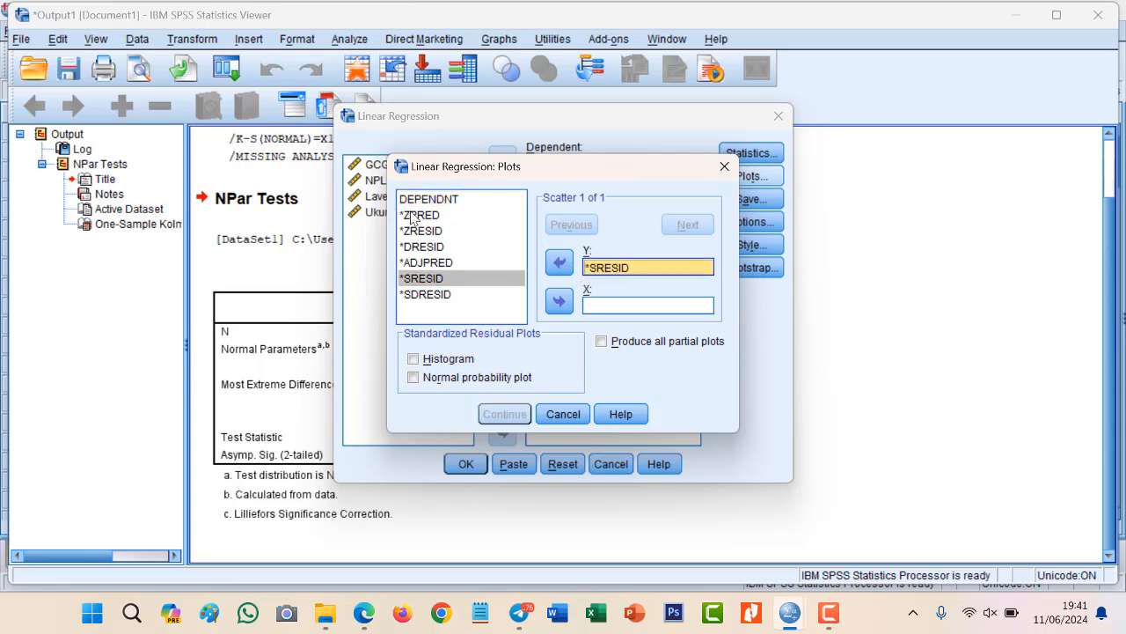
pyautogui.click(420, 214)
pyautogui.click(560, 301)
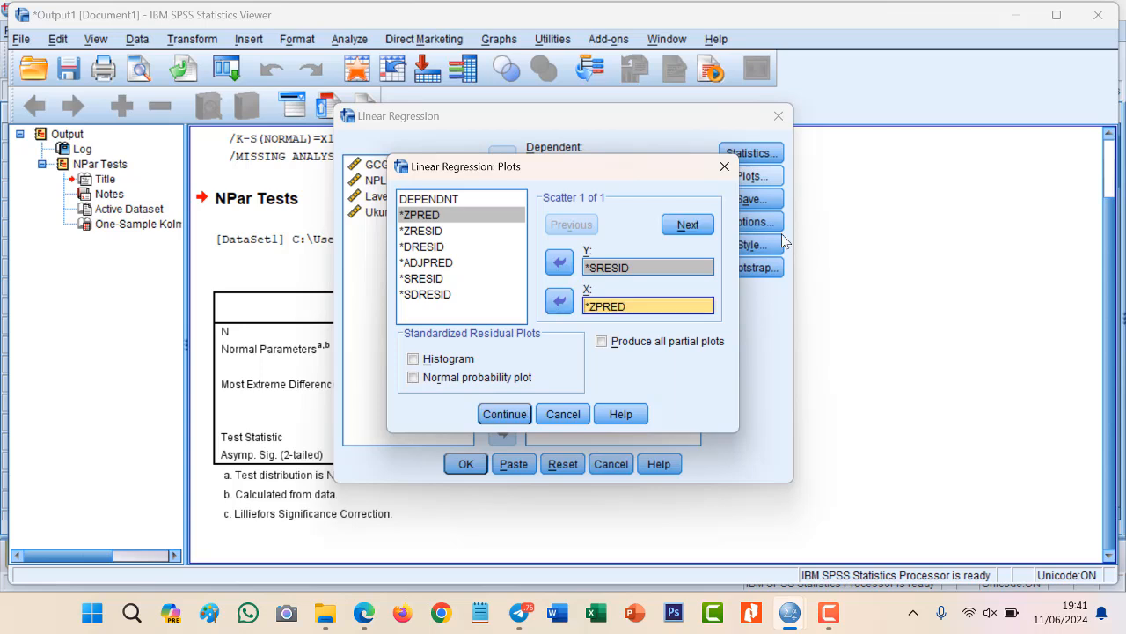
# Define a second regression scatterplot with DEPENDNT on the Y axis and *ZPRED on the X axis
pyautogui.click(687, 225)
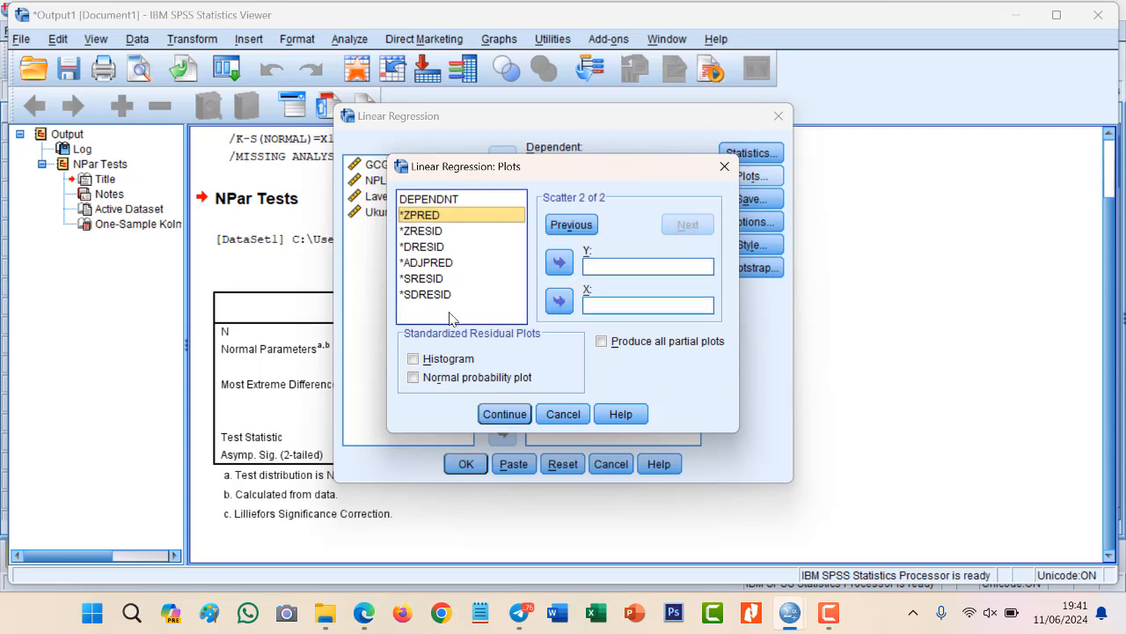
pyautogui.click(435, 279)
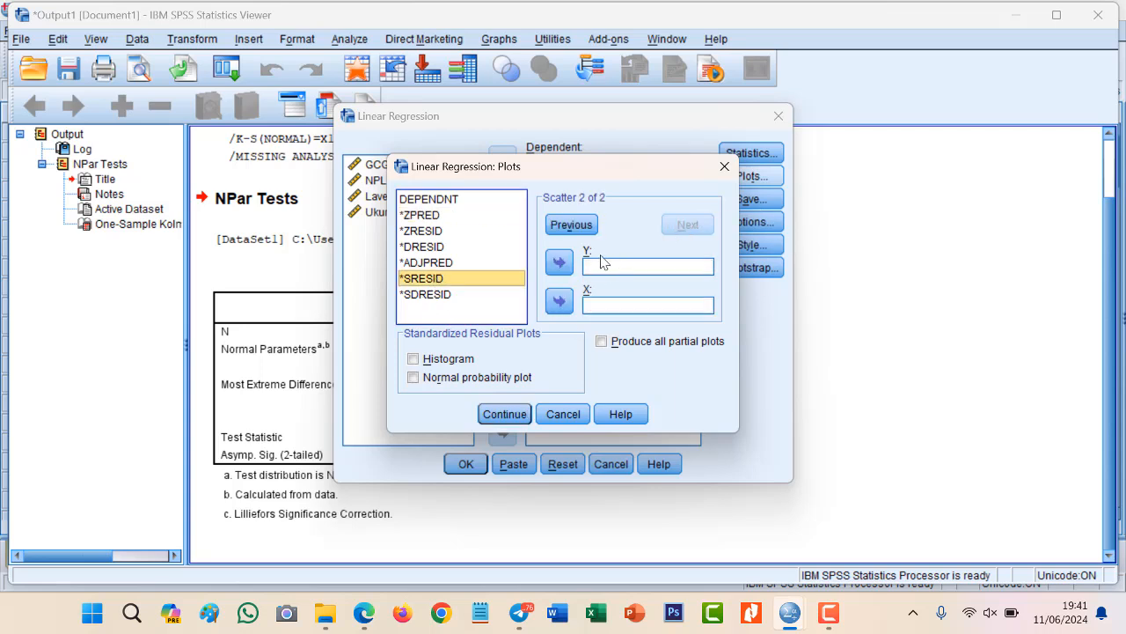
pyautogui.click(563, 264)
pyautogui.click(439, 199)
pyautogui.click(559, 262)
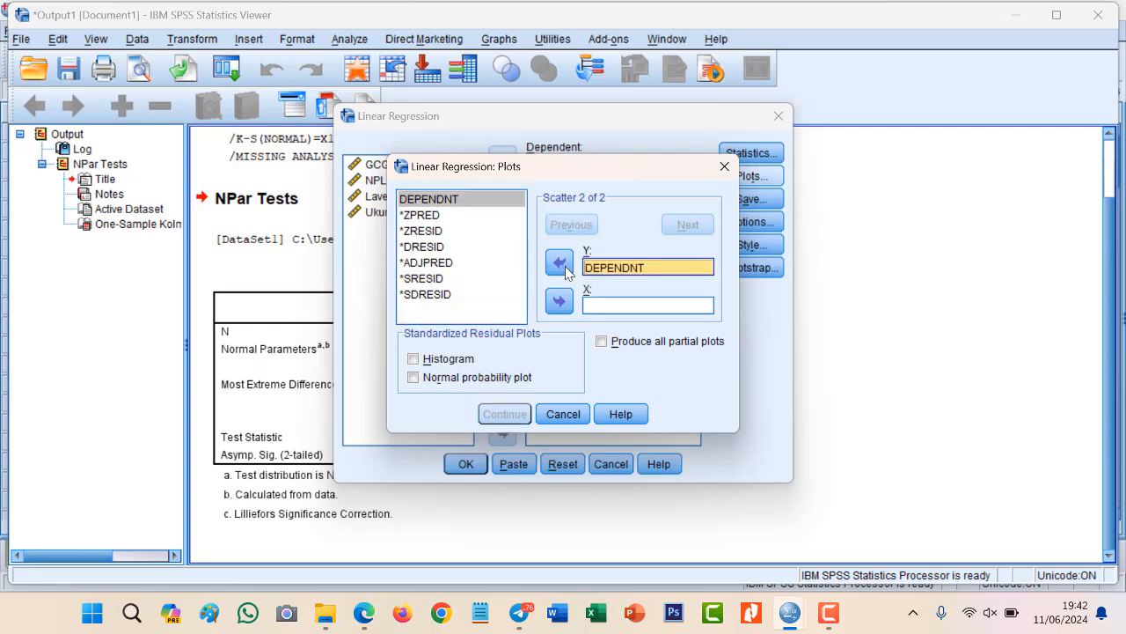
pyautogui.click(430, 216)
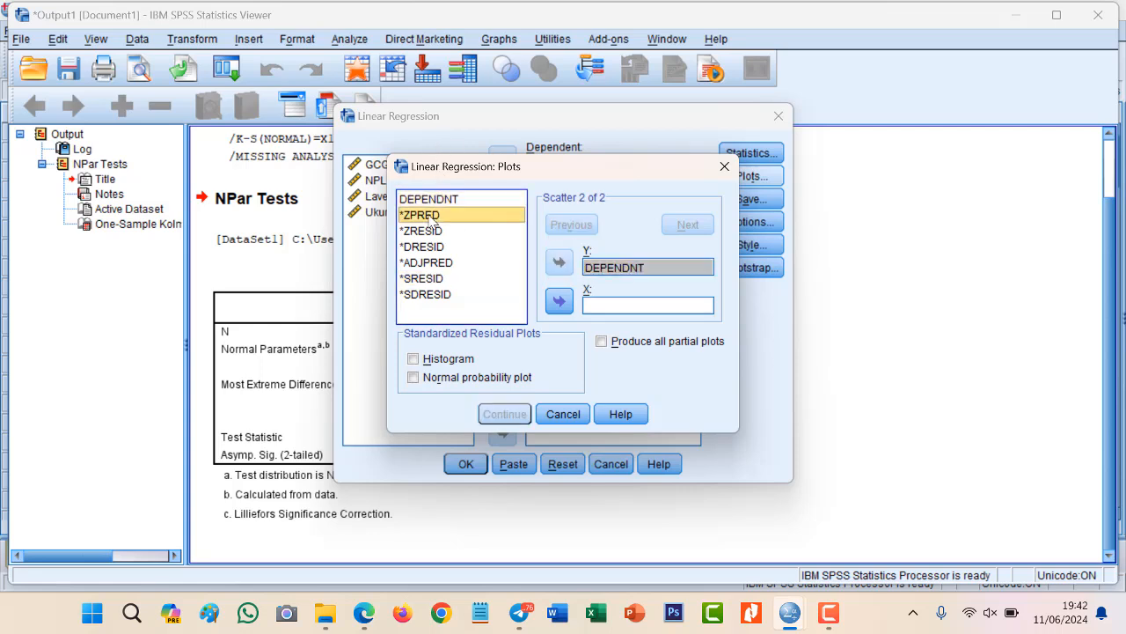
pyautogui.click(560, 301)
# Include the histogram and normal probability plot of the standardized residuals
pyautogui.click(467, 359)
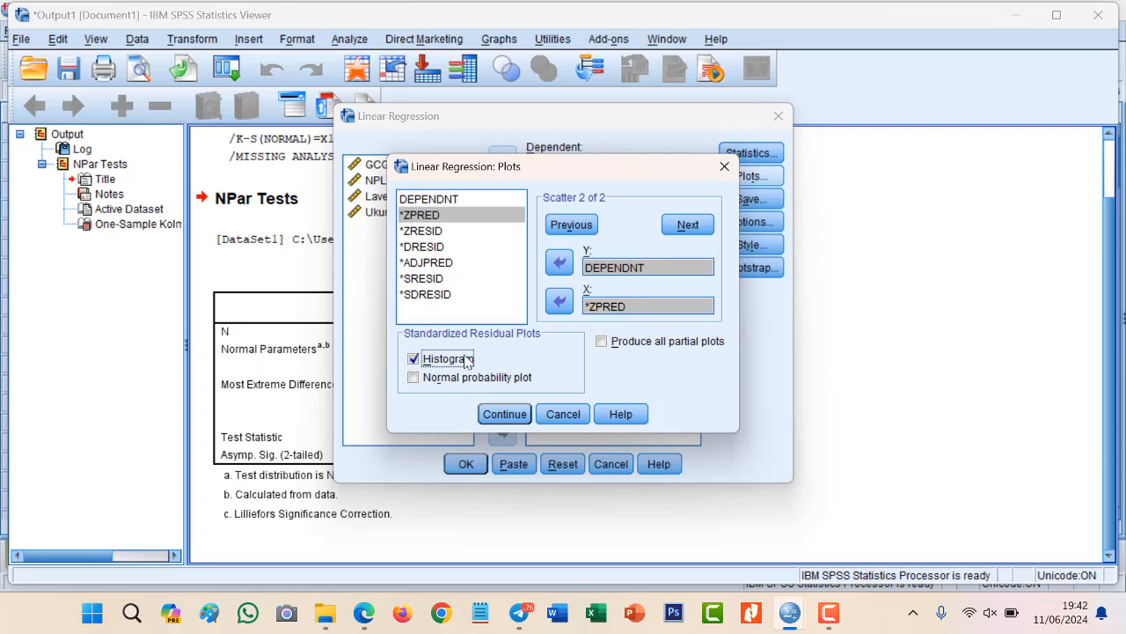
pyautogui.click(450, 385)
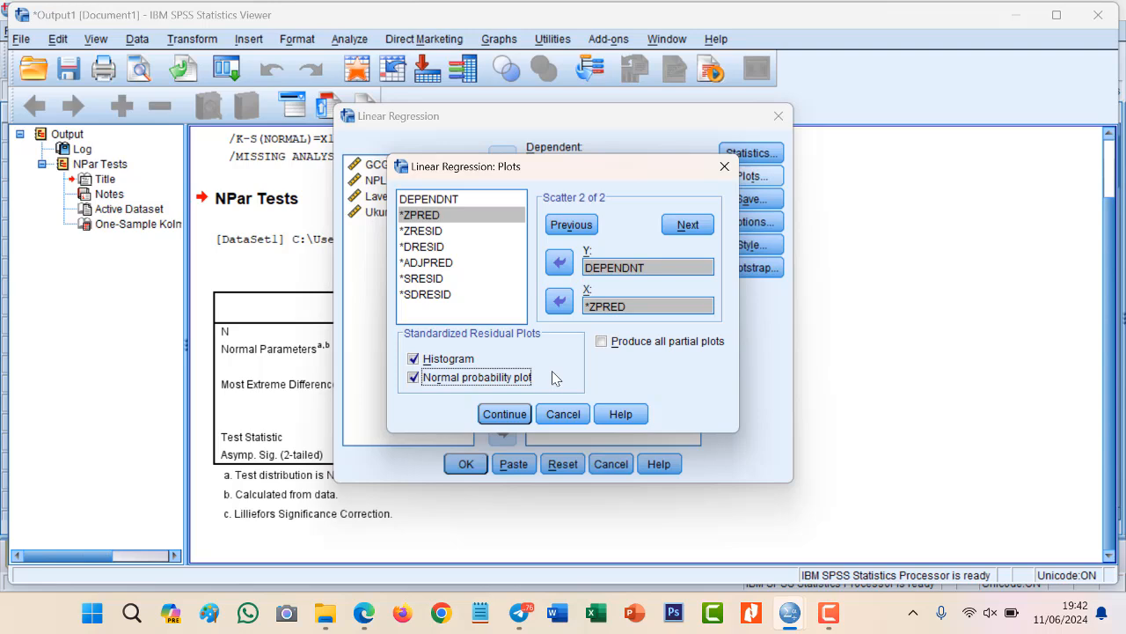
pyautogui.click(504, 414)
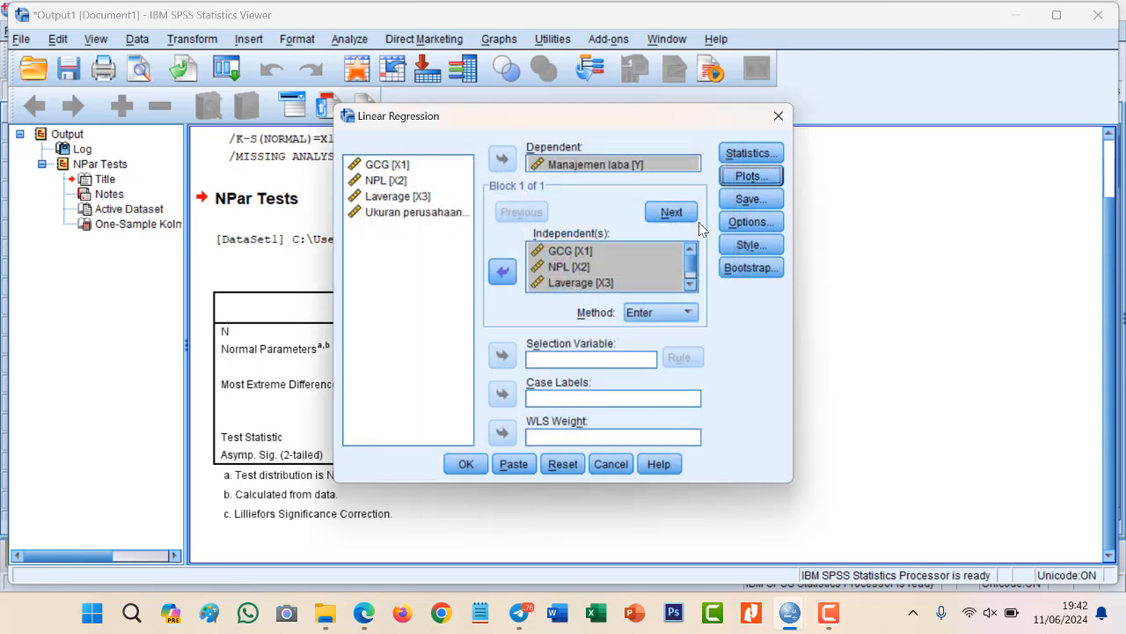
# Save the unstandardized residuals as a new variable and run the linear regression
pyautogui.click(742, 200)
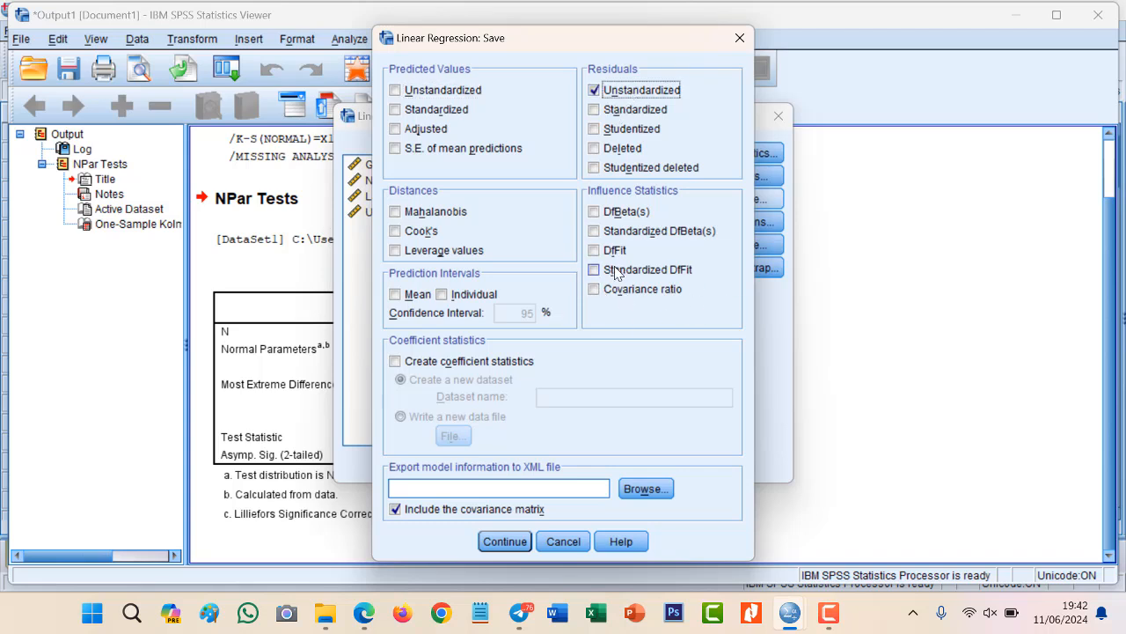
pyautogui.click(497, 542)
pyautogui.click(466, 464)
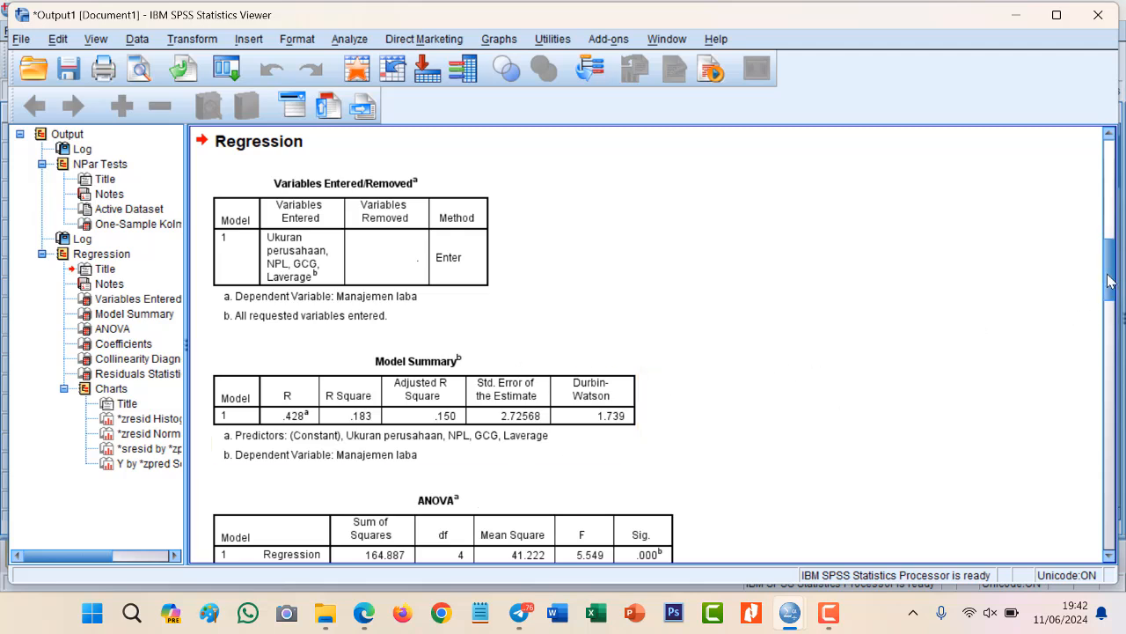
# Examine the regression coefficient and collinearity tables, the residual histogram, the normal P-P plot and both scatterplots in the output
pyautogui.moveTo(1111, 281); pyautogui.dragTo(1110, 352)
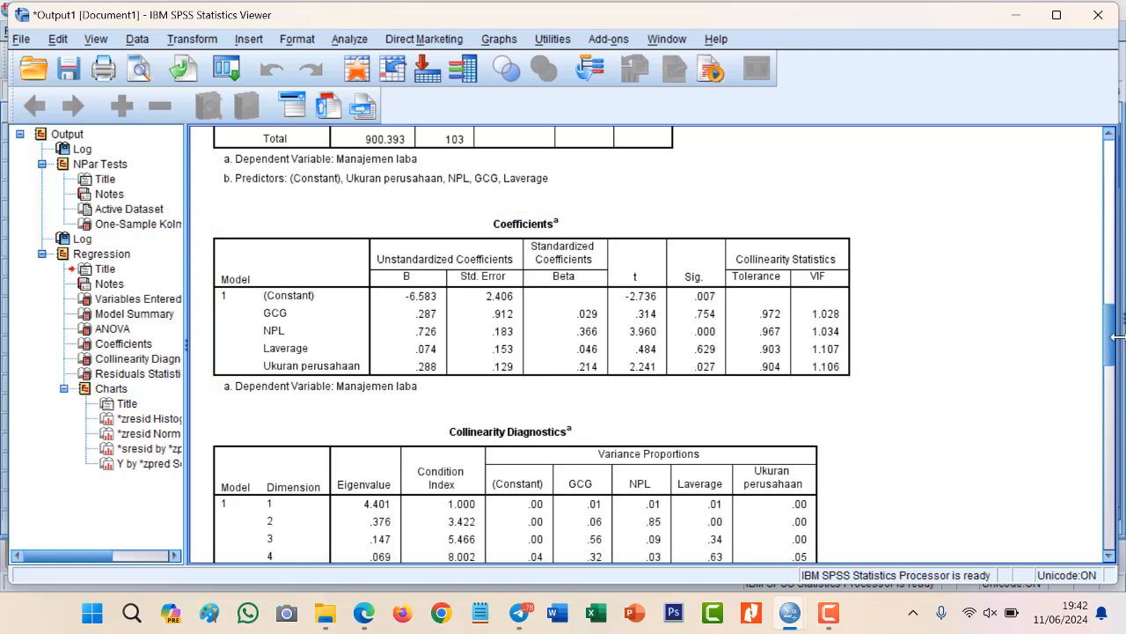
pyautogui.moveTo(1111, 351); pyautogui.dragTo(1109, 407)
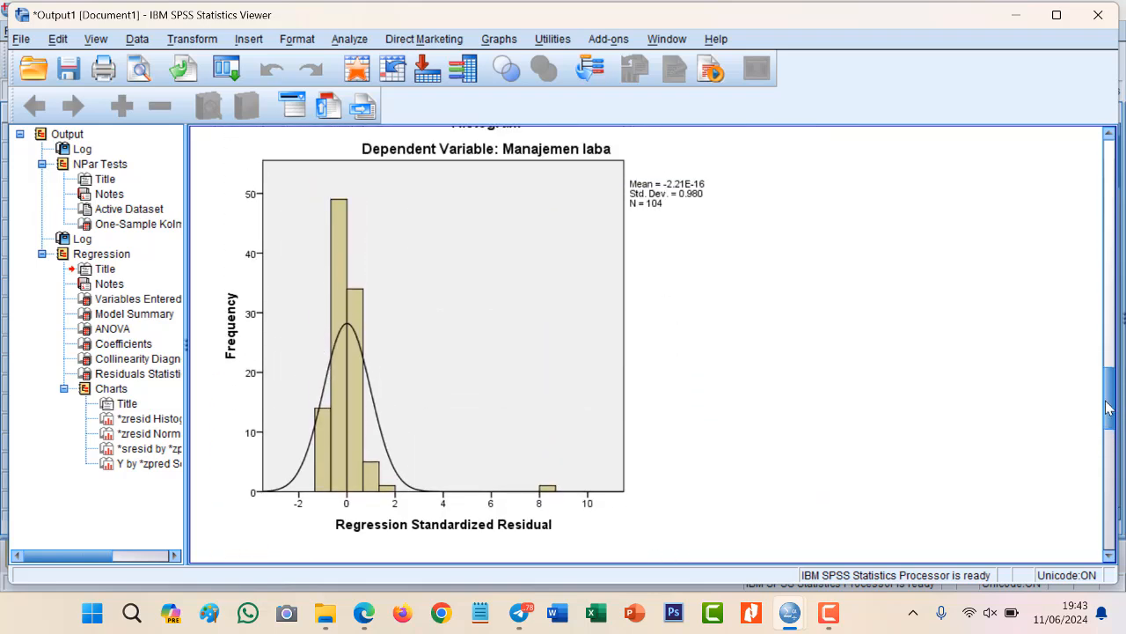
pyautogui.moveTo(1109, 407); pyautogui.dragTo(1108, 406)
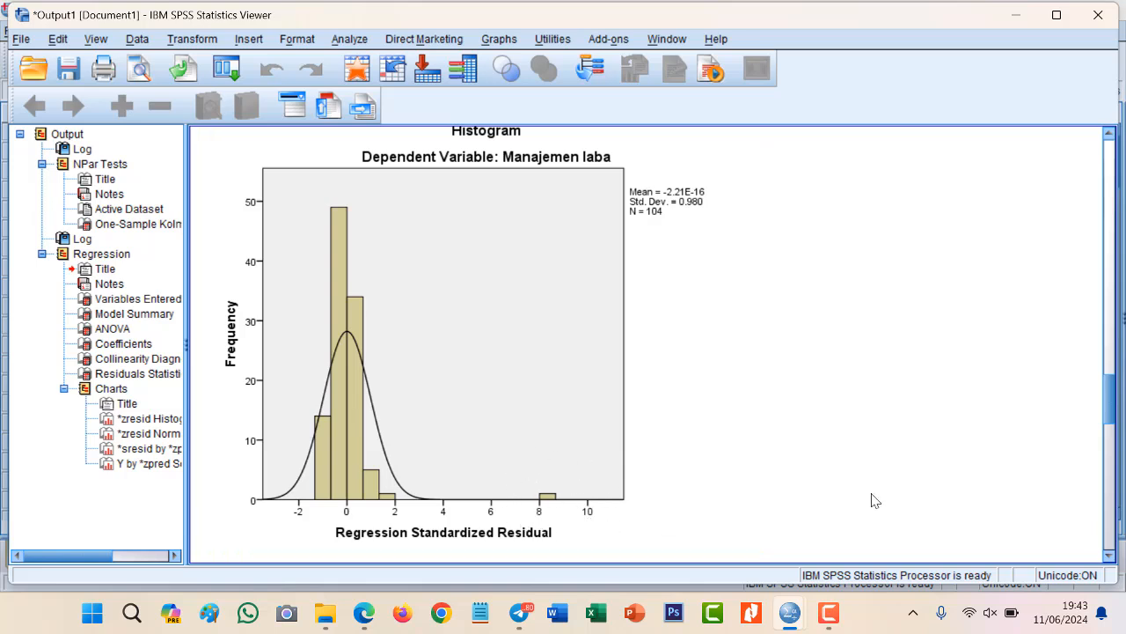
pyautogui.moveTo(1112, 426); pyautogui.dragTo(1116, 468)
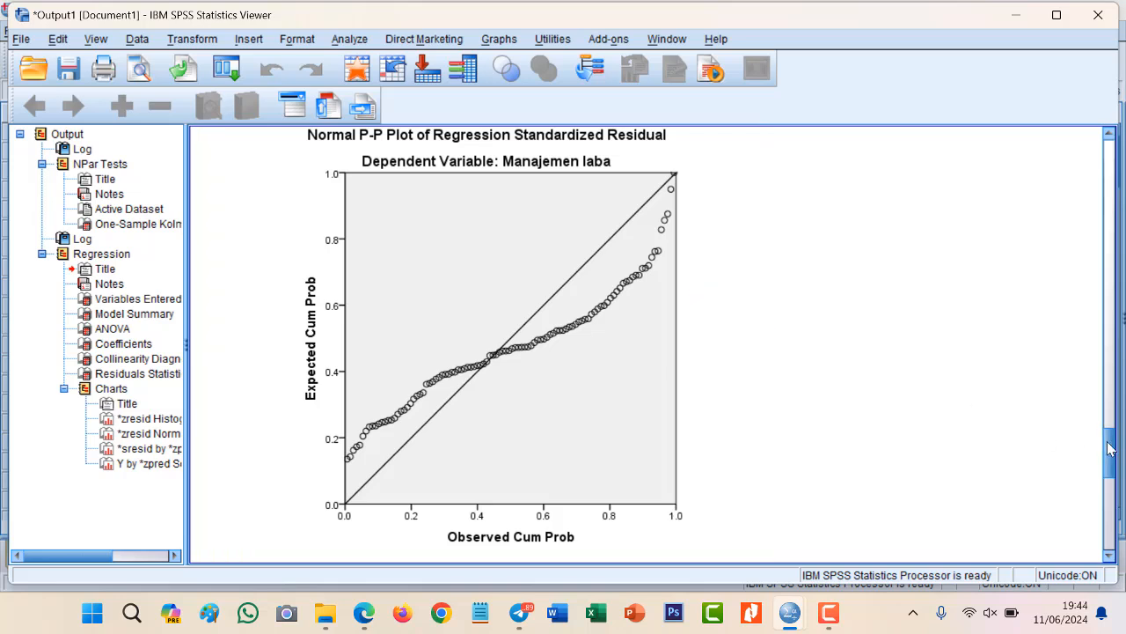
pyautogui.moveTo(1110, 453)
pyautogui.mouseDown()
pyautogui.moveTo(1110, 492)
pyautogui.moveTo(1110, 467)
pyautogui.mouseUp()
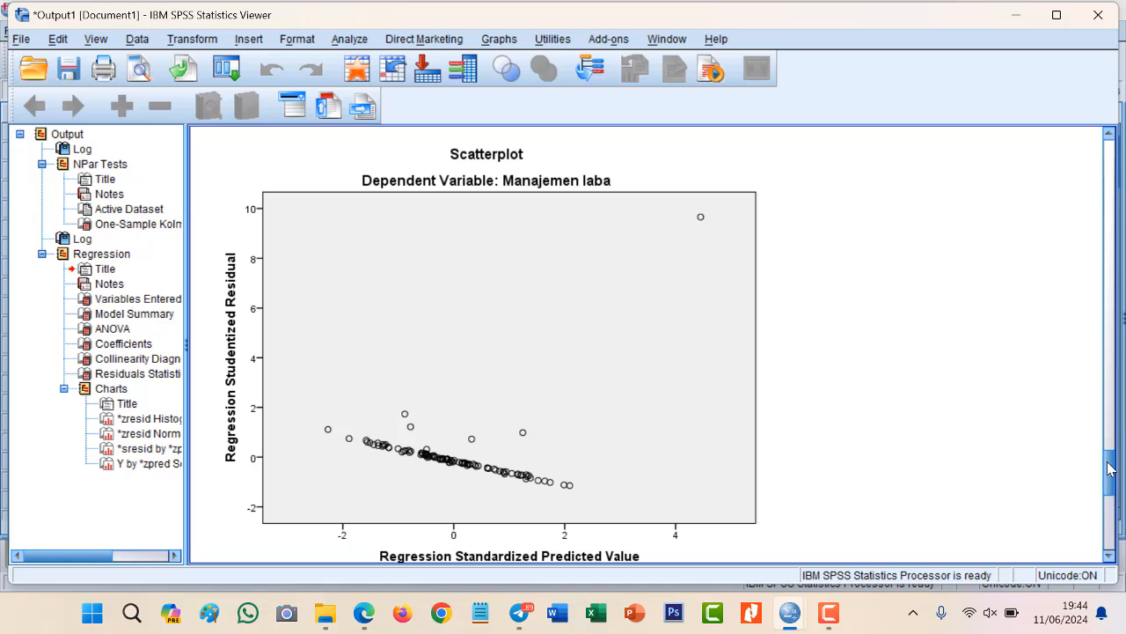
pyautogui.click(679, 372)
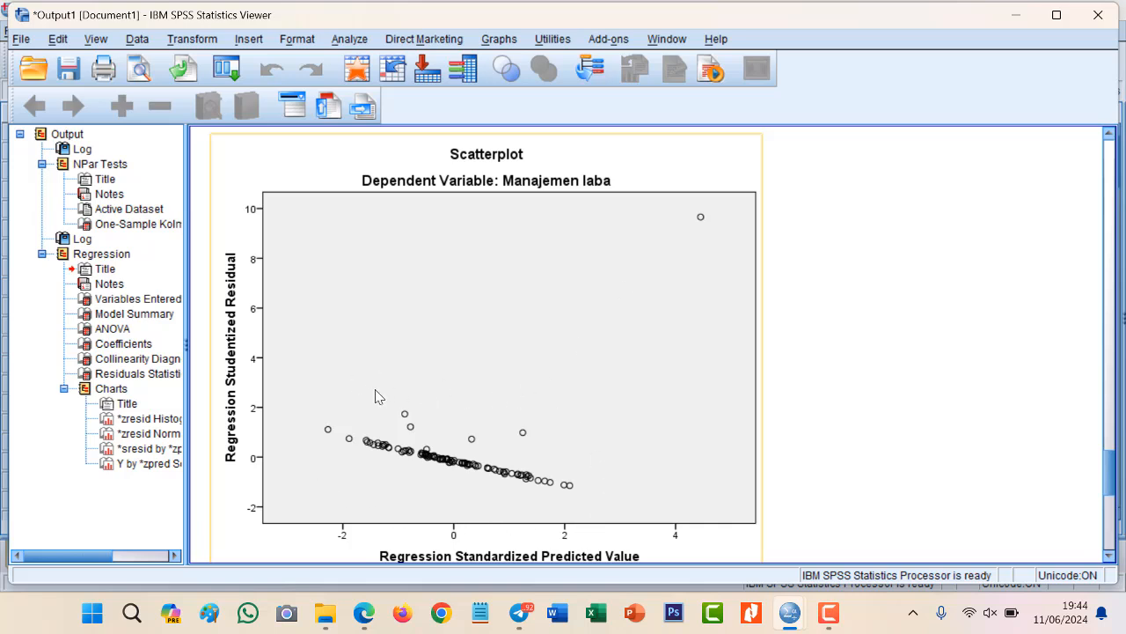
pyautogui.click(827, 483)
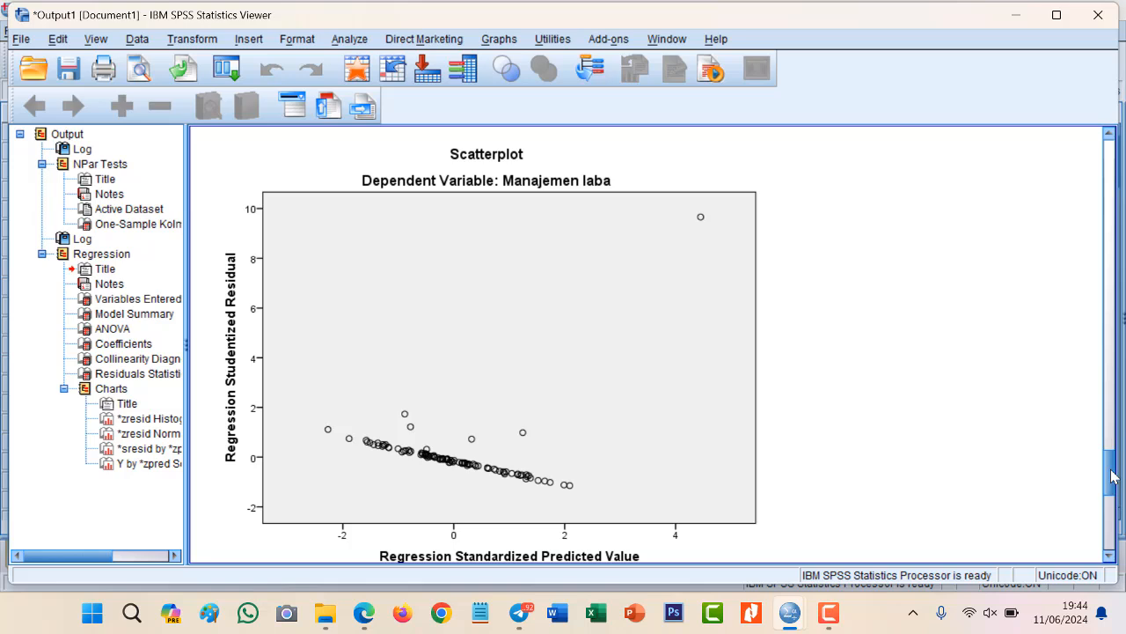
pyautogui.moveTo(1112, 476); pyautogui.dragTo(1109, 540)
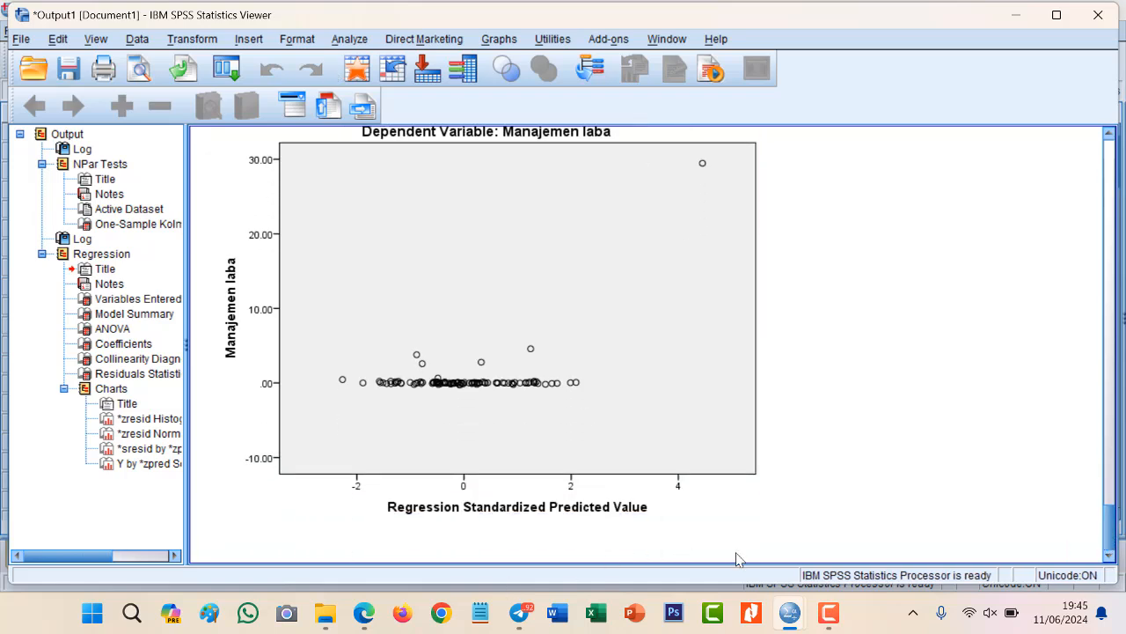
# In the data set's One-Sample Kolmogorov-Smirnov Test, replace the five test variables with the unstandardized residual
pyautogui.moveTo(779, 618)
pyautogui.click(903, 528)
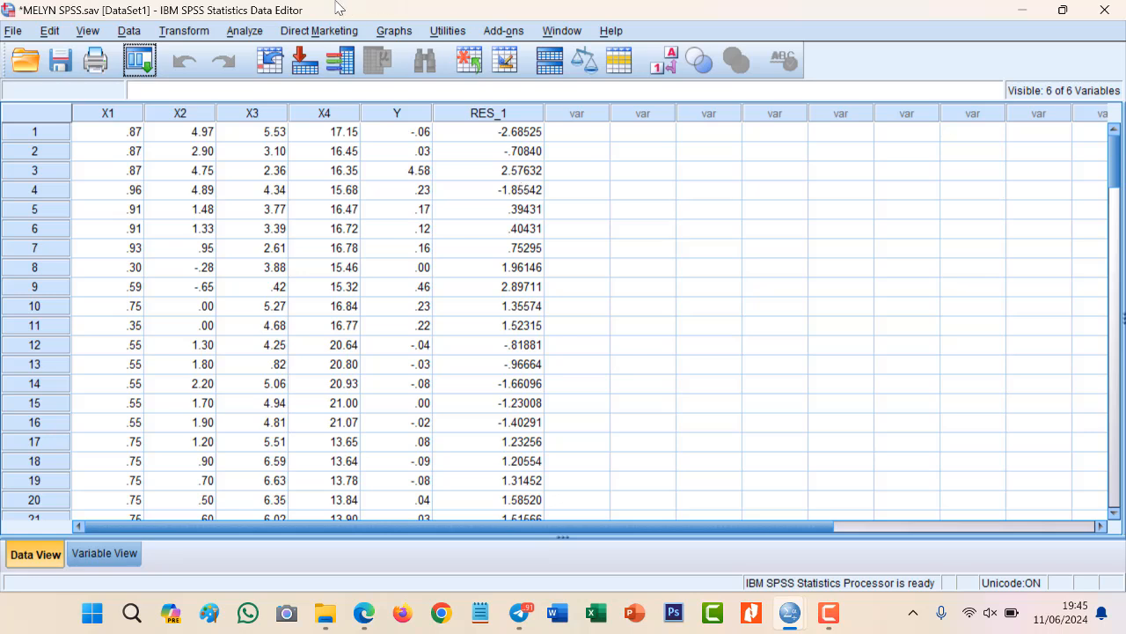
pyautogui.click(245, 32)
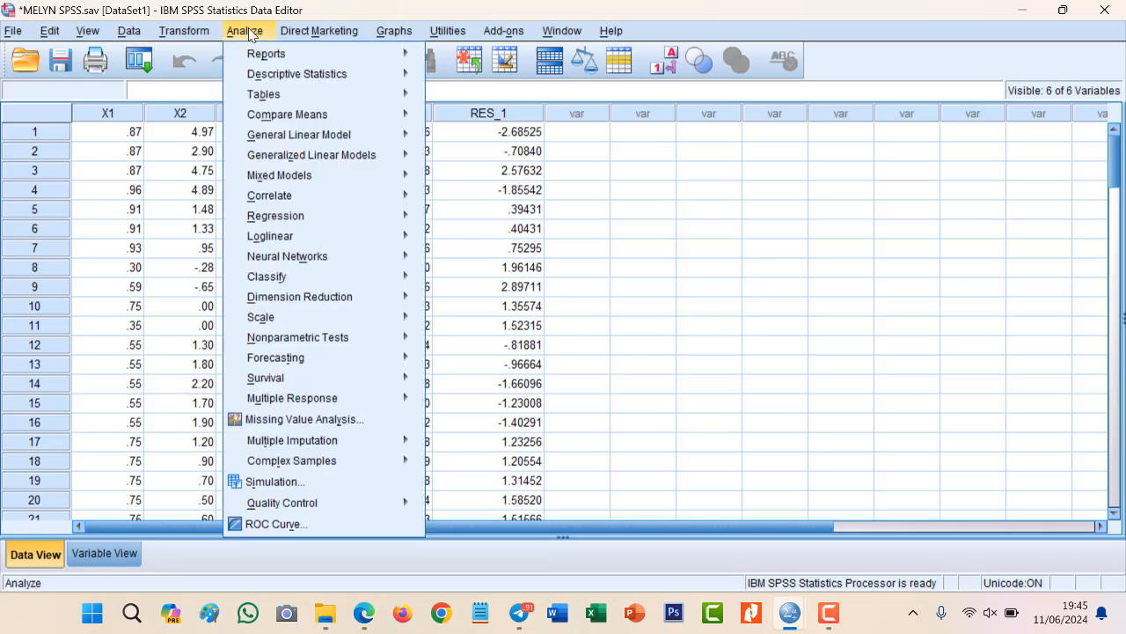
pyautogui.moveTo(380, 338)
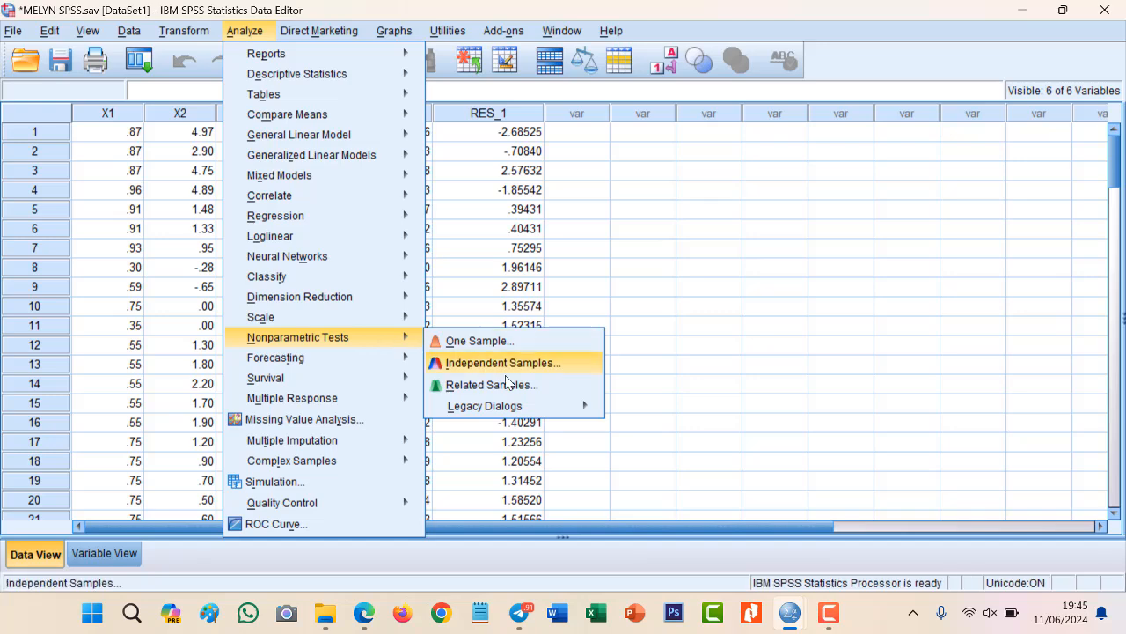
pyautogui.moveTo(534, 408)
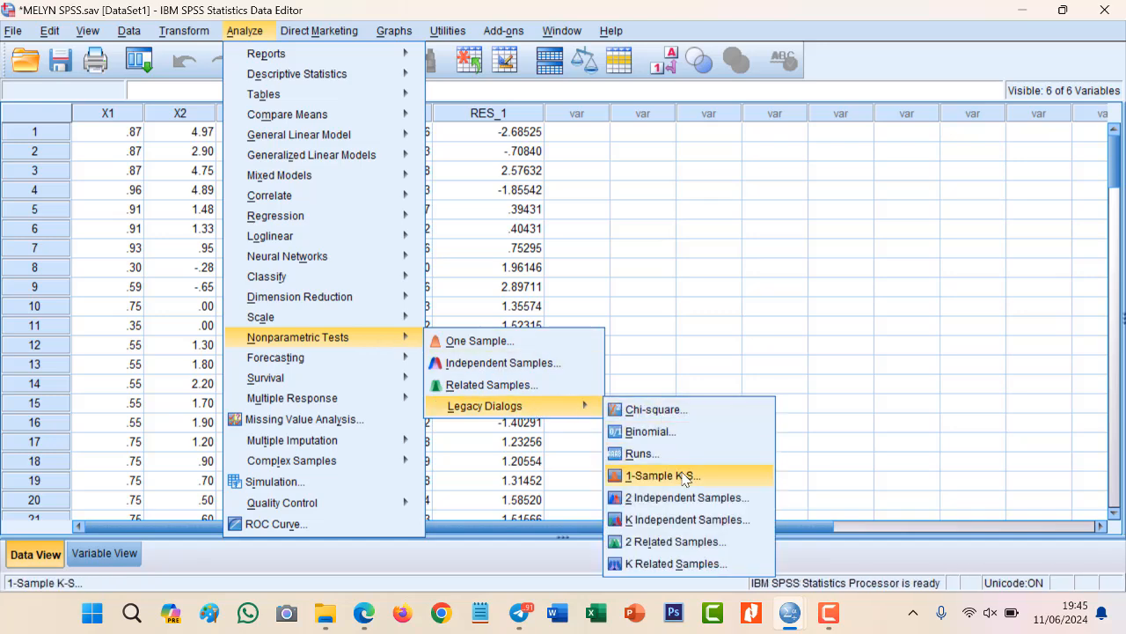
pyautogui.click(722, 476)
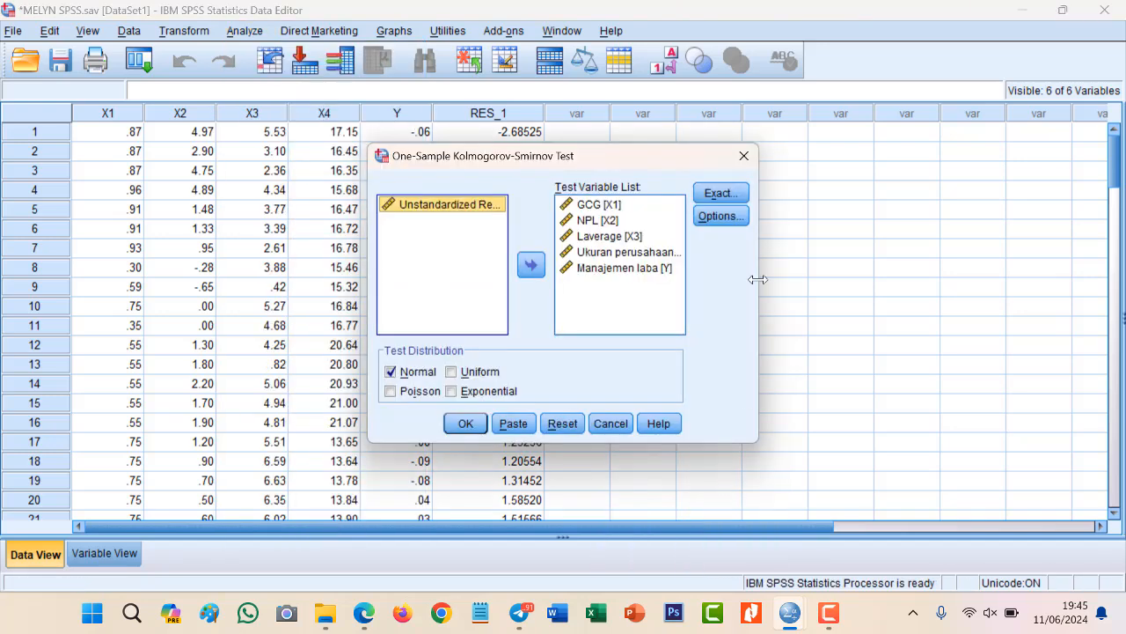
pyautogui.click(620, 280)
pyautogui.hotkey('ctrl', 'a')
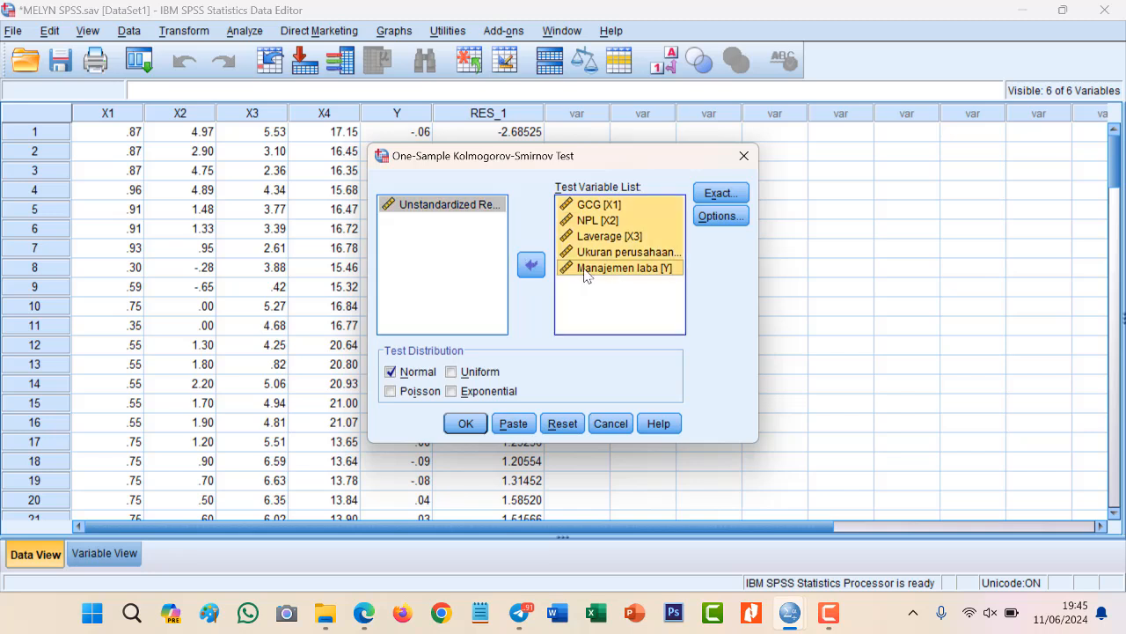
pyautogui.click(531, 265)
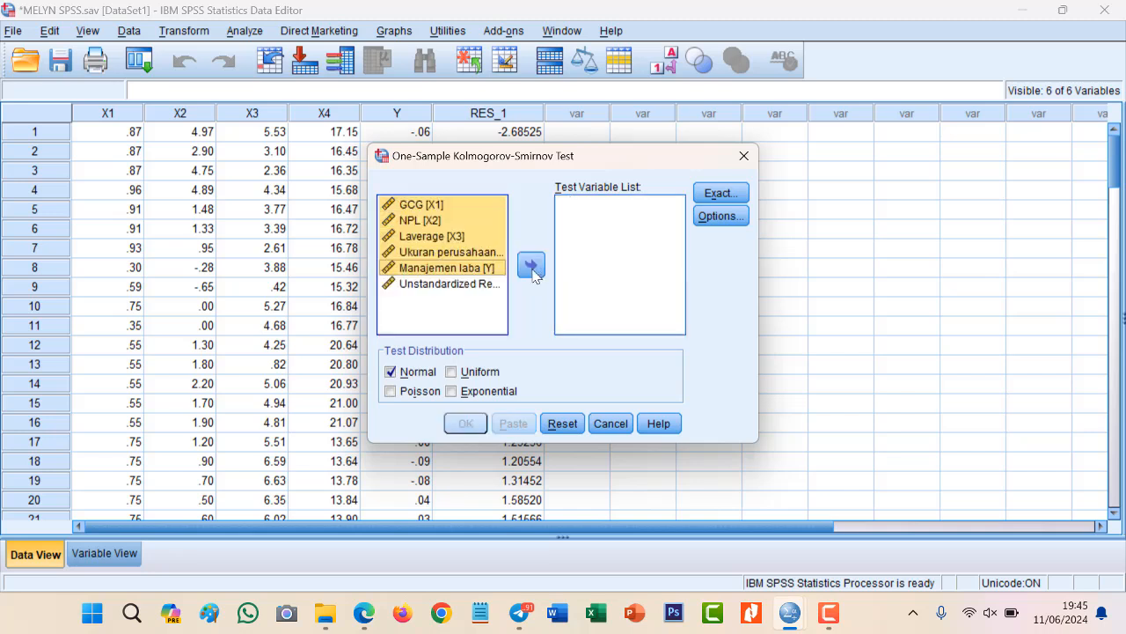
pyautogui.click(444, 287)
pyautogui.click(527, 270)
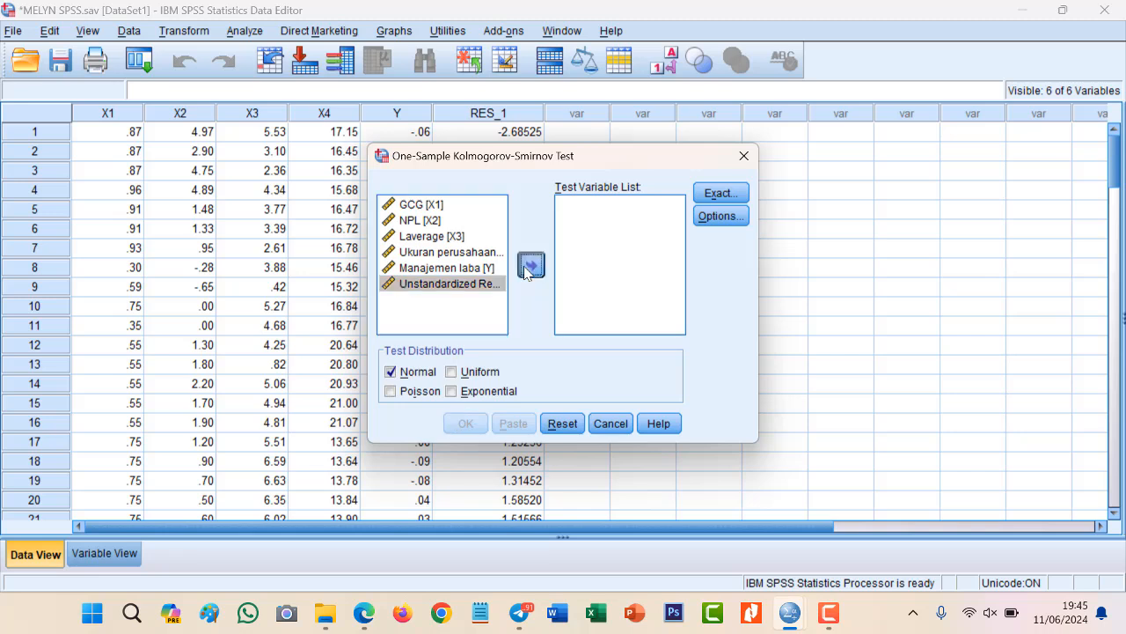
# Check the exact test options, leave them at asymptotic only, and run the normality test on the residual
pyautogui.click(720, 193)
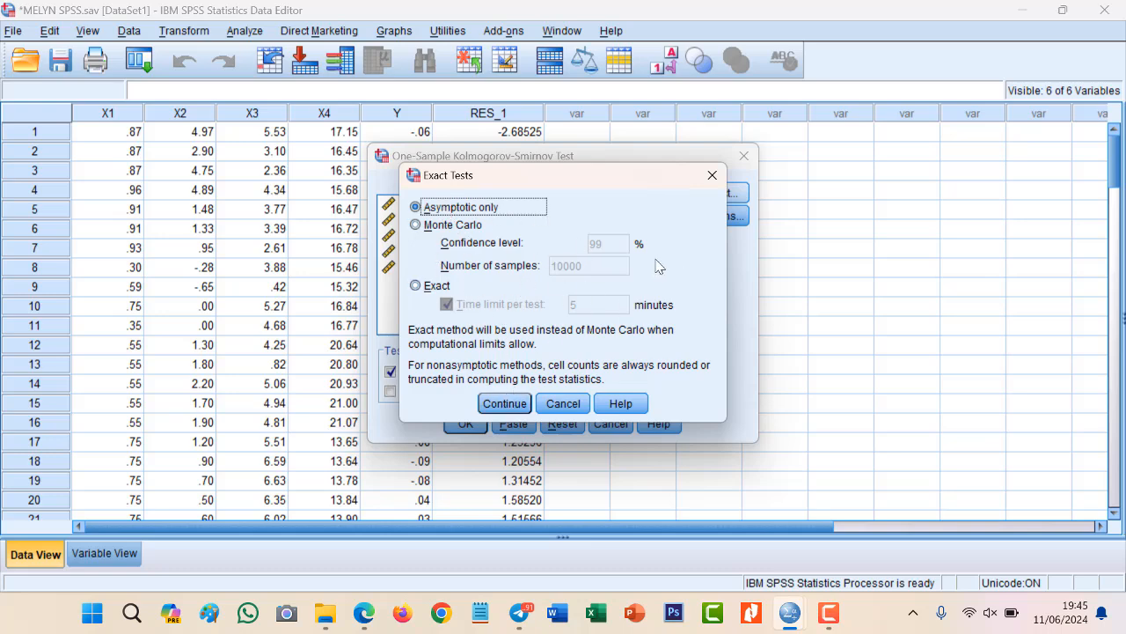
pyautogui.click(717, 182)
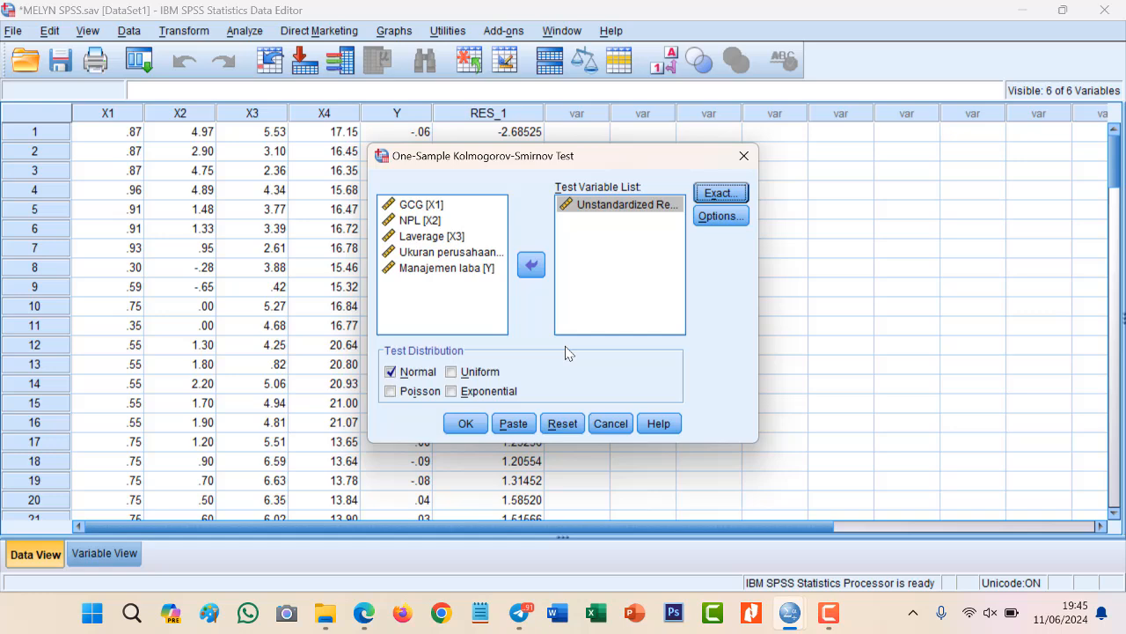
pyautogui.click(465, 423)
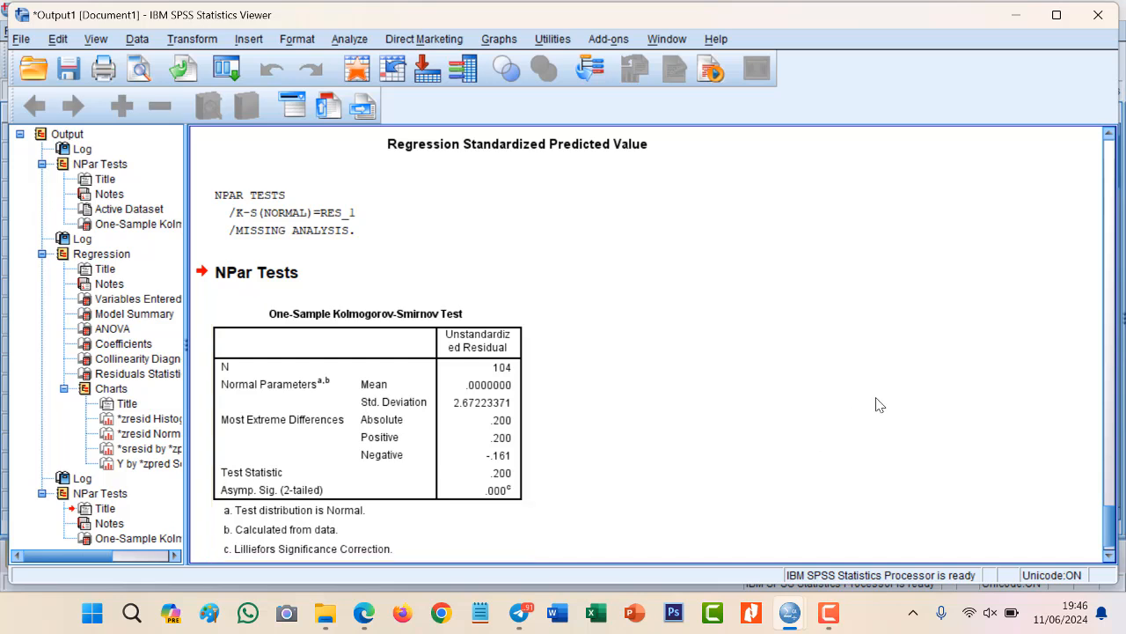
# Rerun the One-Sample Kolmogorov-Smirnov Test on the residual with the Monte Carlo method, 99% confidence level and 10000 samples
pyautogui.click(350, 39)
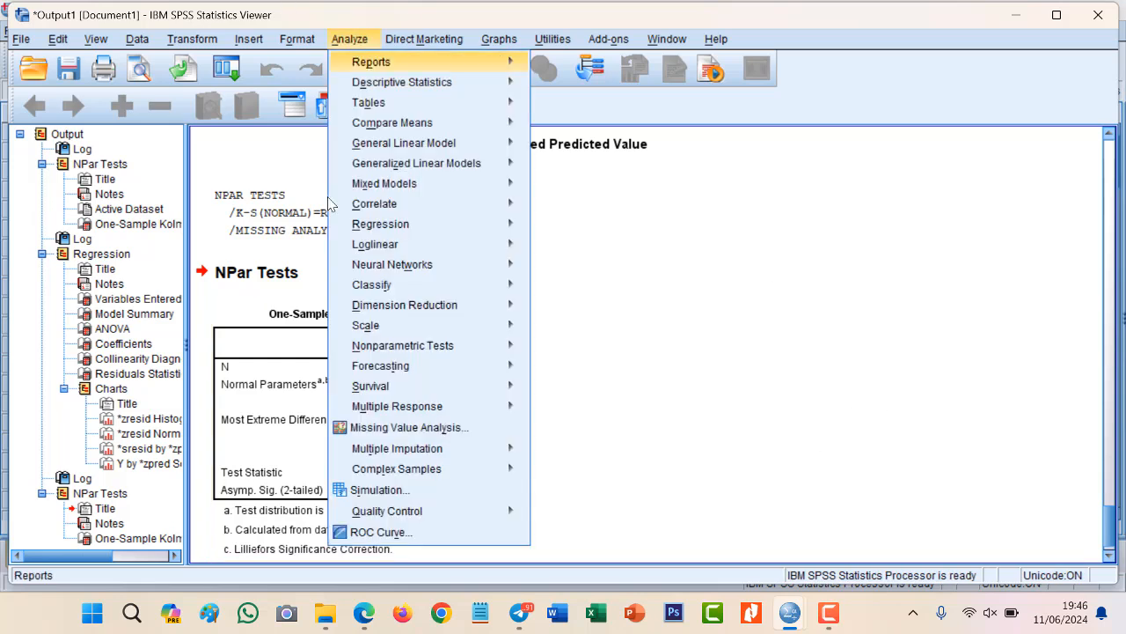
pyautogui.moveTo(460, 352)
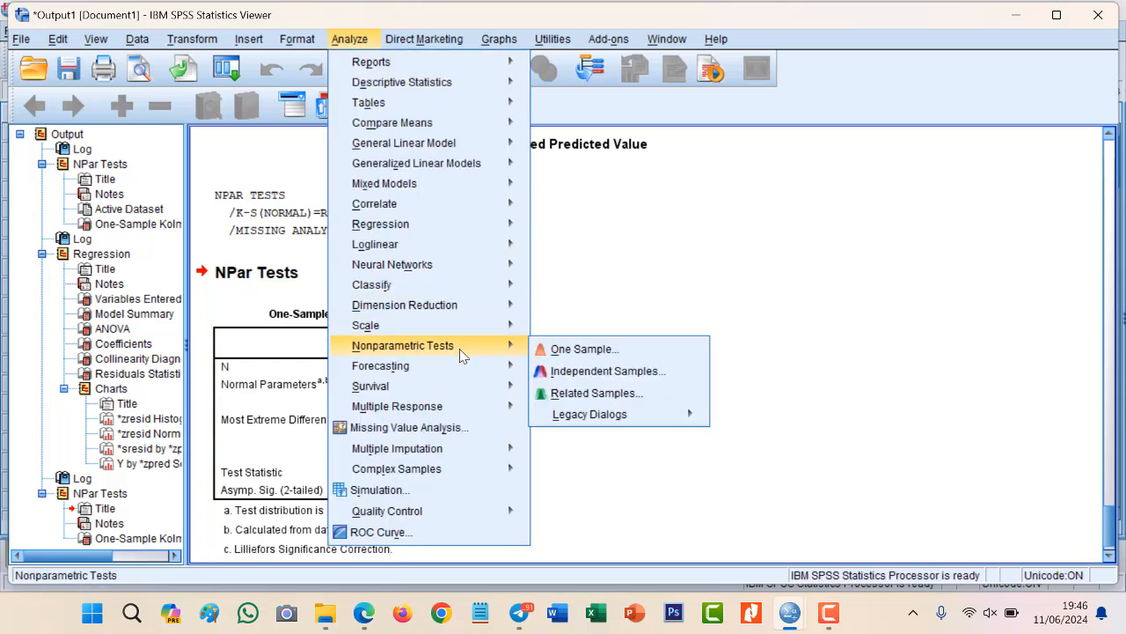
pyautogui.moveTo(673, 414)
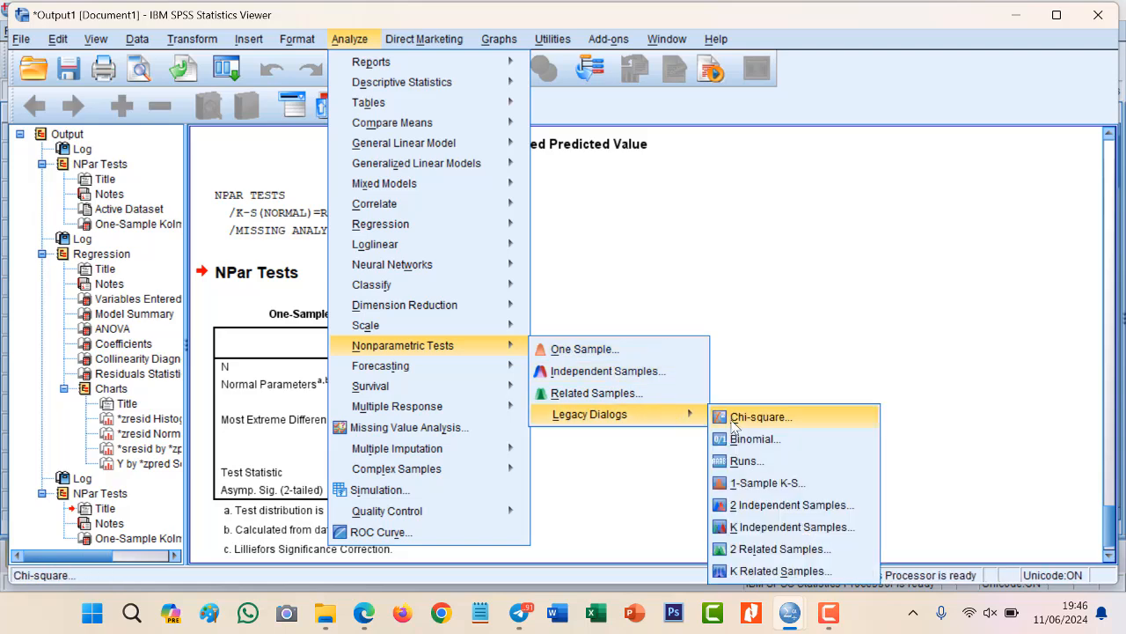
pyautogui.click(768, 483)
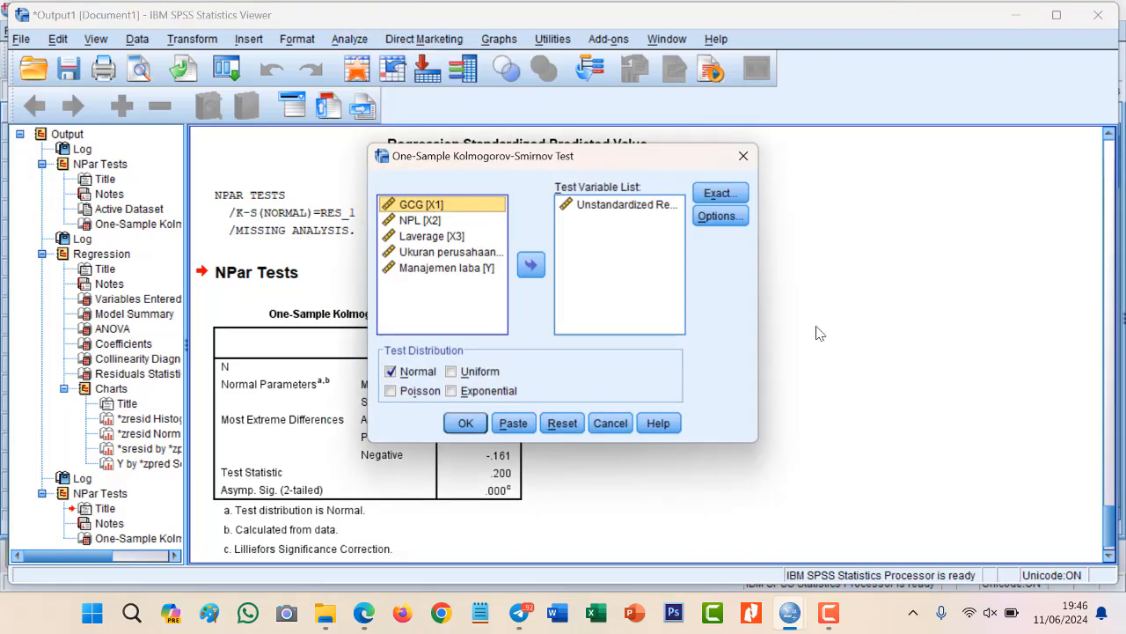
pyautogui.click(739, 195)
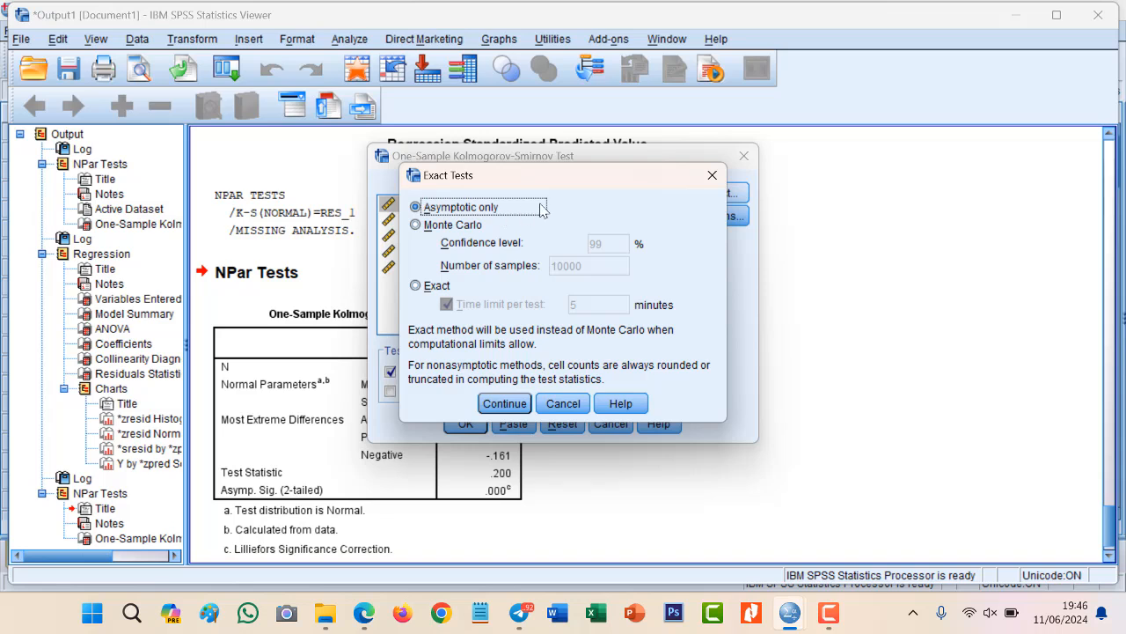
pyautogui.click(443, 227)
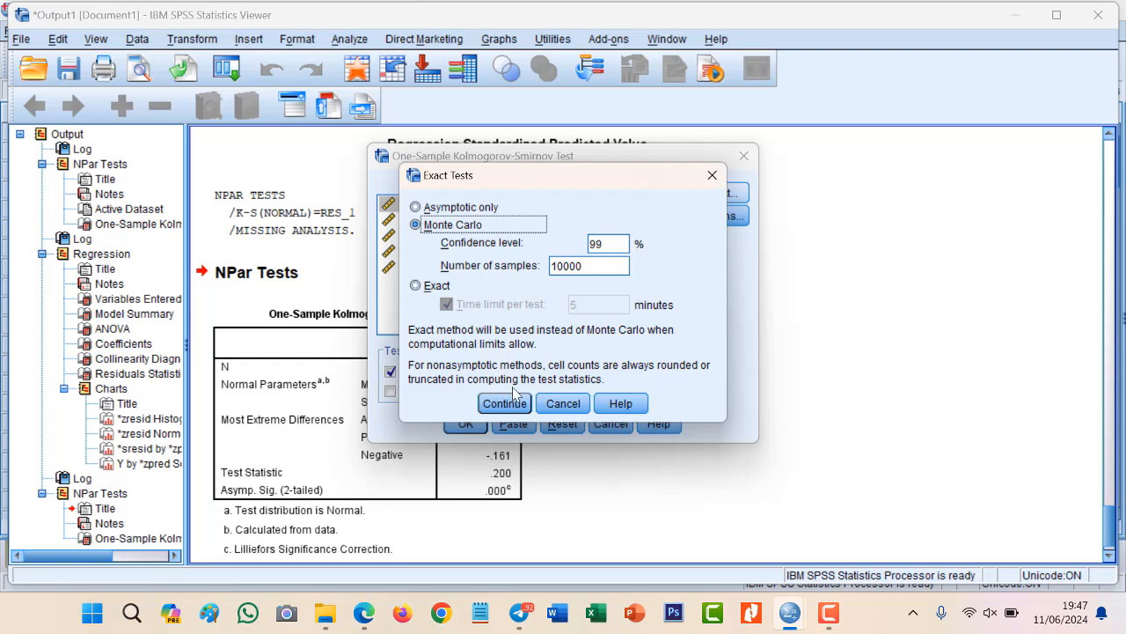
pyautogui.click(428, 288)
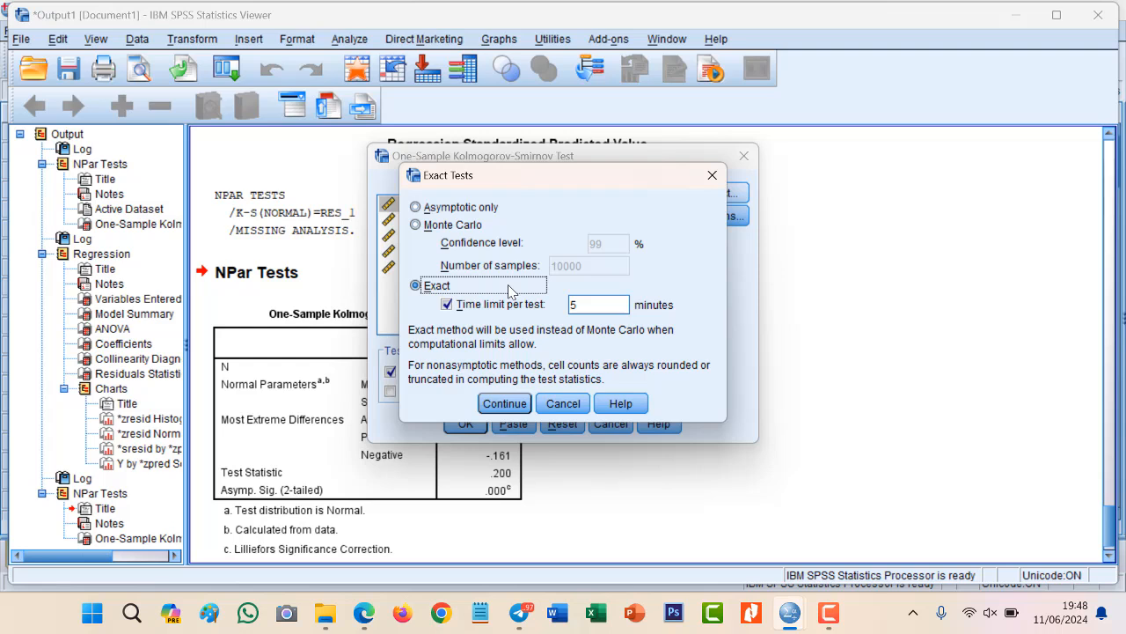
pyautogui.click(443, 227)
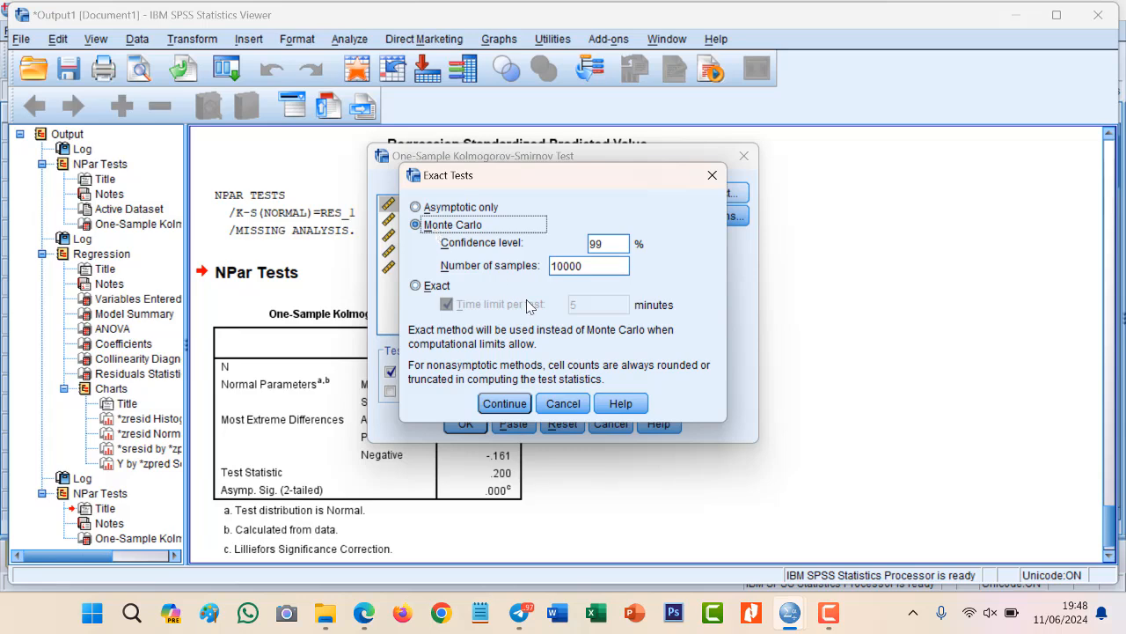
pyautogui.click(503, 404)
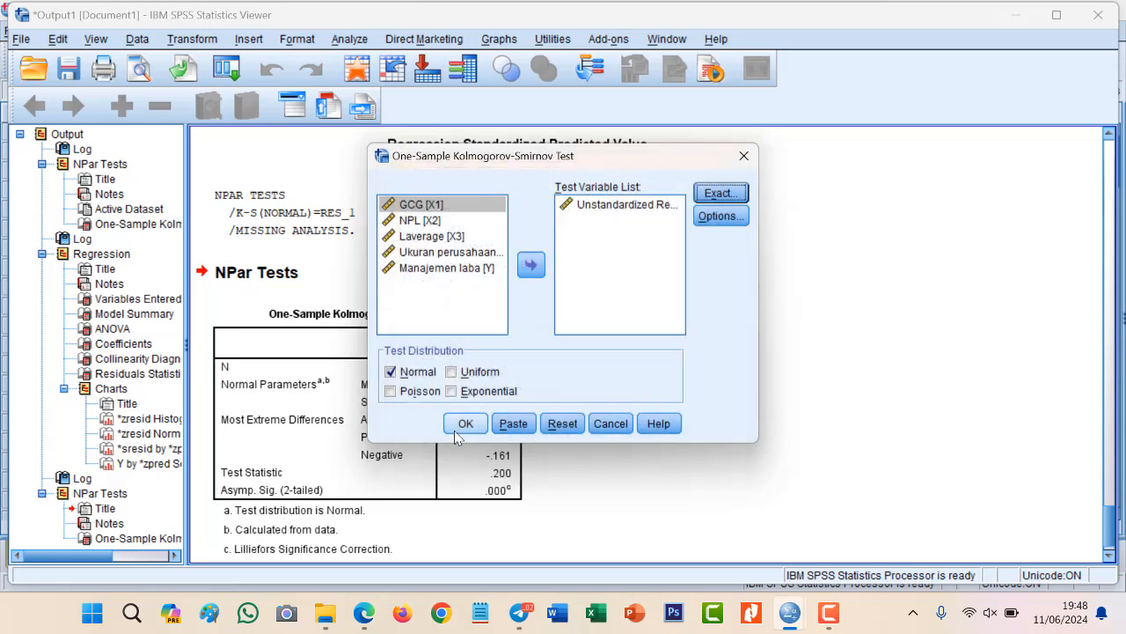
pyautogui.click(463, 425)
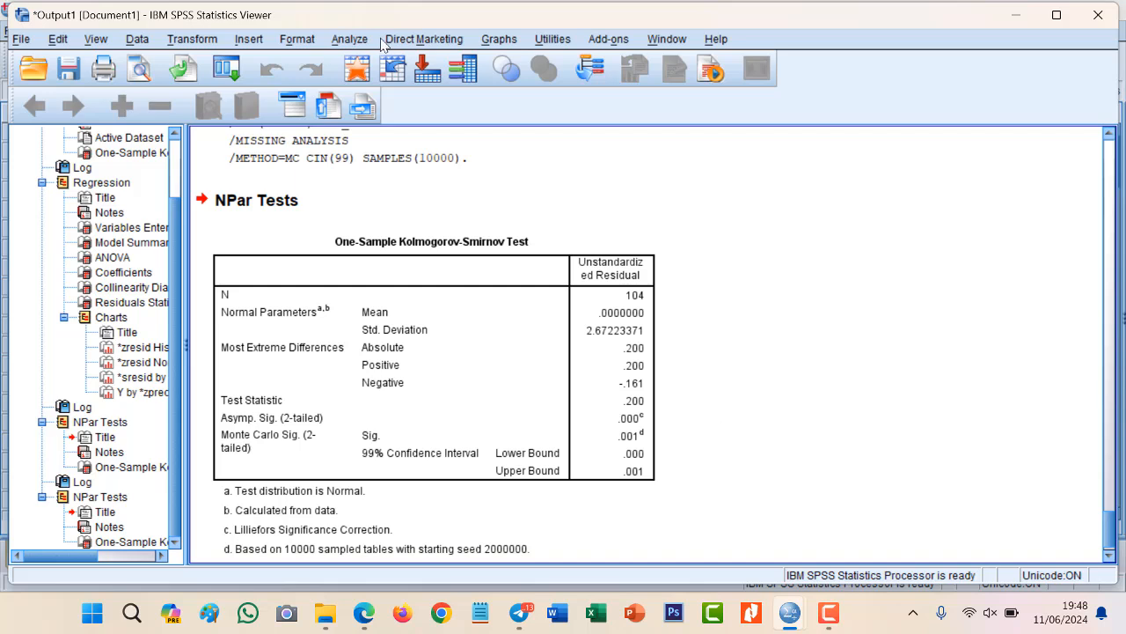
# Rerun the residual's One-Sample Kolmogorov-Smirnov Test with the Exact method and a time limit of 5 minutes per test
pyautogui.click(352, 40)
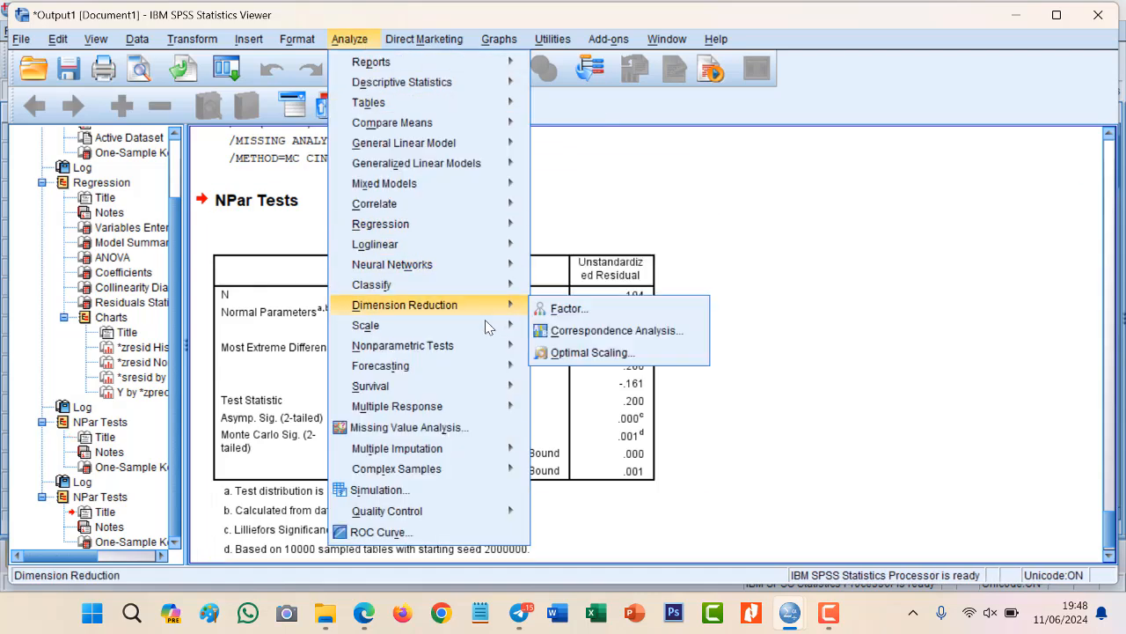
pyautogui.moveTo(479, 346)
pyautogui.moveTo(616, 413)
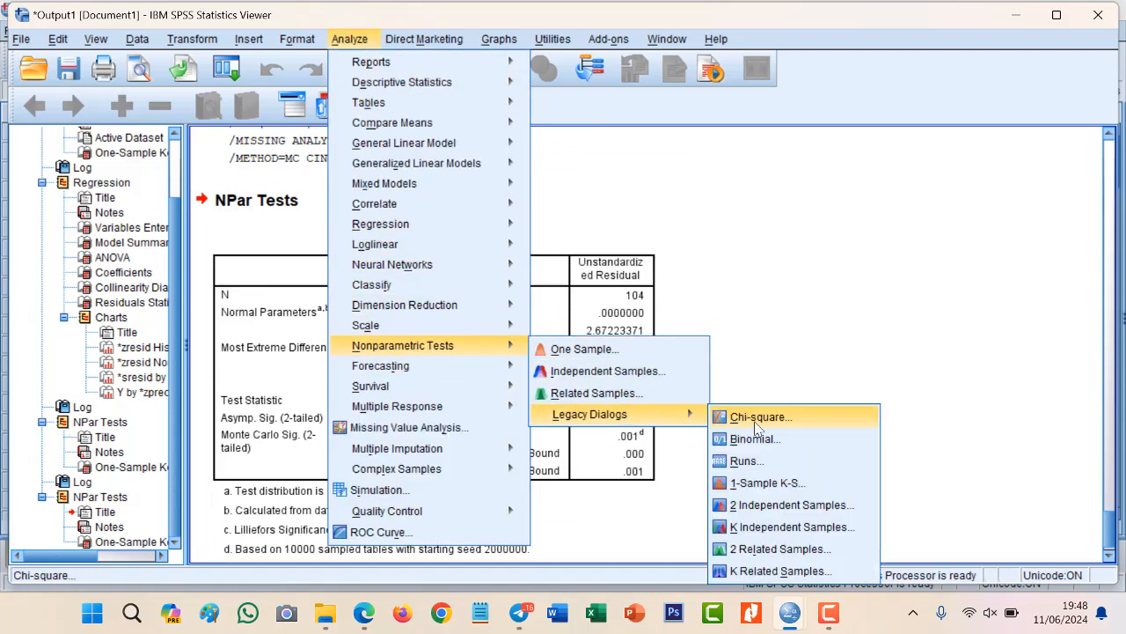
pyautogui.click(758, 483)
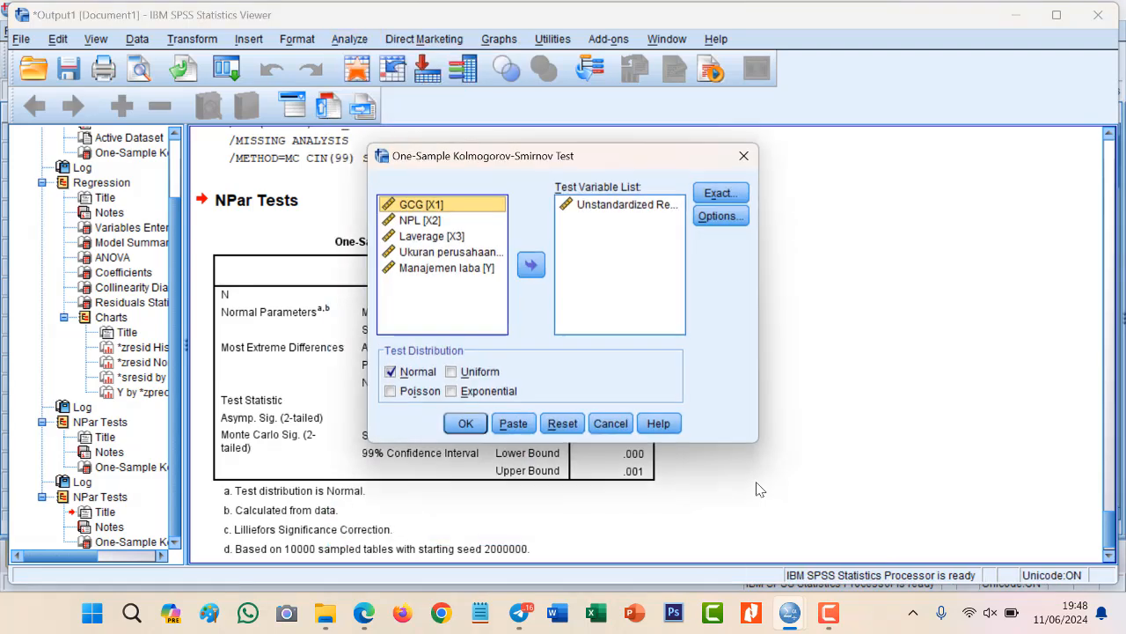
pyautogui.click(712, 198)
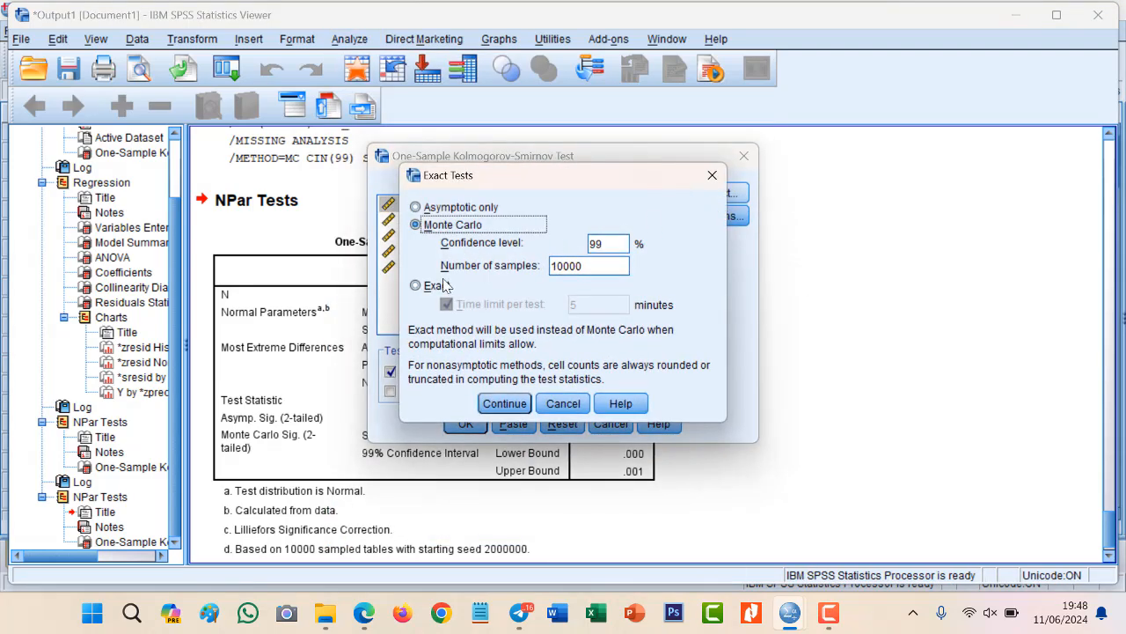
pyautogui.click(436, 287)
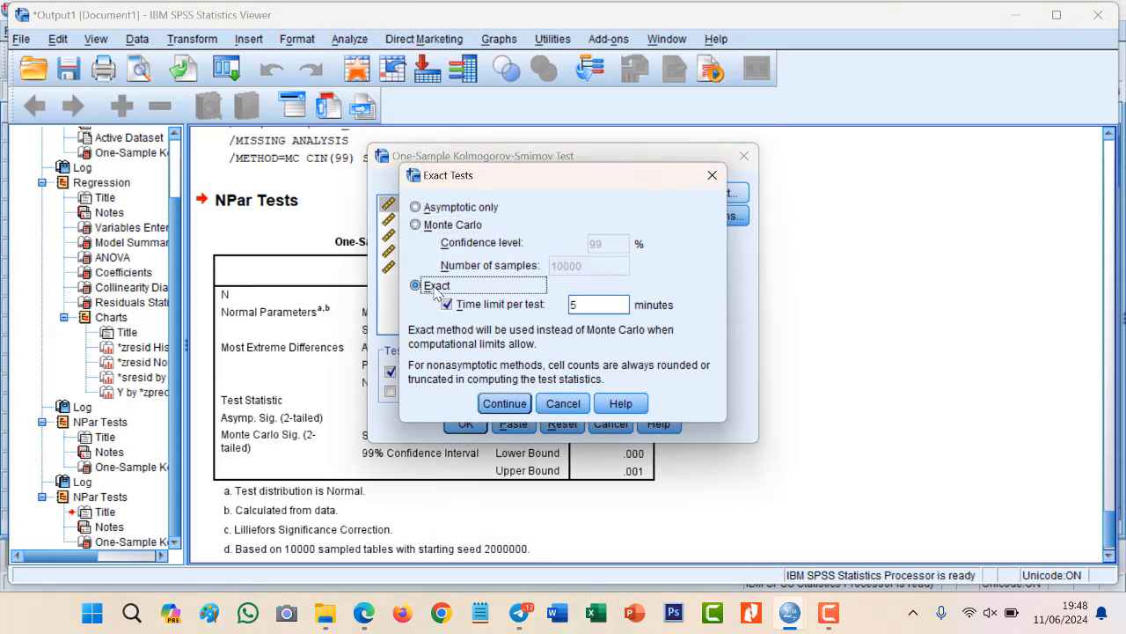
pyautogui.click(499, 404)
pyautogui.click(465, 424)
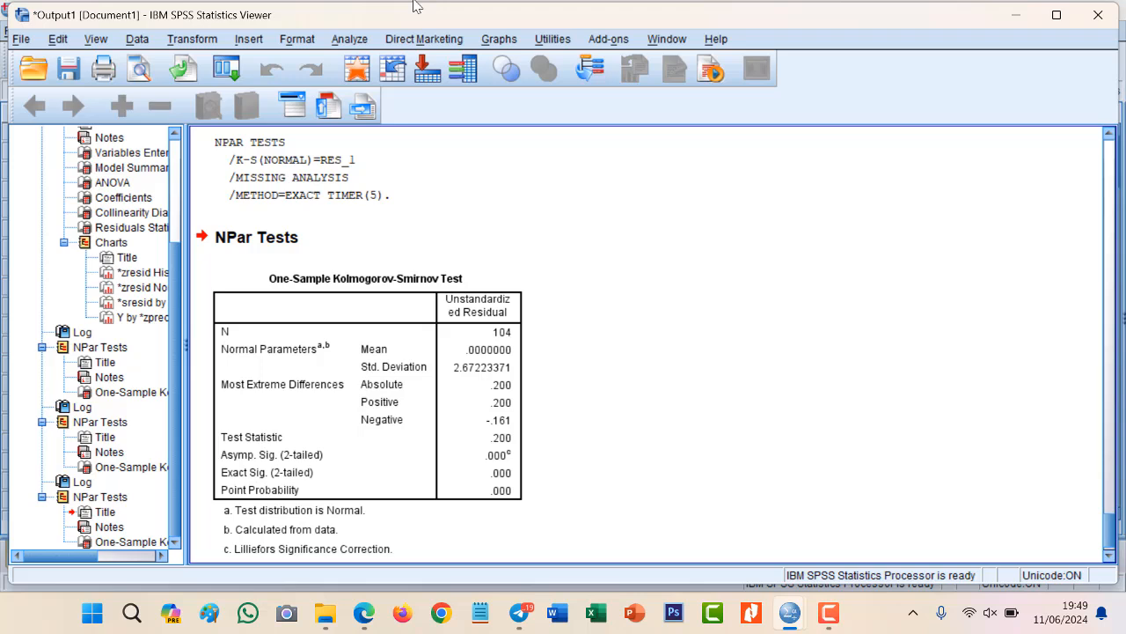
# Run an Explore analysis with GCG as the dependent variable and outliers statistics enabled, and bring its boxplot into view
pyautogui.click(350, 40)
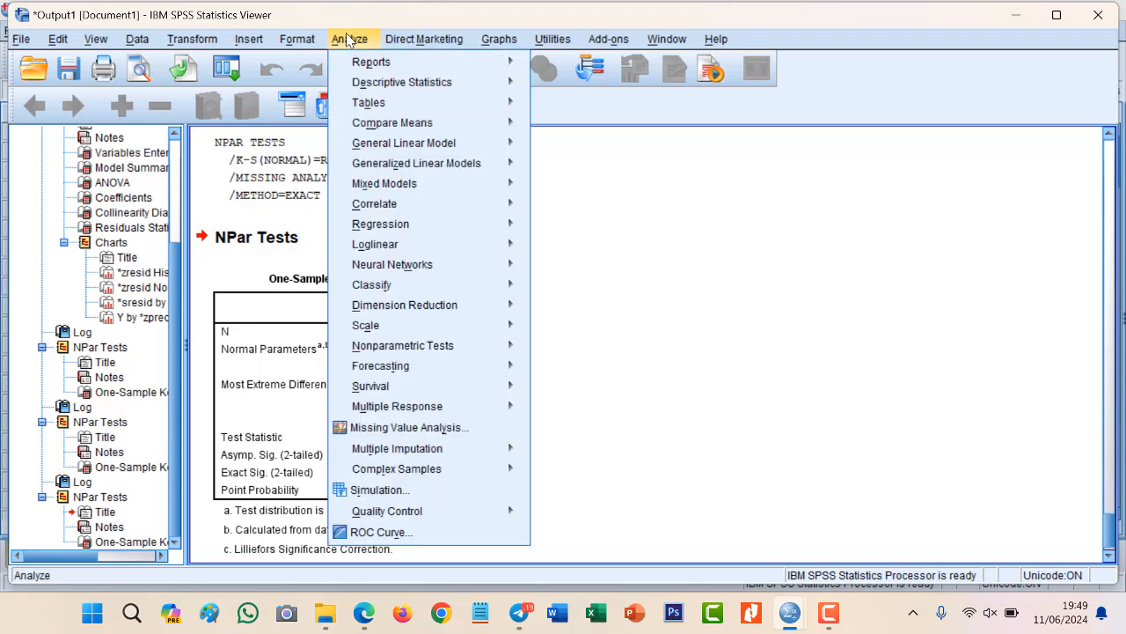
pyautogui.moveTo(444, 88)
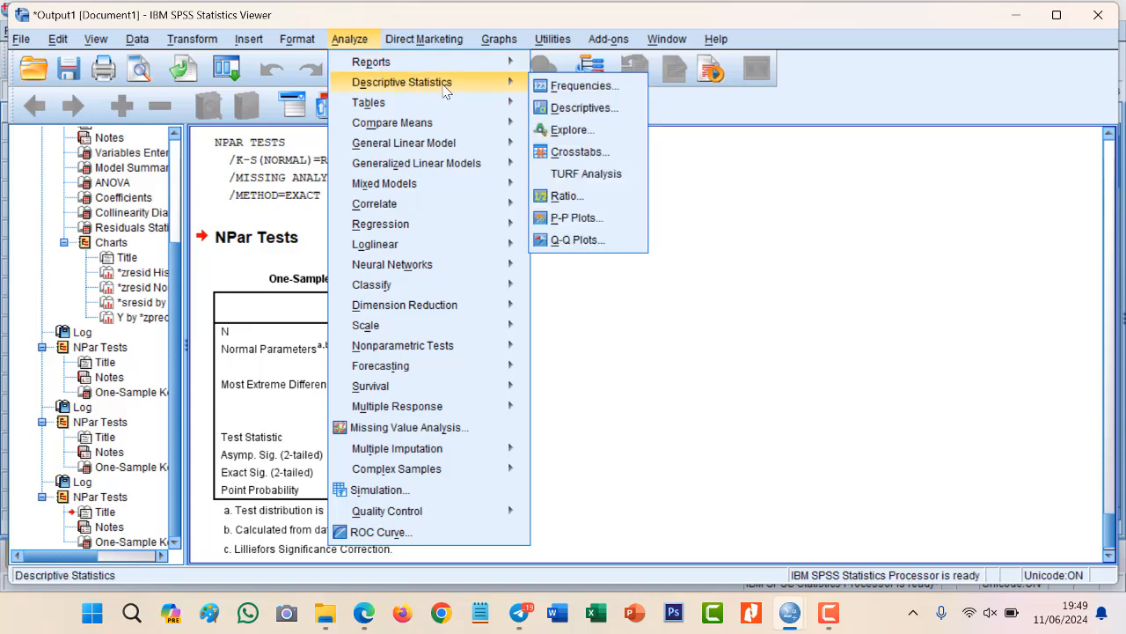
pyautogui.click(602, 132)
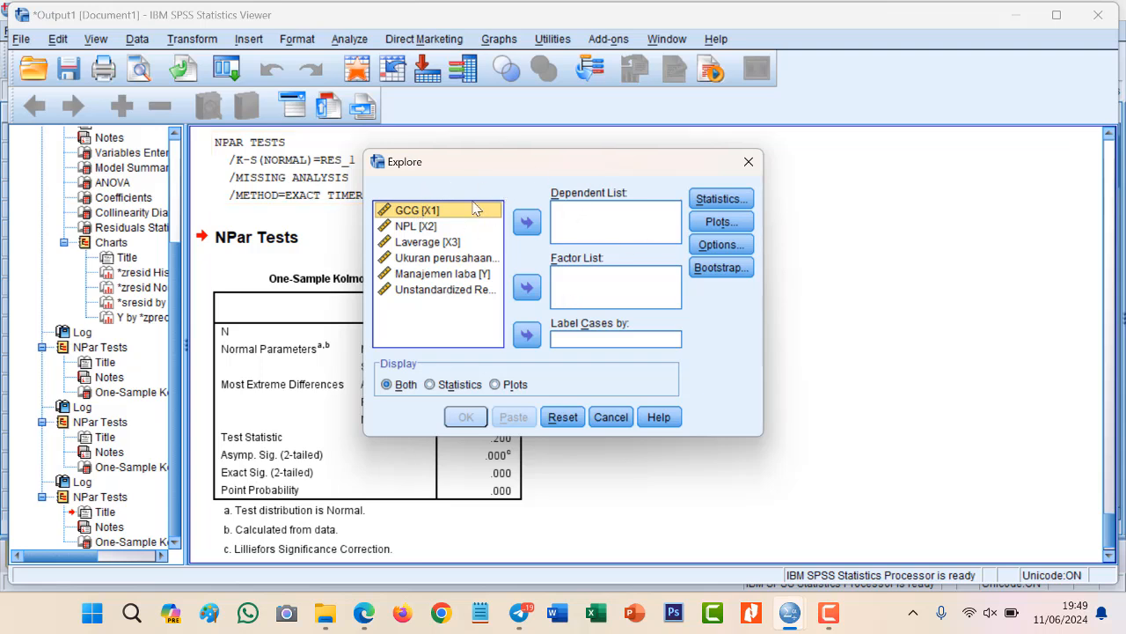
pyautogui.click(527, 223)
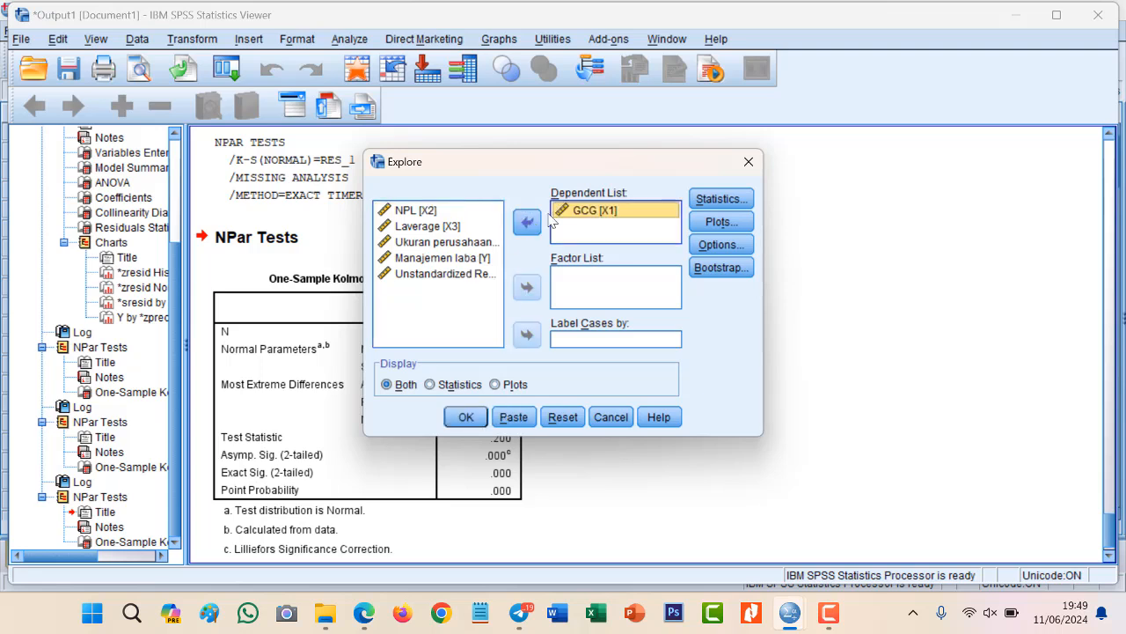
pyautogui.click(720, 201)
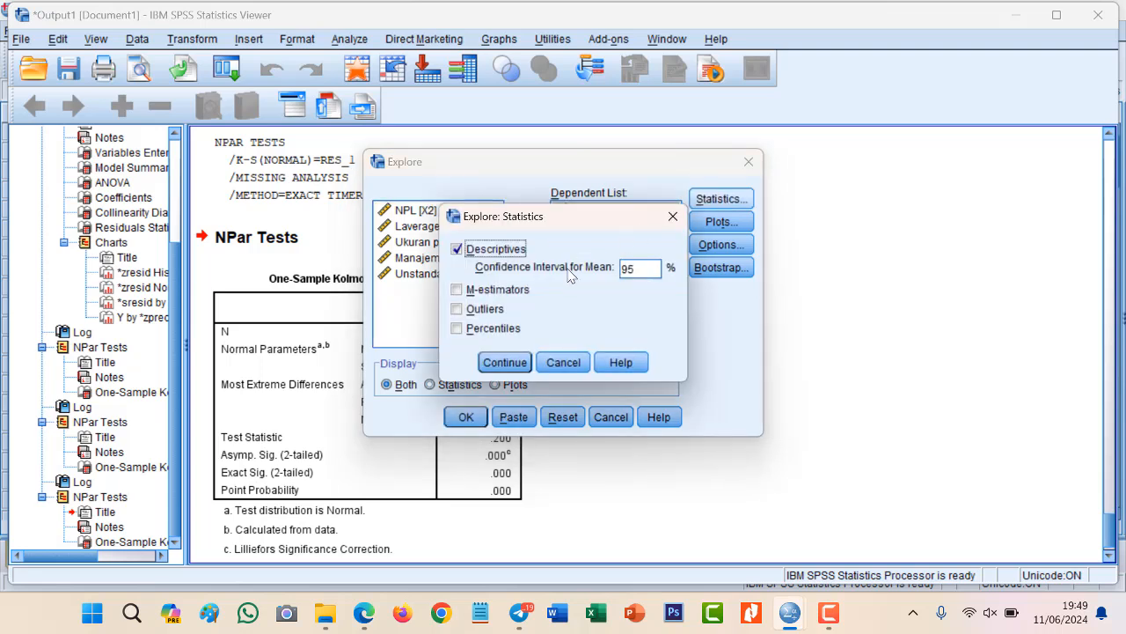
pyautogui.click(491, 310)
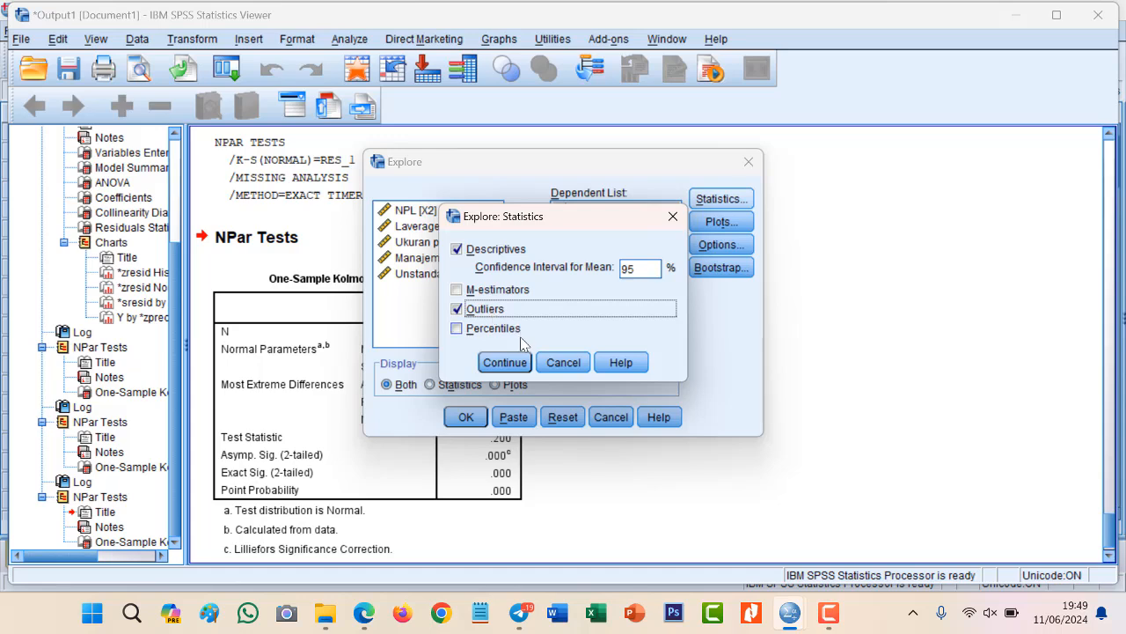
pyautogui.click(499, 363)
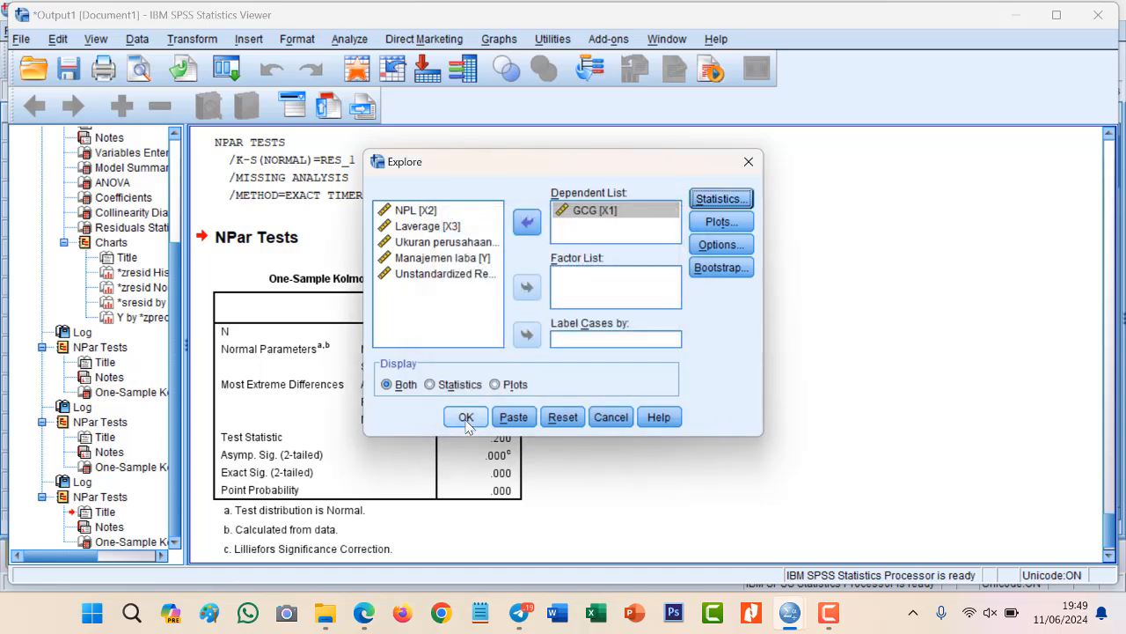
pyautogui.click(467, 421)
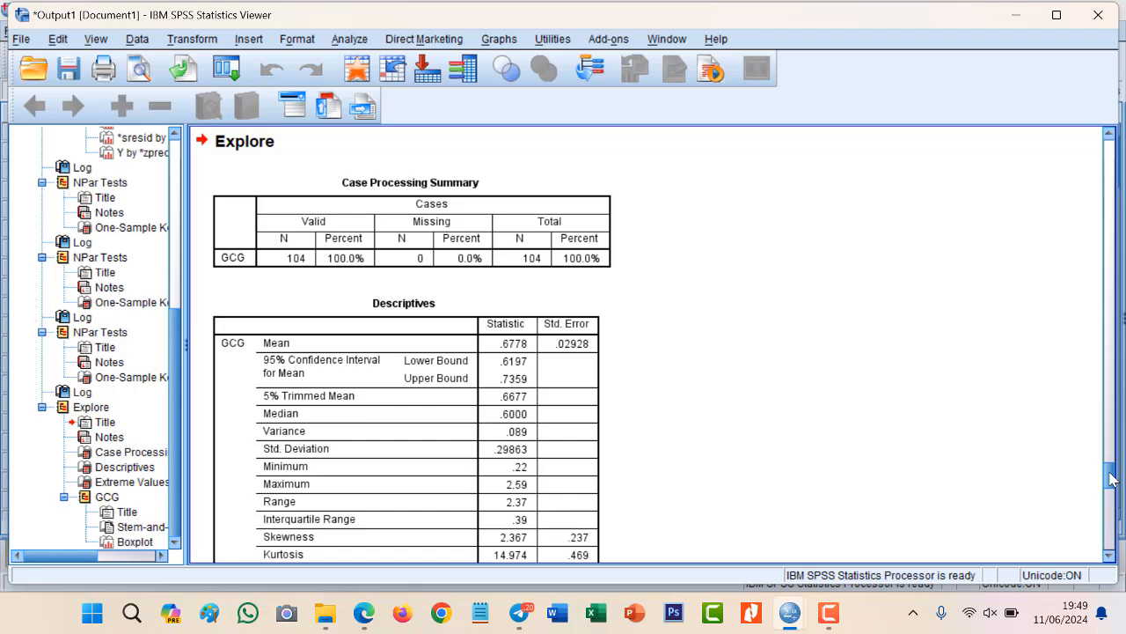
pyautogui.moveTo(1112, 480); pyautogui.dragTo(1113, 542)
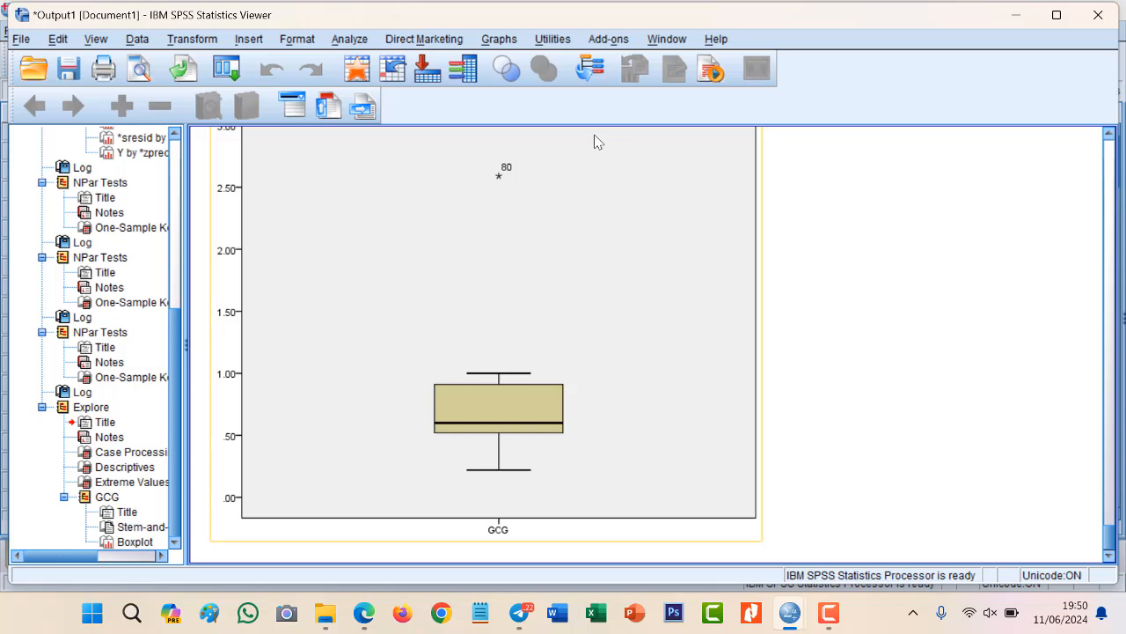
pyautogui.click(354, 40)
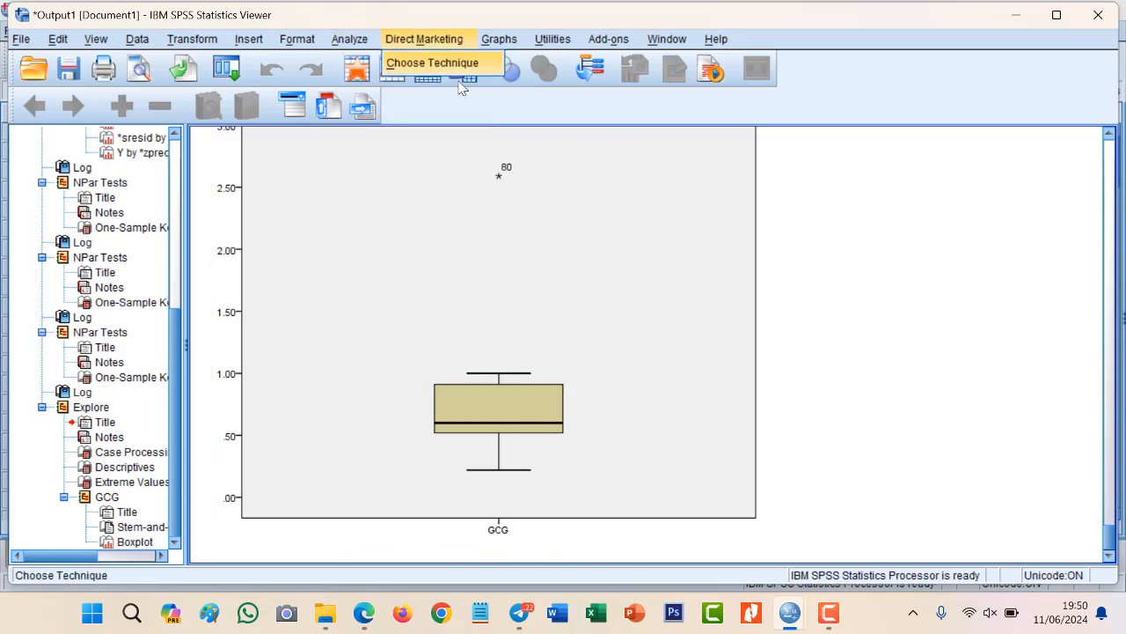
pyautogui.moveTo(396, 82)
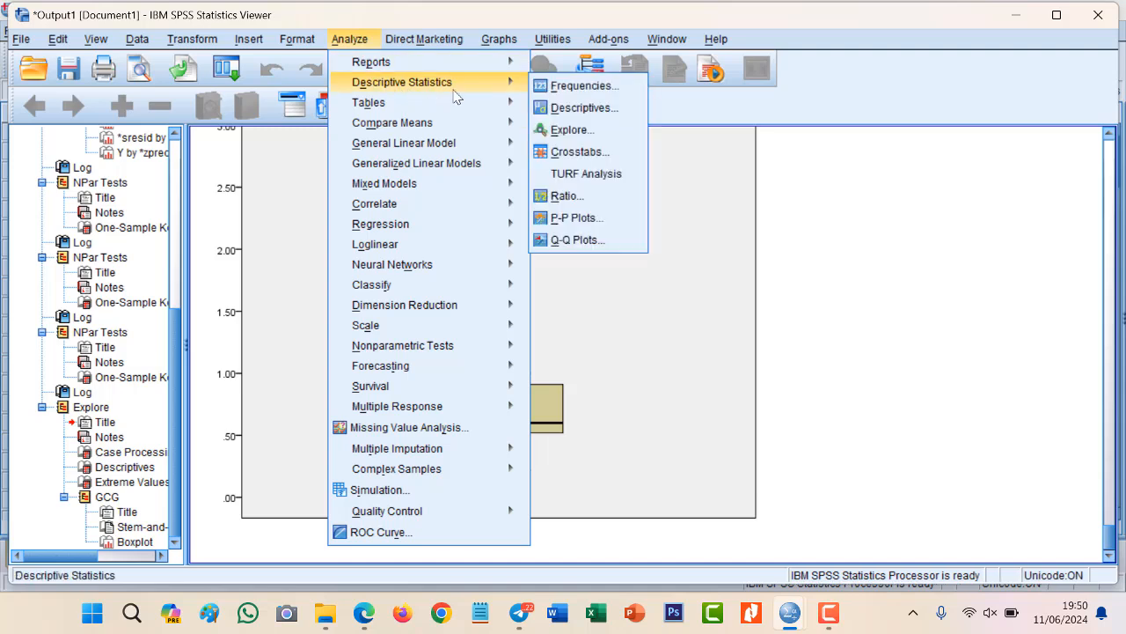
pyautogui.click(580, 108)
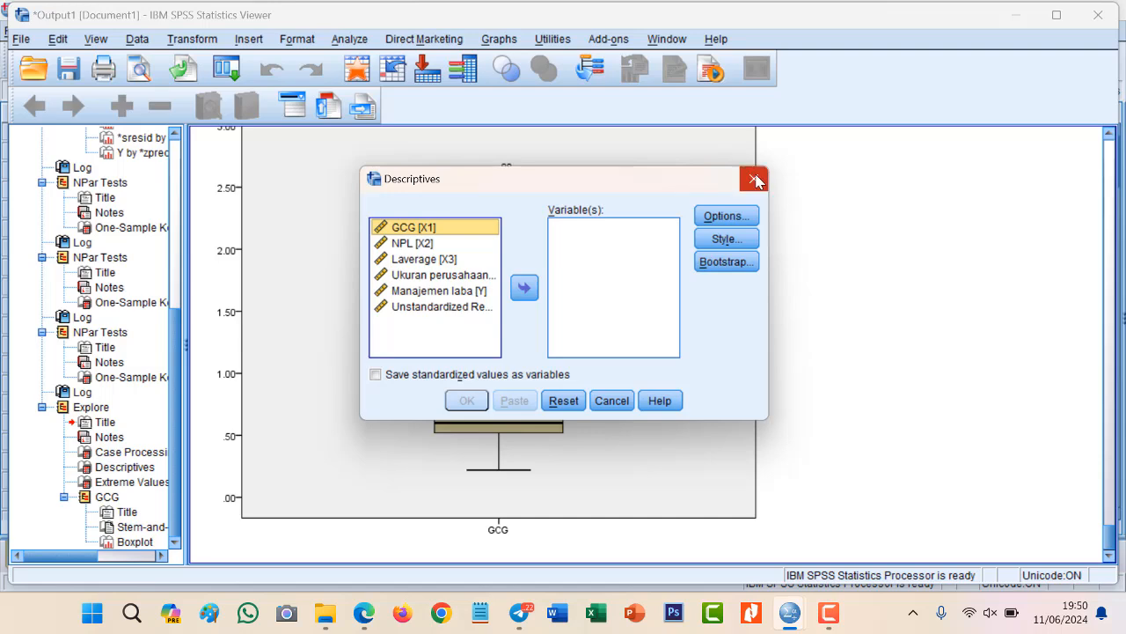
pyautogui.click(754, 180)
# Reopen the Explore analysis and replace GCG with NPL as the dependent variable
pyautogui.click(359, 40)
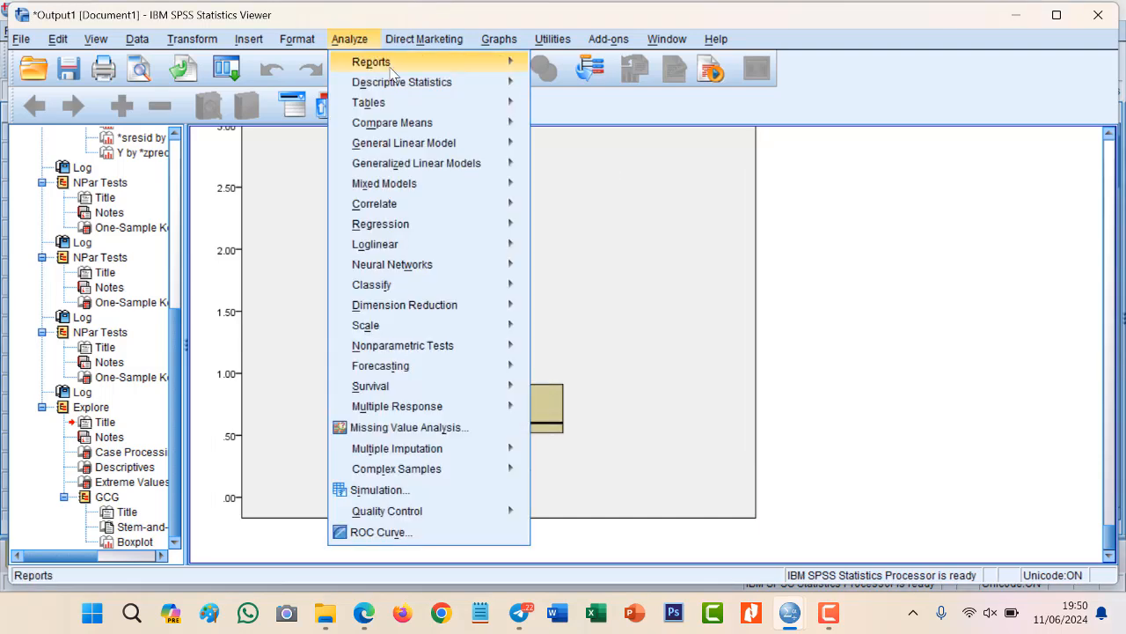
pyautogui.moveTo(493, 82)
pyautogui.click(567, 130)
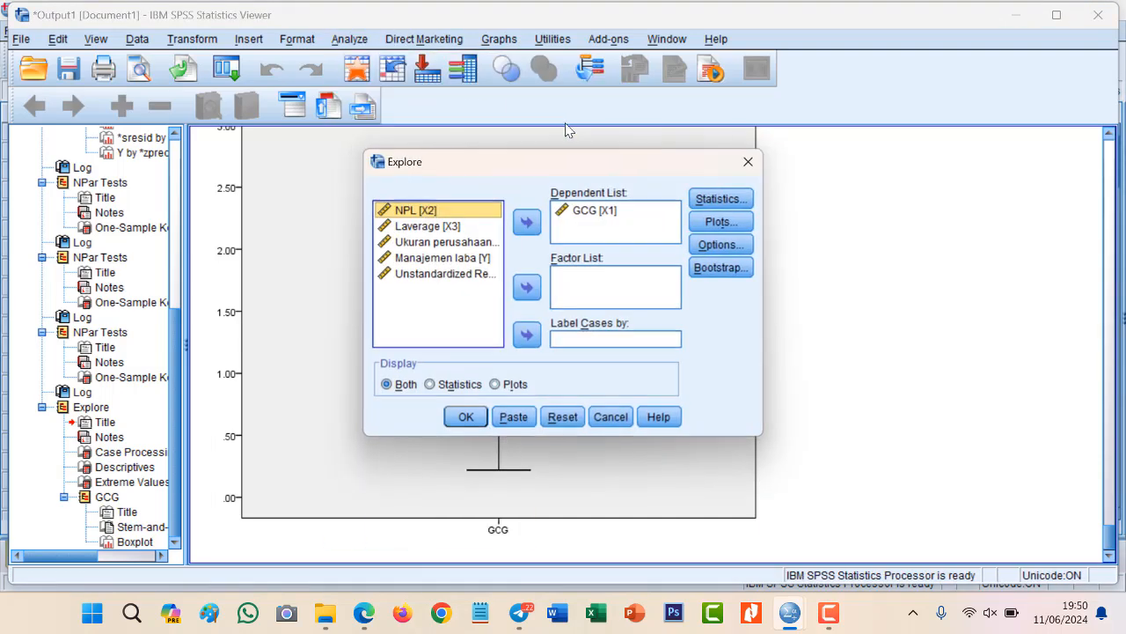
pyautogui.click(581, 212)
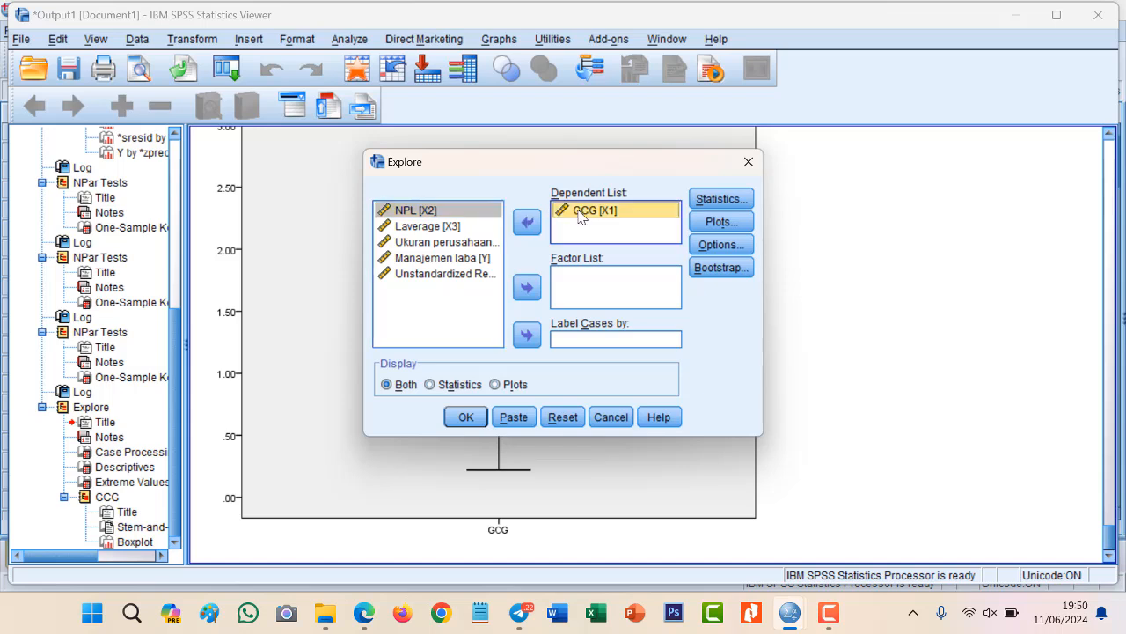
pyautogui.click(526, 223)
pyautogui.click(424, 229)
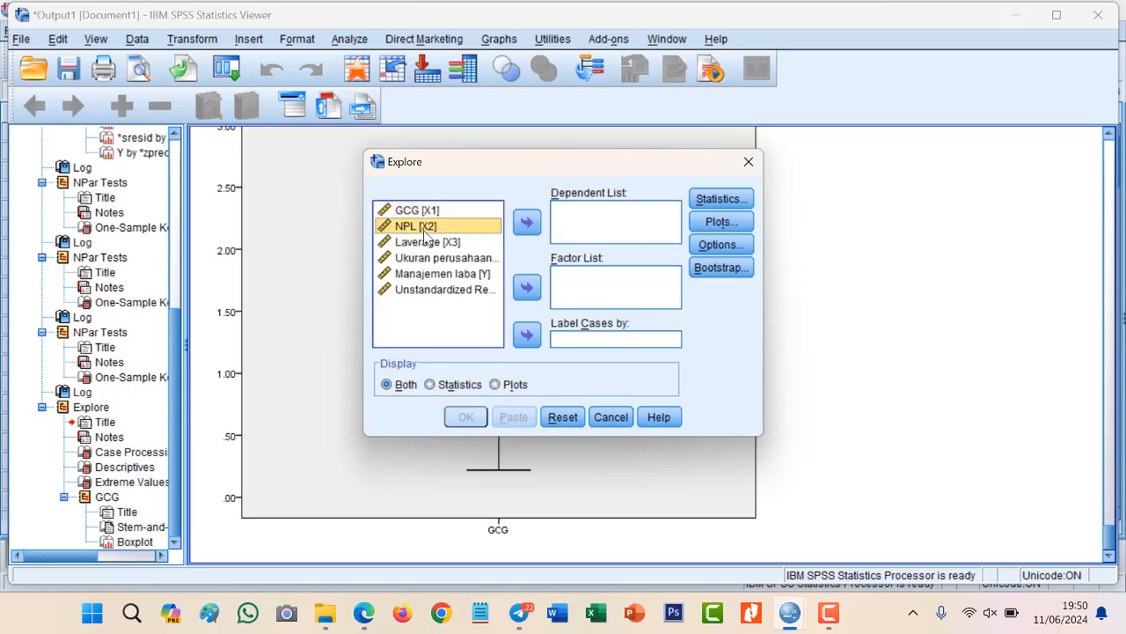
pyautogui.click(527, 227)
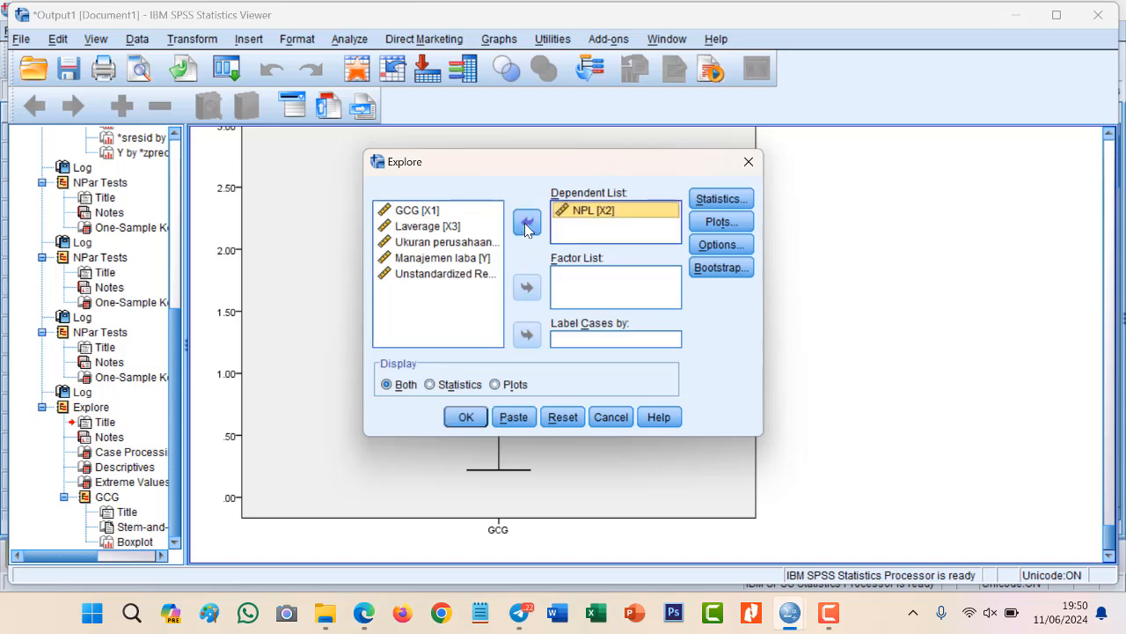
# Check that outliers statistics are enabled, run the Explore analysis on NPL and show its boxplot
pyautogui.click(732, 201)
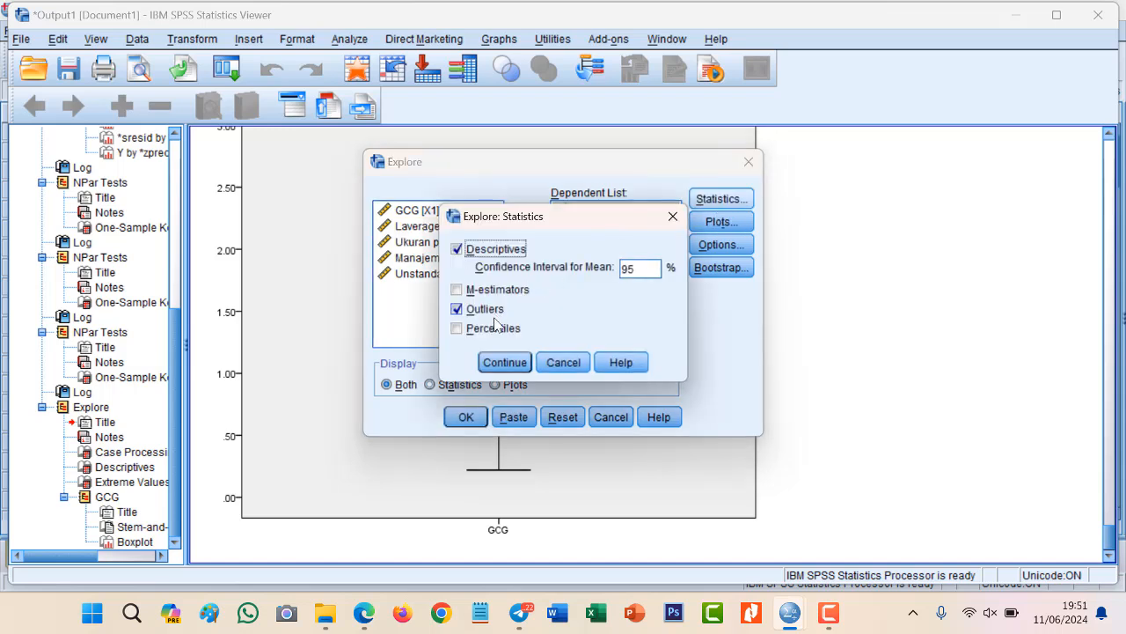
pyautogui.click(505, 362)
pyautogui.click(466, 418)
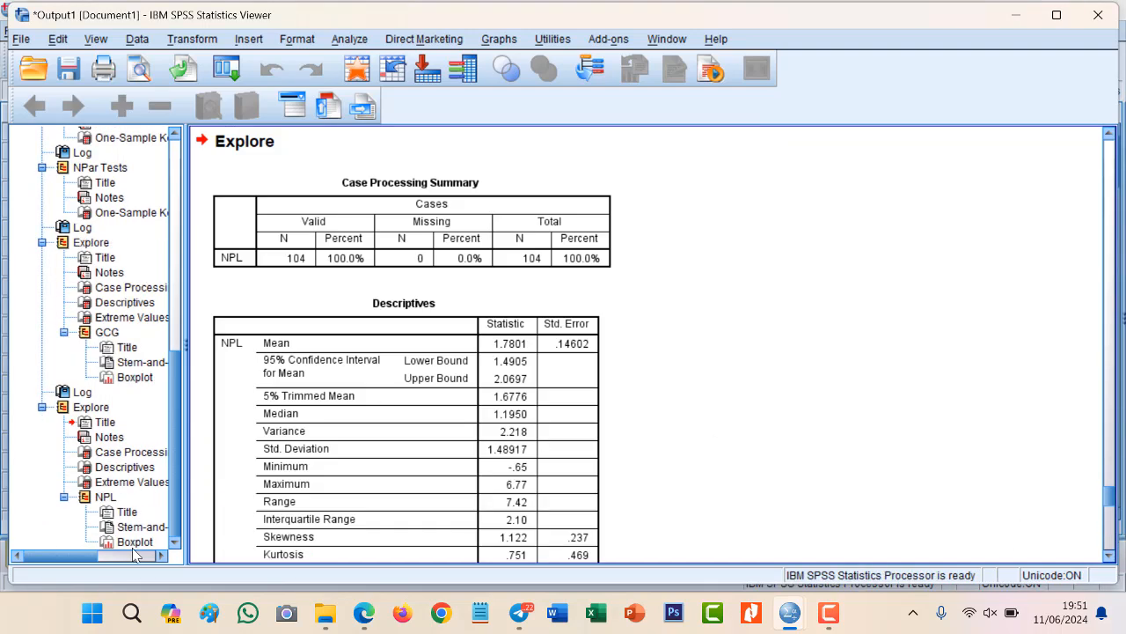
pyautogui.click(135, 542)
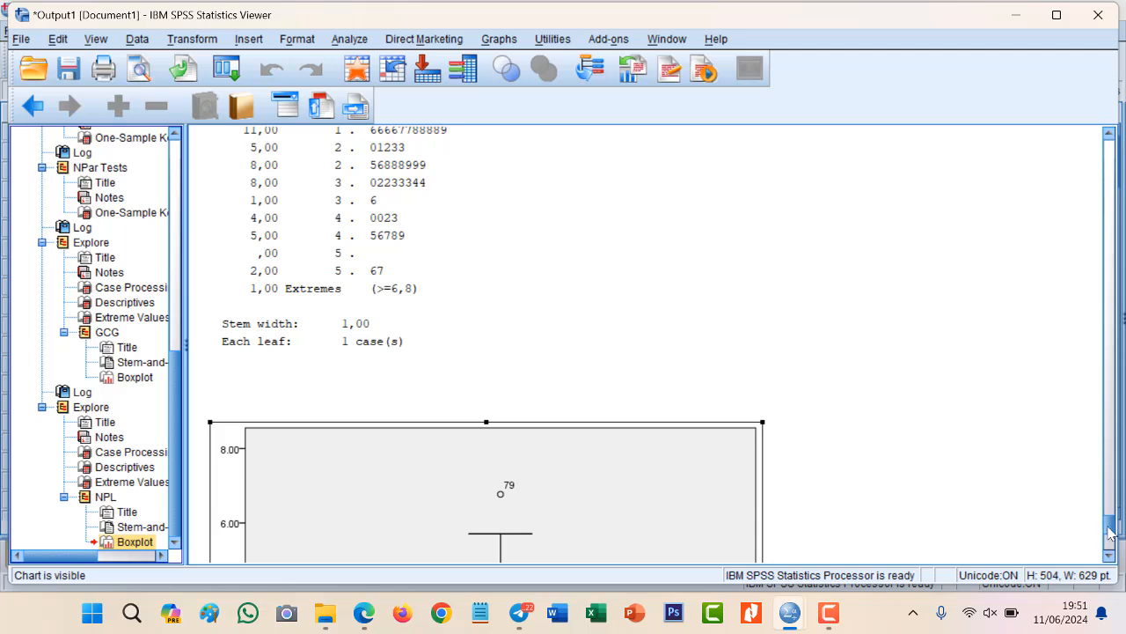
pyautogui.scroll(-5, 1111, 534)
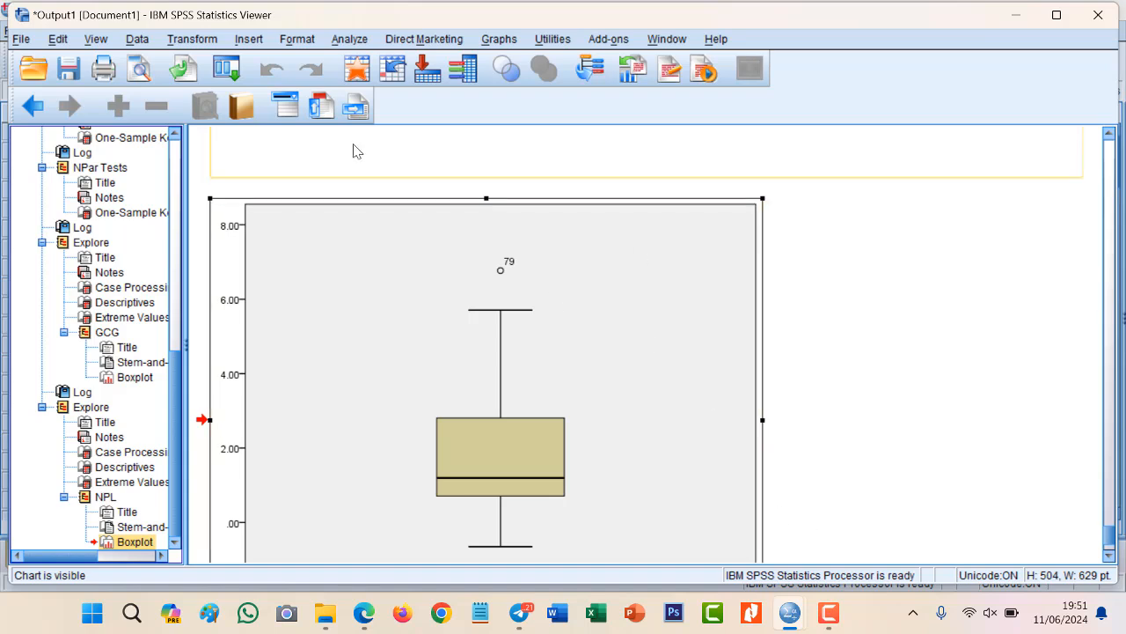
# Rerun the Explore analysis with Laverage in place of NPL as the dependent variable and show the Laverage boxplot
pyautogui.click(354, 44)
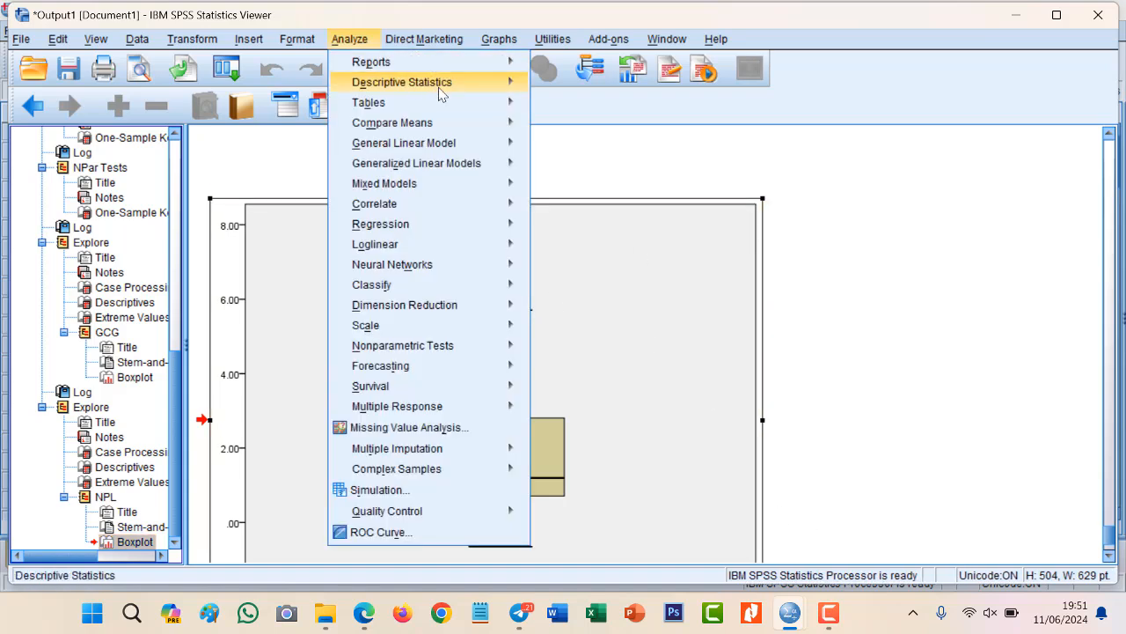
pyautogui.moveTo(510, 82)
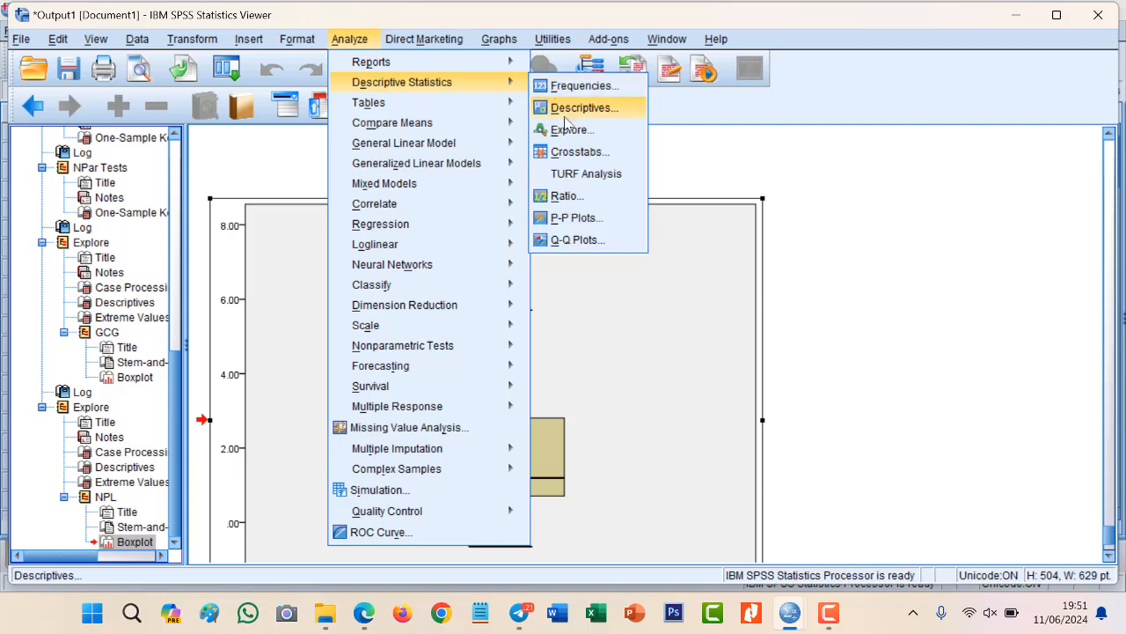
pyautogui.click(583, 126)
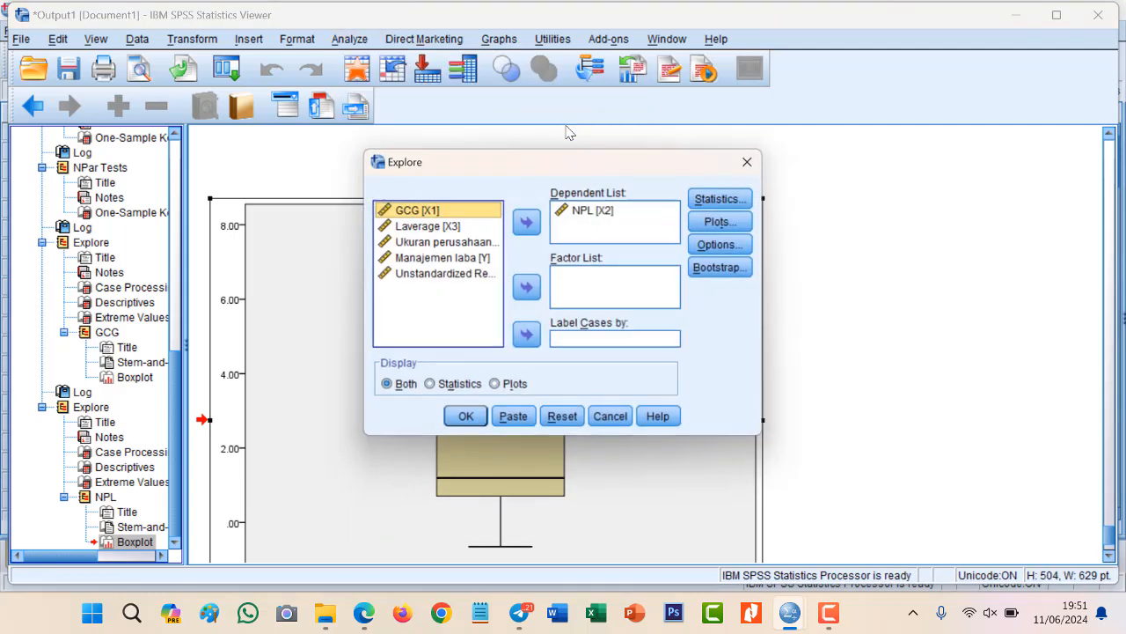
pyautogui.click(602, 212)
pyautogui.click(528, 222)
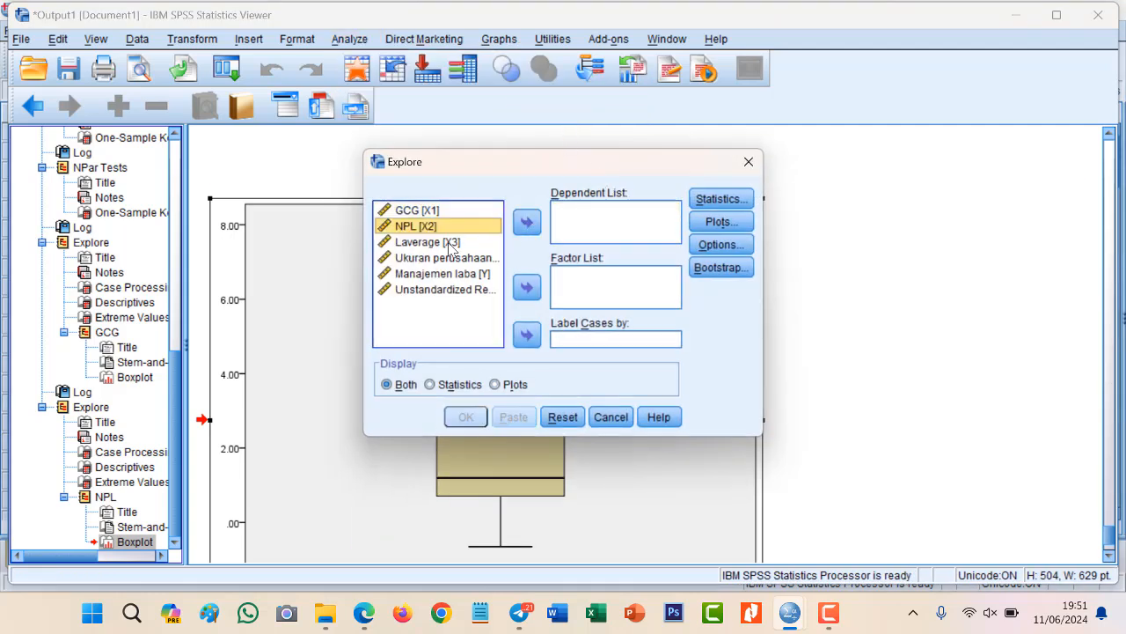
pyautogui.press('Down')
pyautogui.click(528, 225)
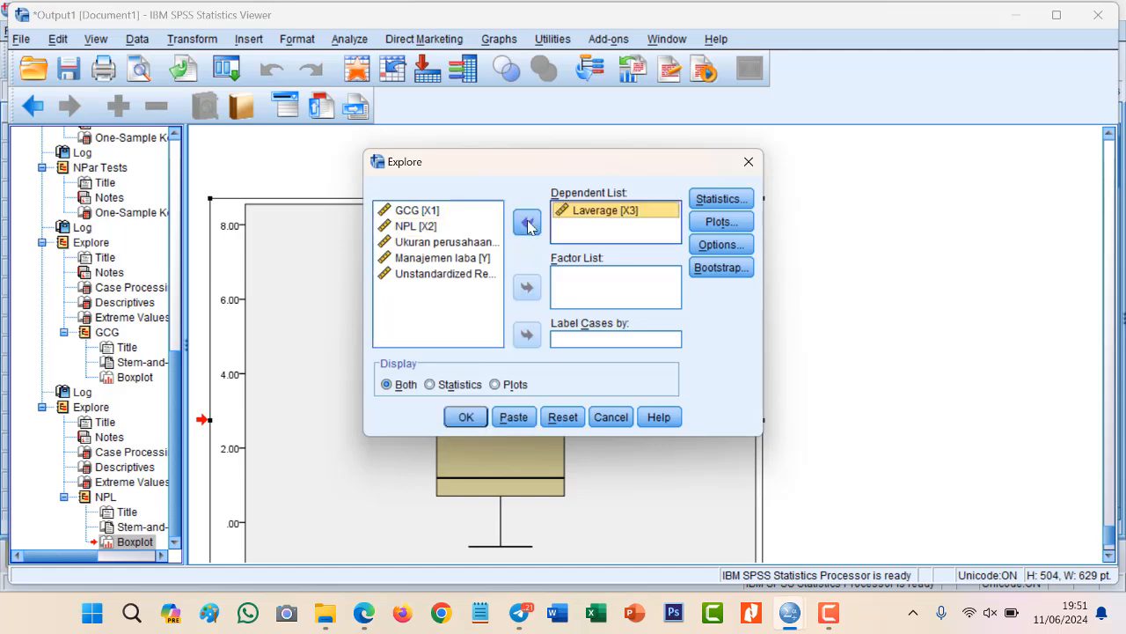
pyautogui.click(466, 417)
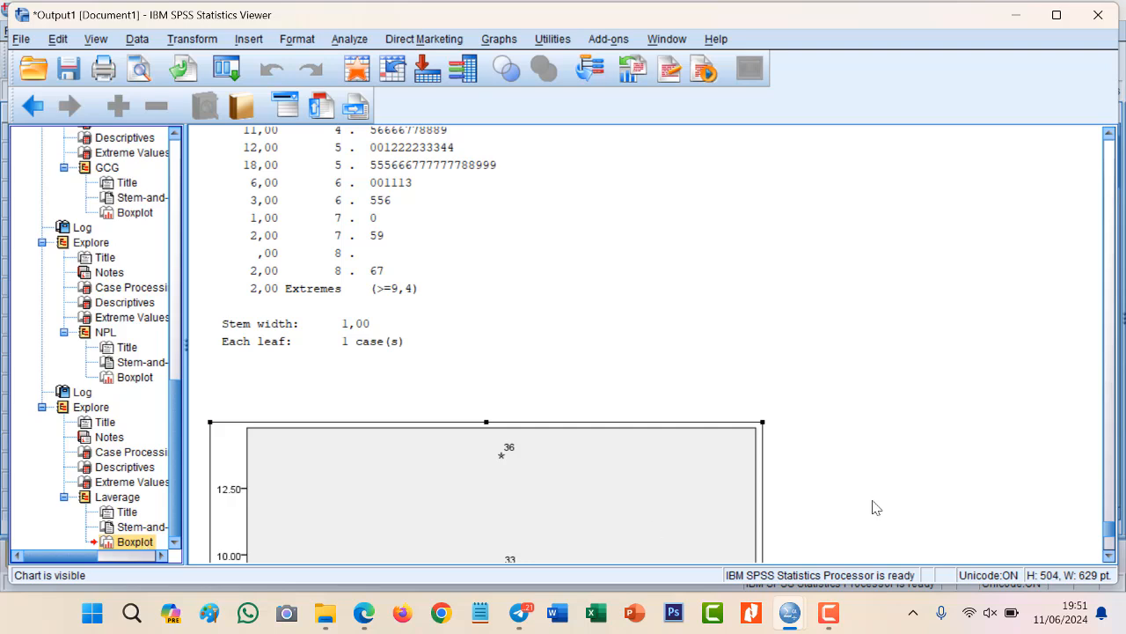
pyautogui.moveTo(1112, 539); pyautogui.dragTo(1112, 546)
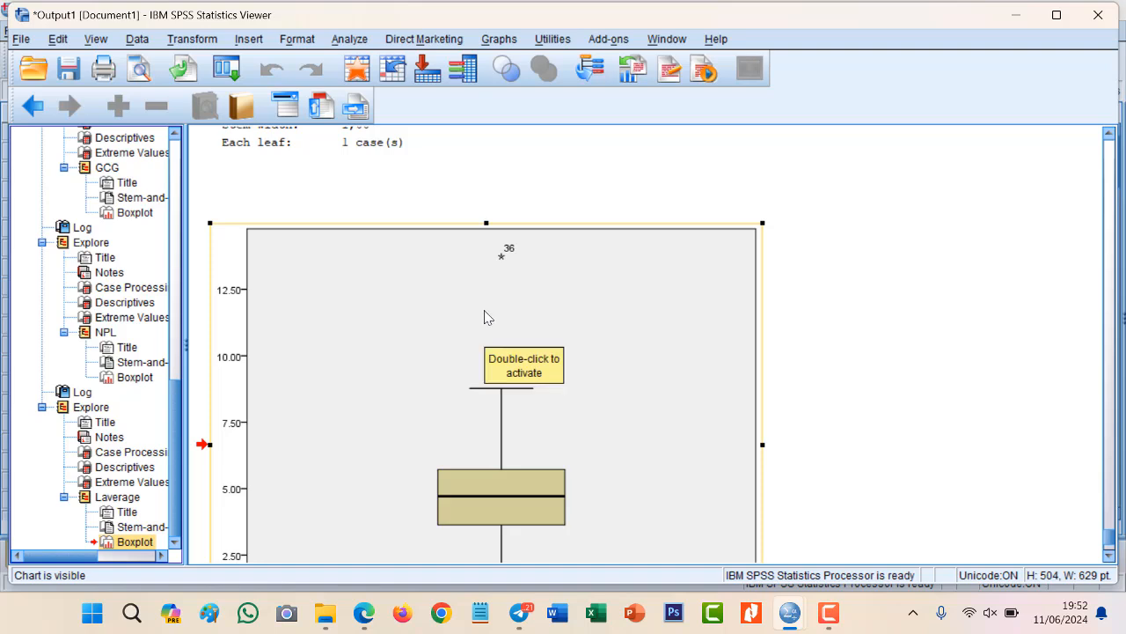
# Rerun the Explore analysis with Ukuran perusahaan in place of Laverage as the dependent variable and show its boxplot
pyautogui.click(352, 40)
pyautogui.moveTo(414, 82)
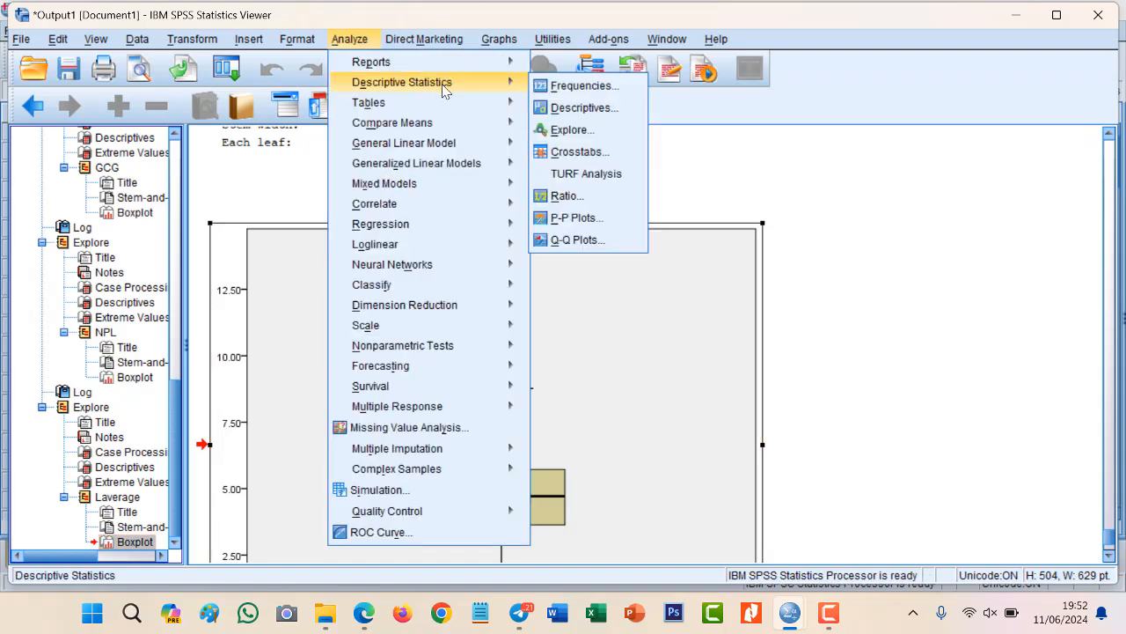
pyautogui.click(570, 131)
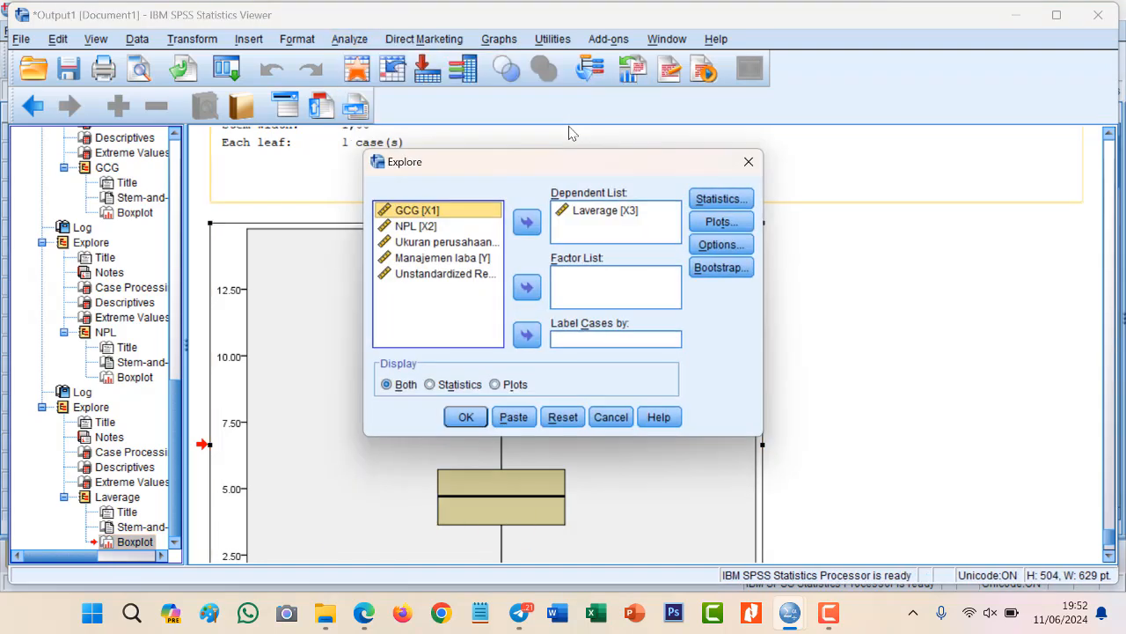
pyautogui.click(594, 215)
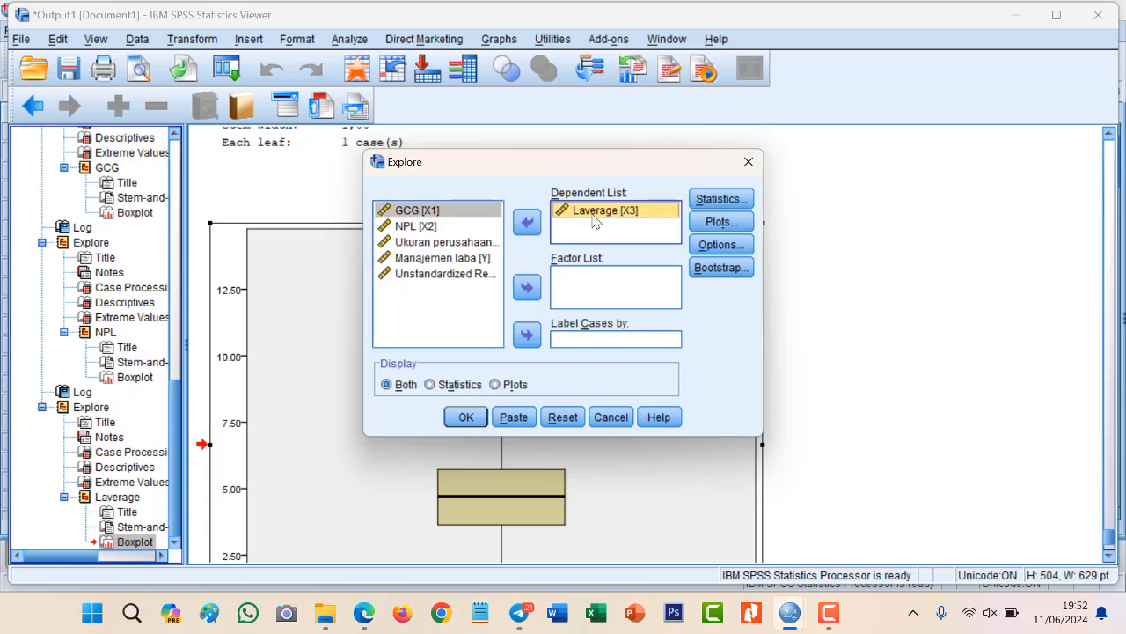
pyautogui.click(527, 222)
pyautogui.click(462, 260)
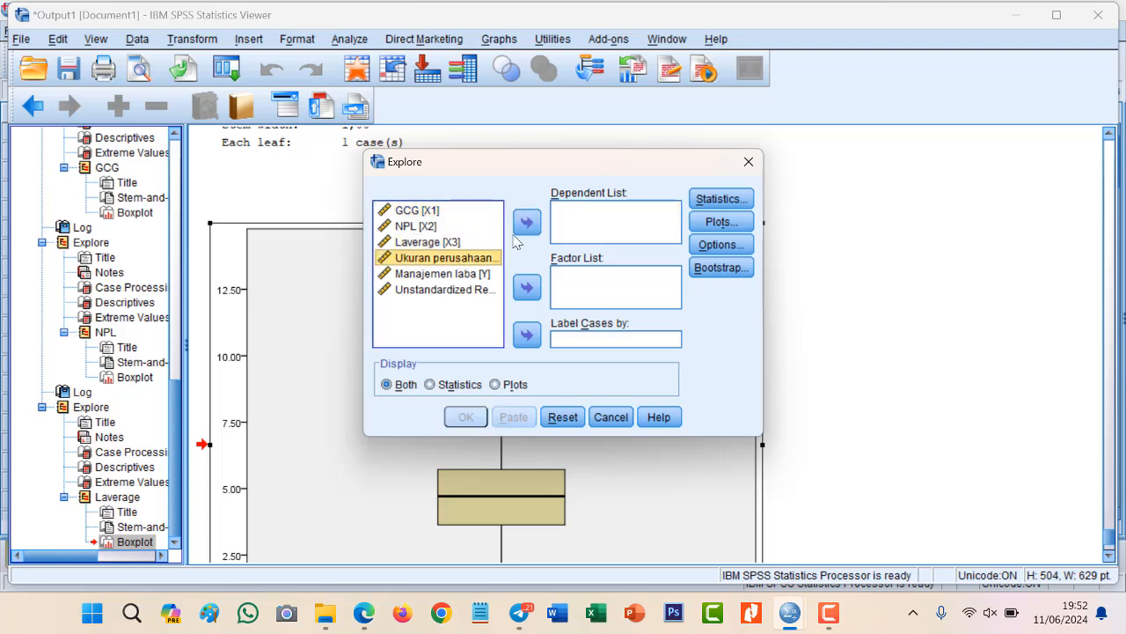
pyautogui.click(528, 222)
pyautogui.click(465, 417)
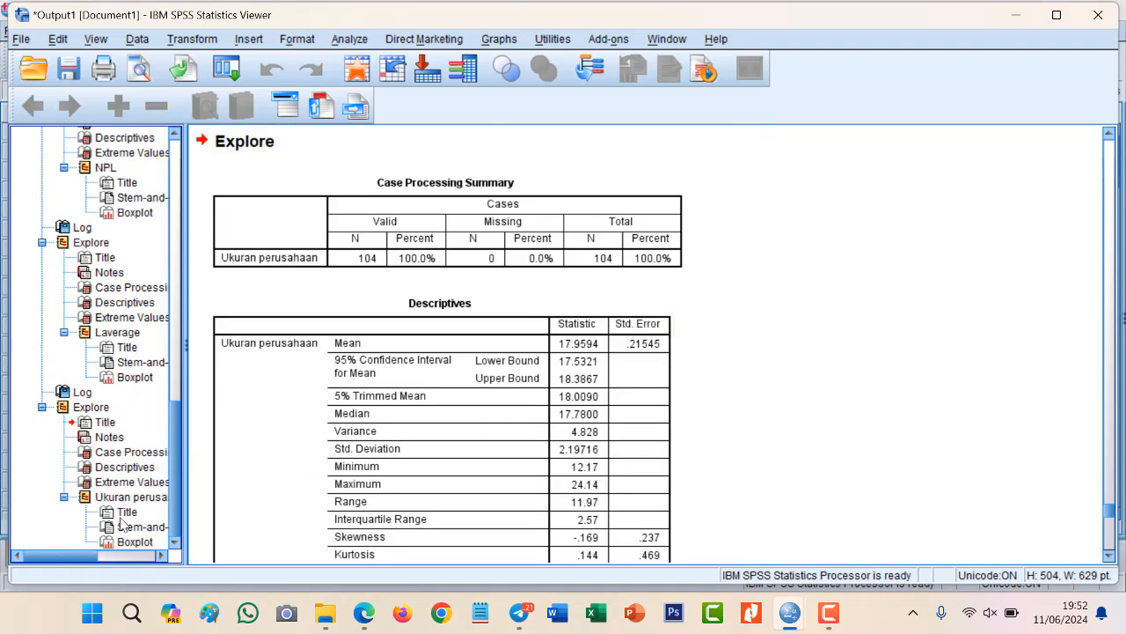
pyautogui.click(135, 542)
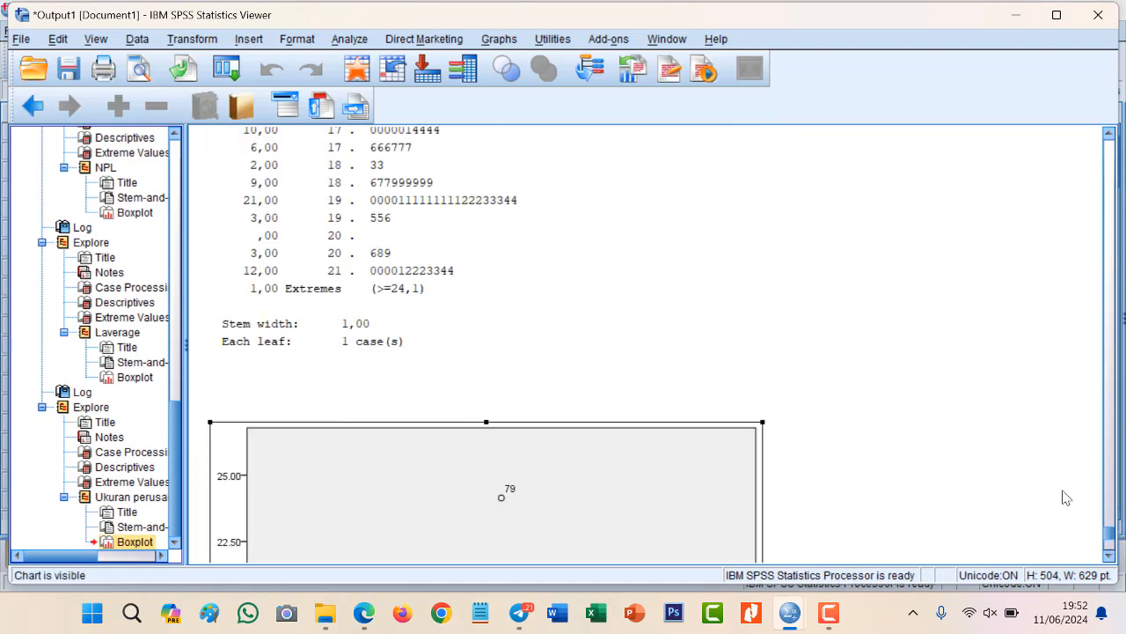
pyautogui.scroll(-5, 1112, 540)
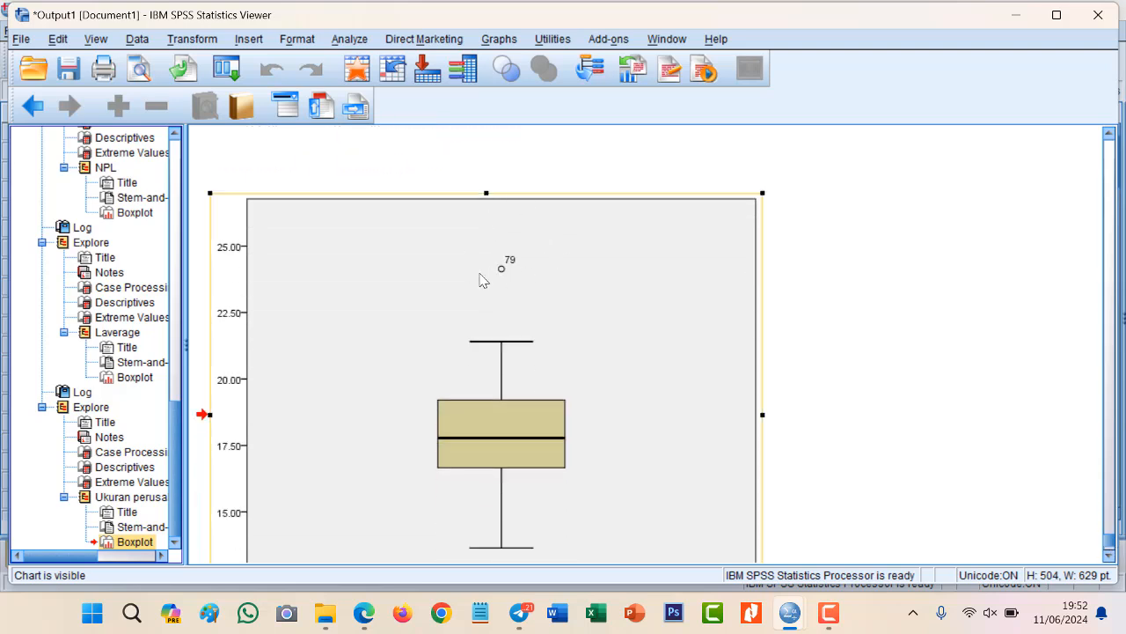
# Reopen the Explore analysis and replace Ukuran perusahaan with Manajemen laba as the dependent variable
pyautogui.click(348, 40)
pyautogui.moveTo(479, 105)
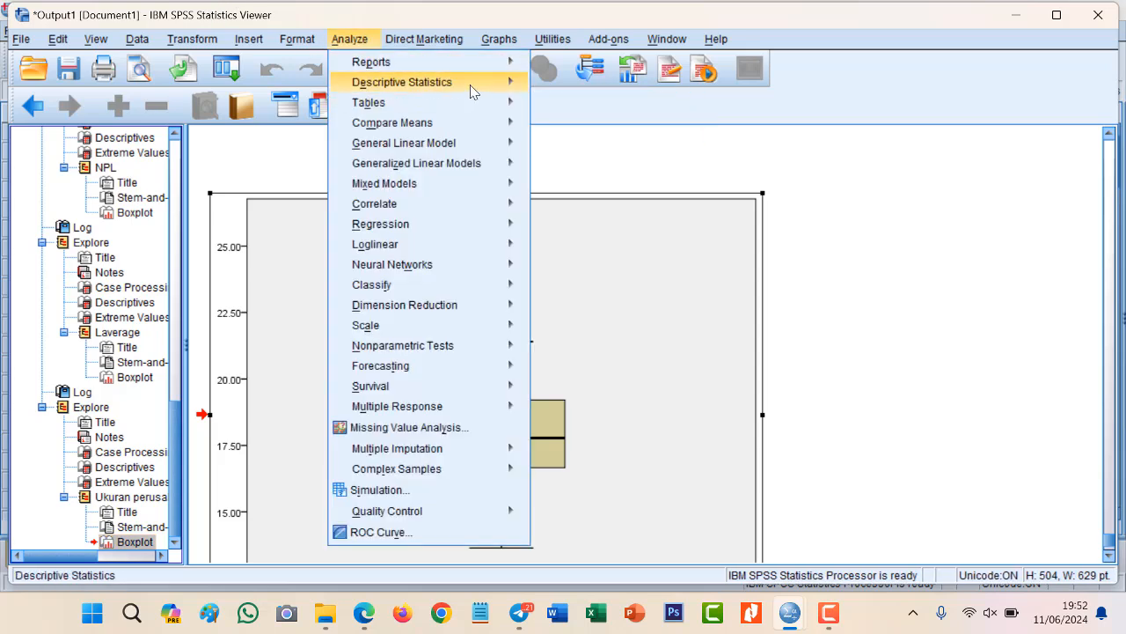
pyautogui.moveTo(445, 83)
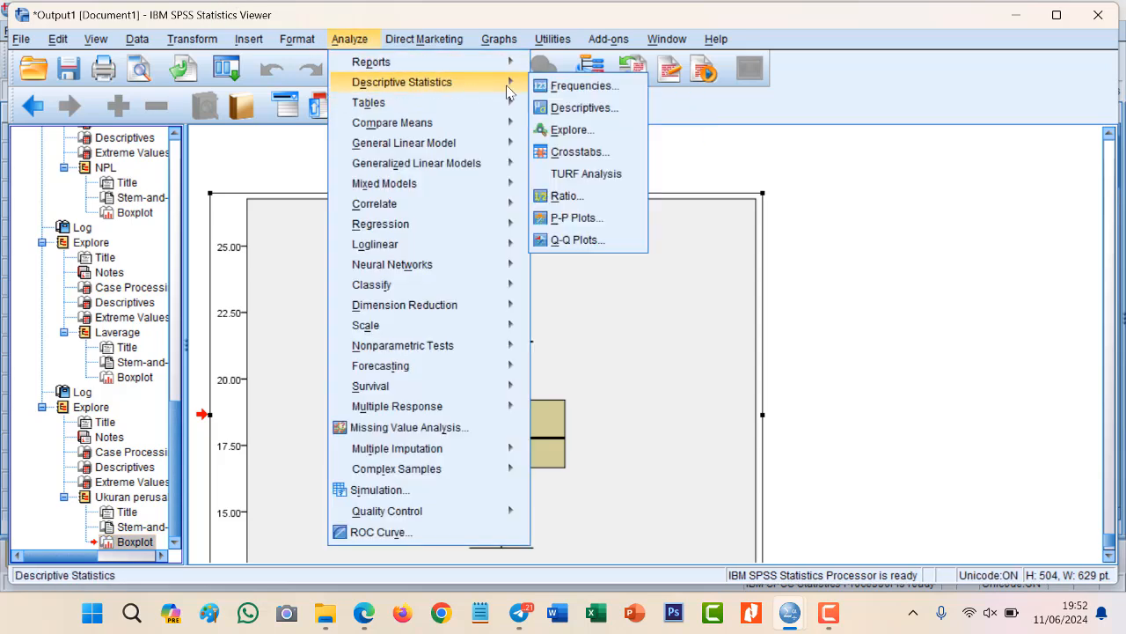
pyautogui.click(580, 128)
pyautogui.click(615, 215)
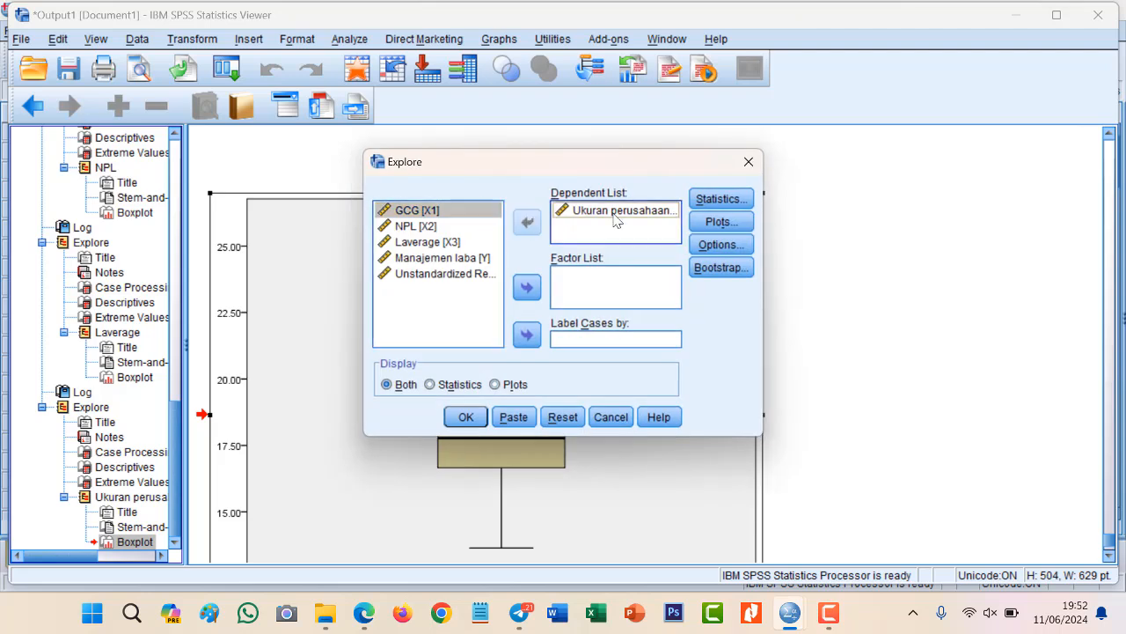
pyautogui.click(526, 222)
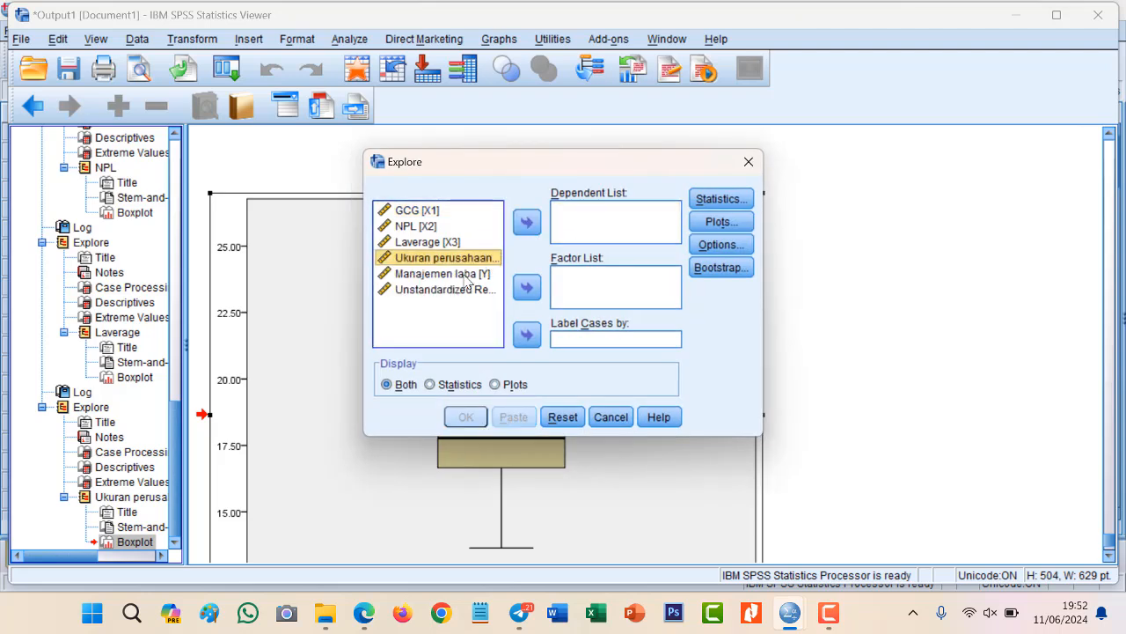
pyautogui.click(466, 274)
pyautogui.click(526, 224)
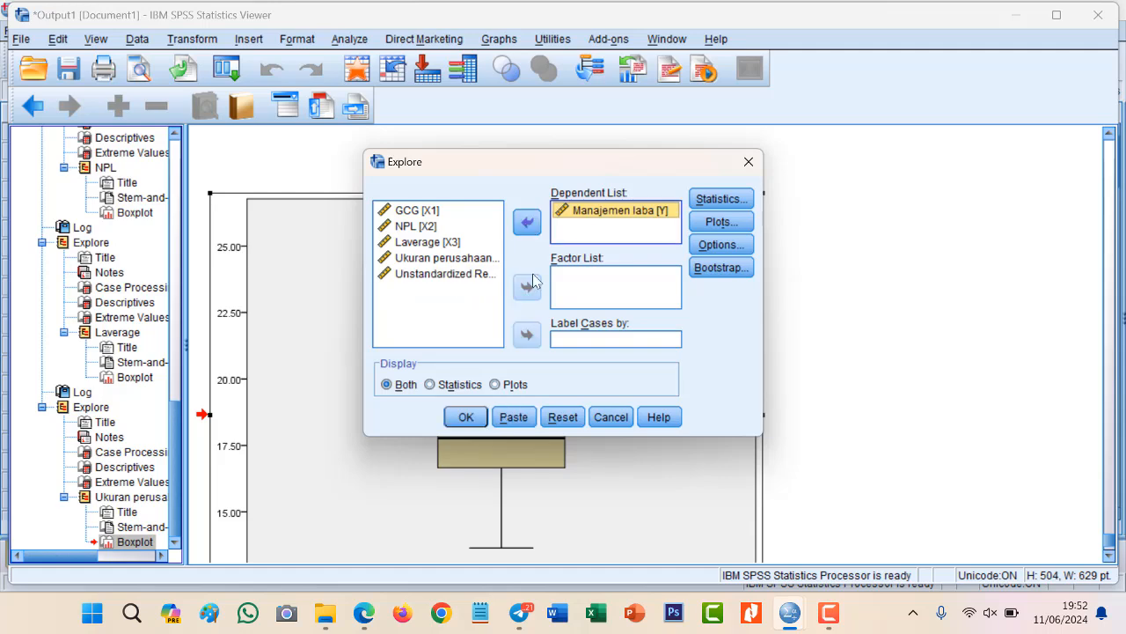
# Run the Explore analysis on Manajemen laba and show its boxplot in full
pyautogui.click(465, 417)
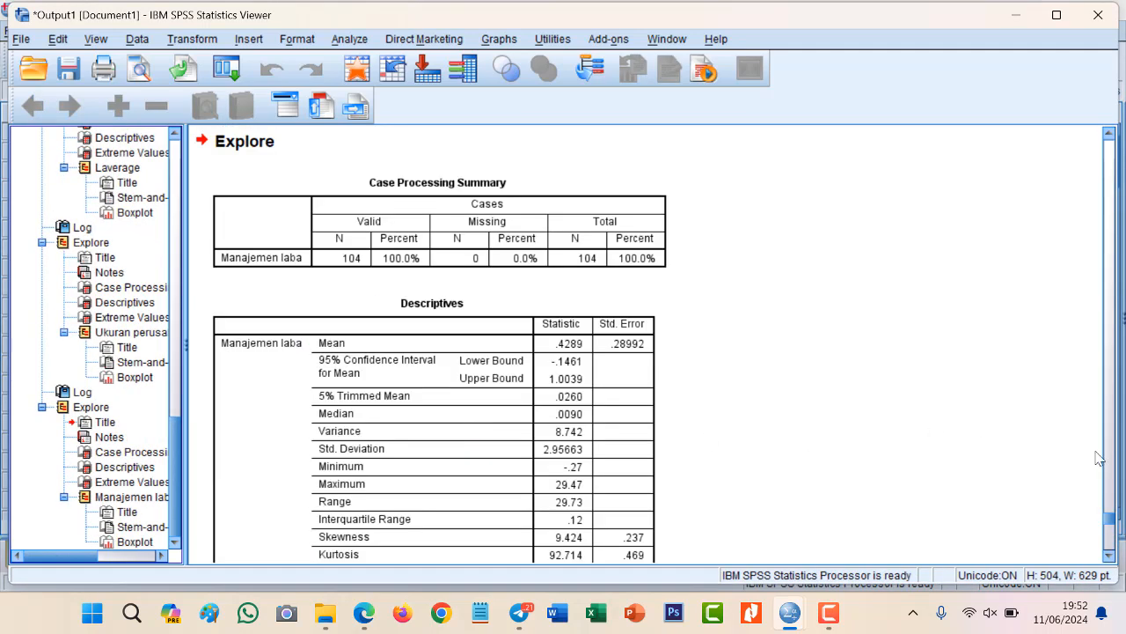
pyautogui.click(136, 544)
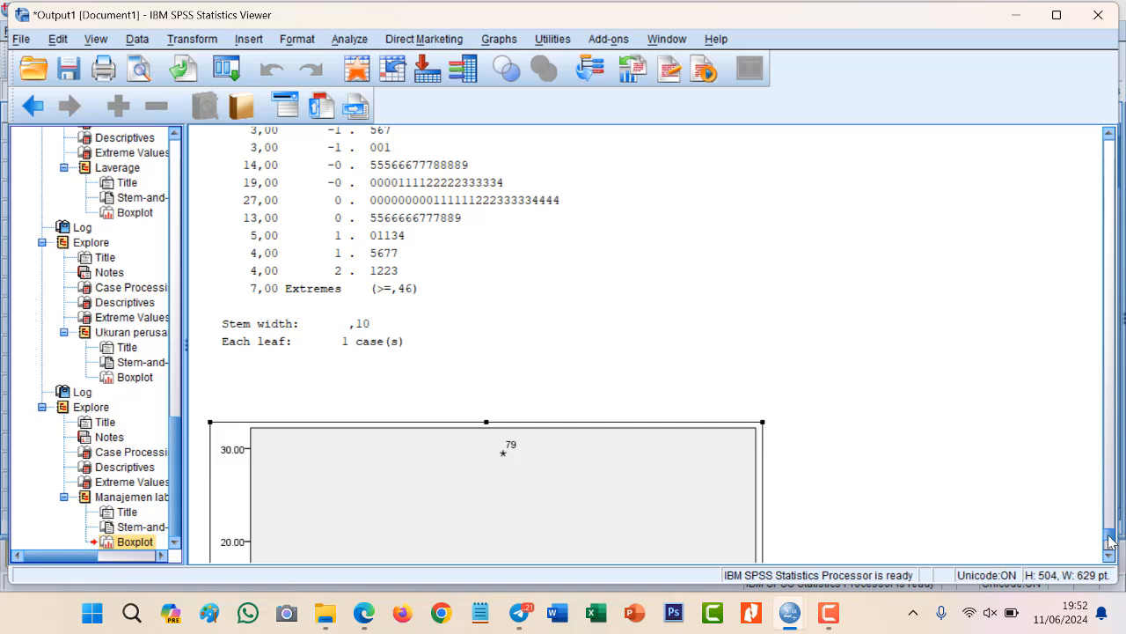
pyautogui.scroll(-5, 1111, 541)
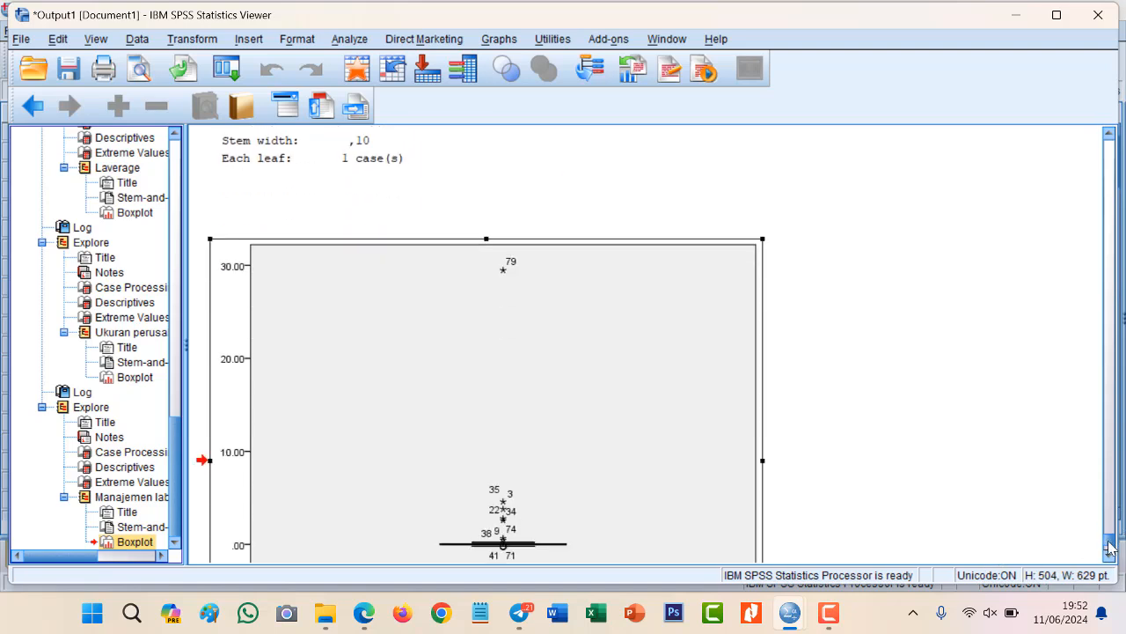
pyautogui.click(1110, 135)
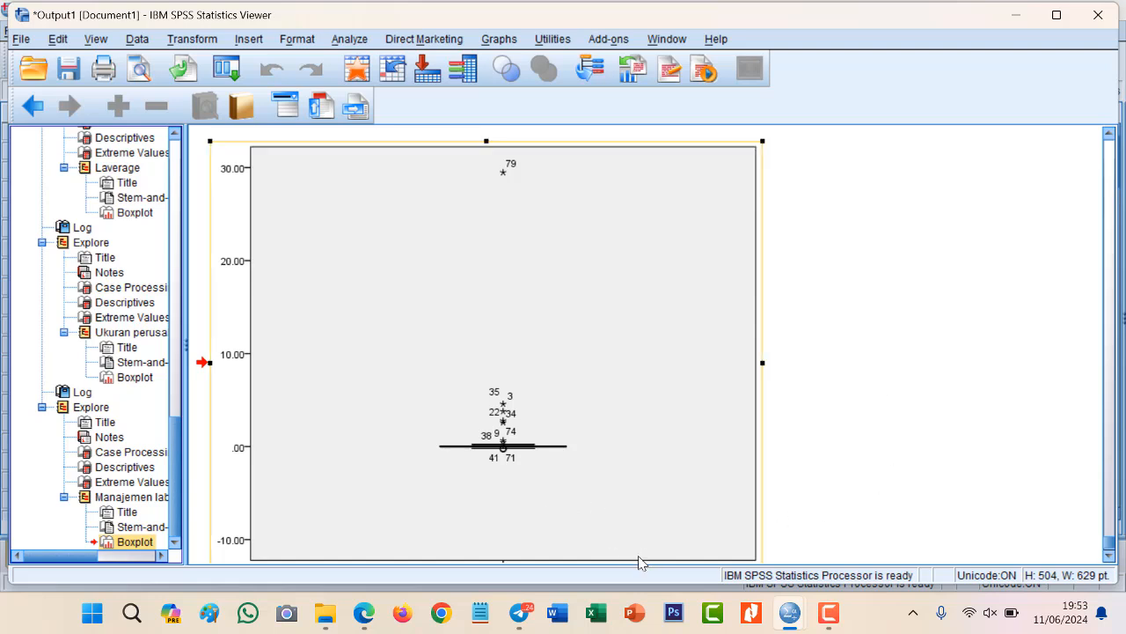
# Switch to Notepad beside the boxplot and list Manajemen laba outlier cases one per line, beginning with 79, 35, 3, 22, 34 and 9
pyautogui.click(480, 613)
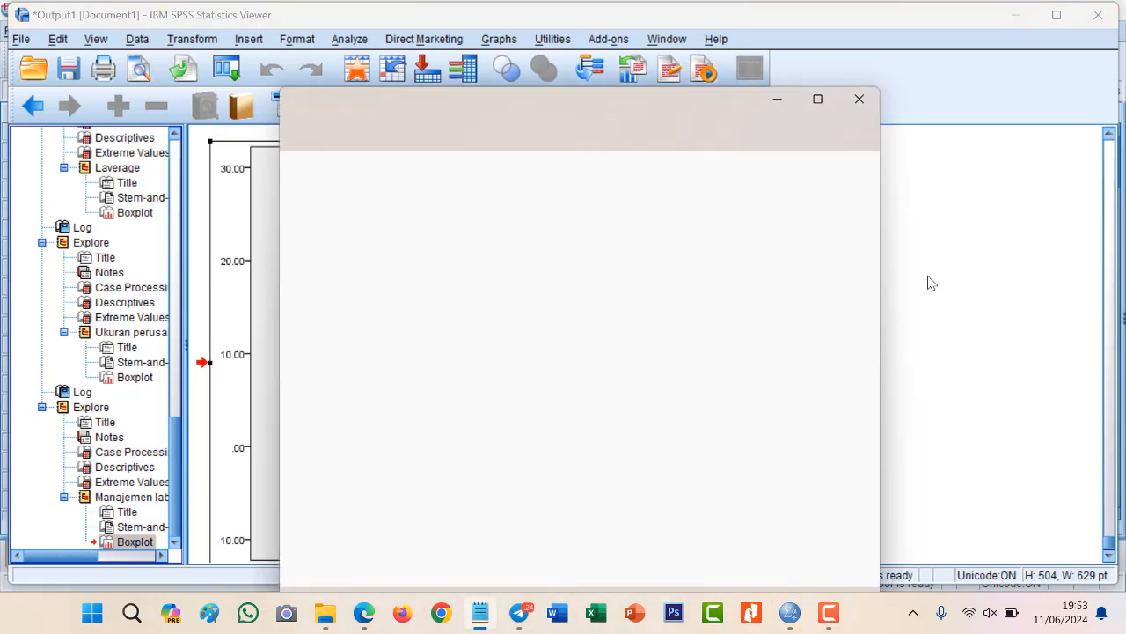
pyautogui.moveTo(656, 106); pyautogui.dragTo(1046, 111)
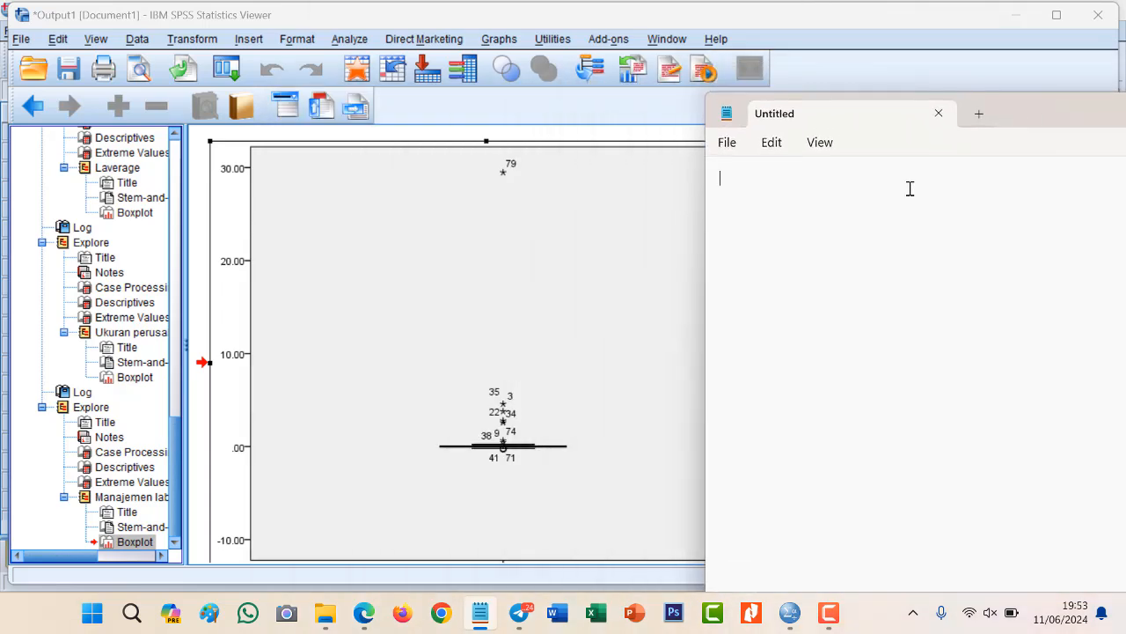
pyautogui.write('79 ')
pyautogui.write('35')
pyautogui.press('Return')
pyautogui.write('3')
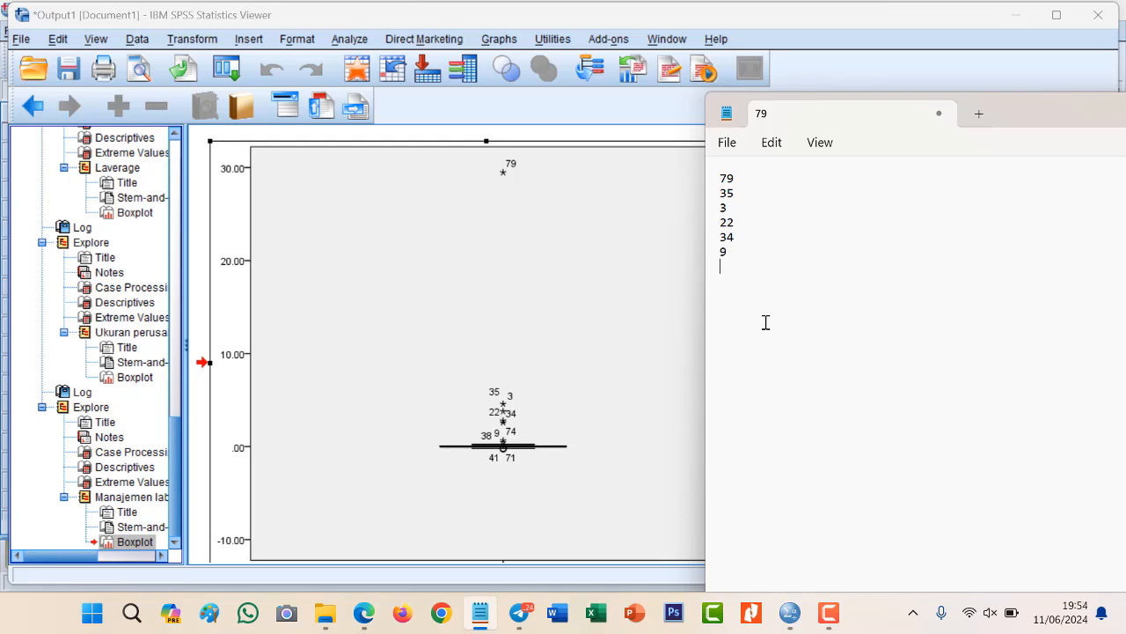
pyautogui.press('Return')
pyautogui.write('3')
pyautogui.write('41')
pyautogui.press('Return')
# Switch to Excel, create a blank workbook and place its window beside the Manajemen laba boxplot
pyautogui.click(596, 620)
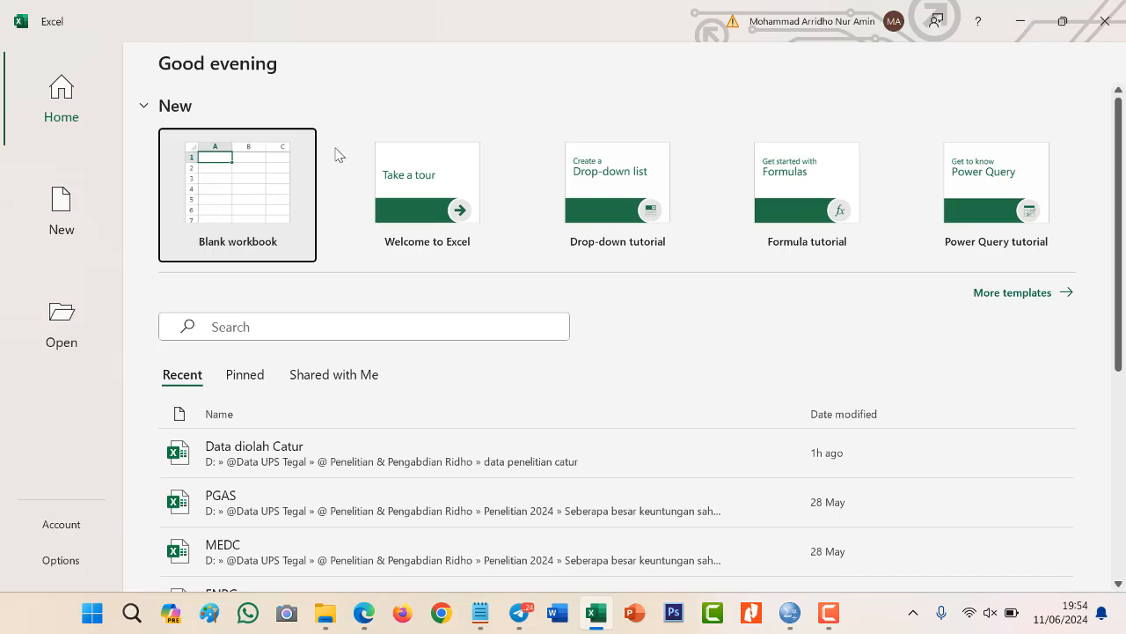
pyautogui.click(179, 210)
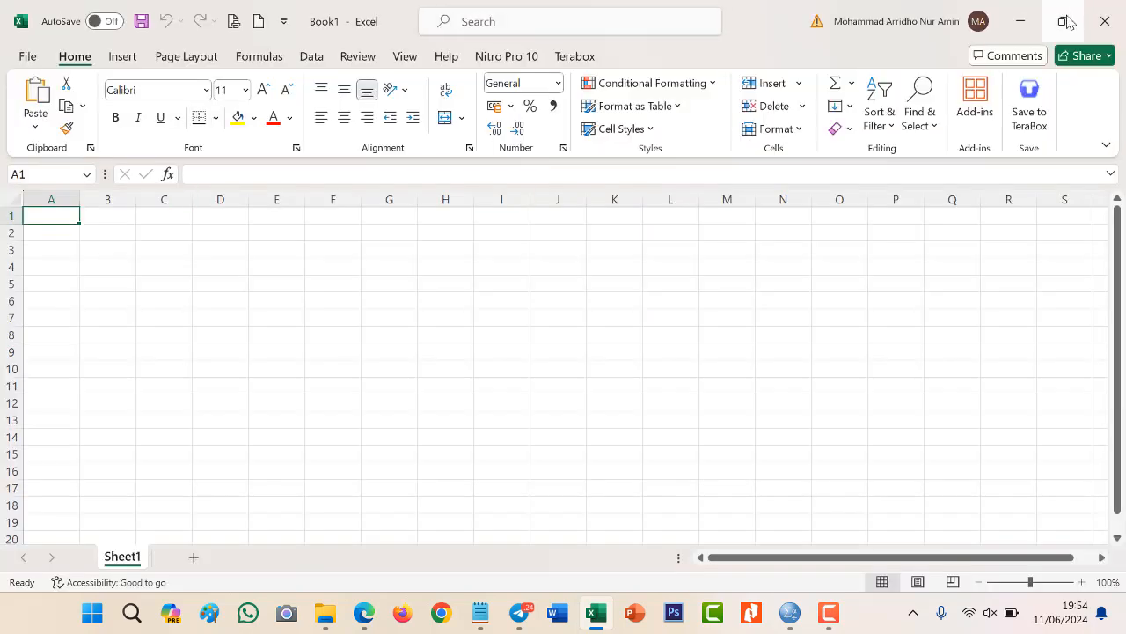
pyautogui.click(1066, 21)
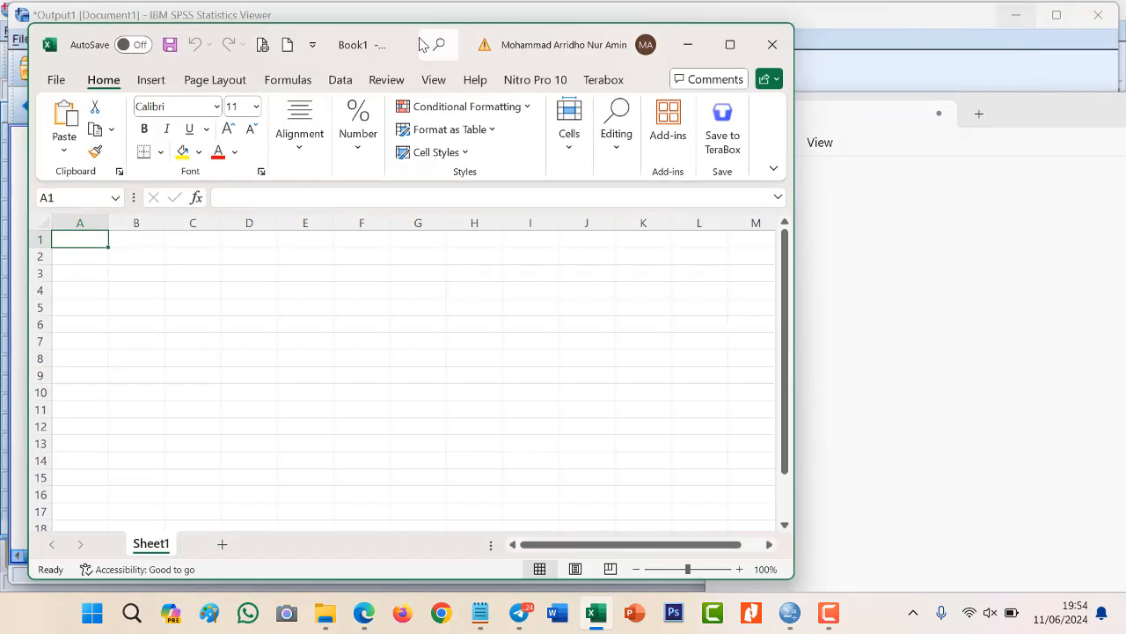
pyautogui.moveTo(433, 43); pyautogui.dragTo(1084, 73)
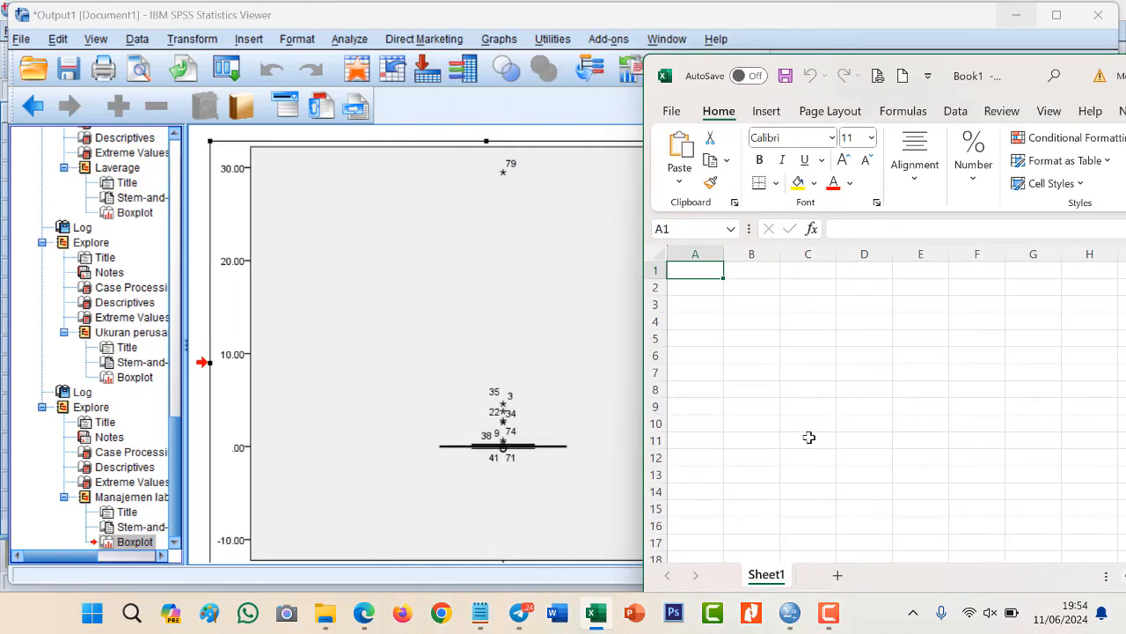
# Enter the Manajemen laba outlier case numbers 79, 35, 3, 22, 34, 9, 38, 74, 41 and 71 in cells A1 to A10
pyautogui.write('79')
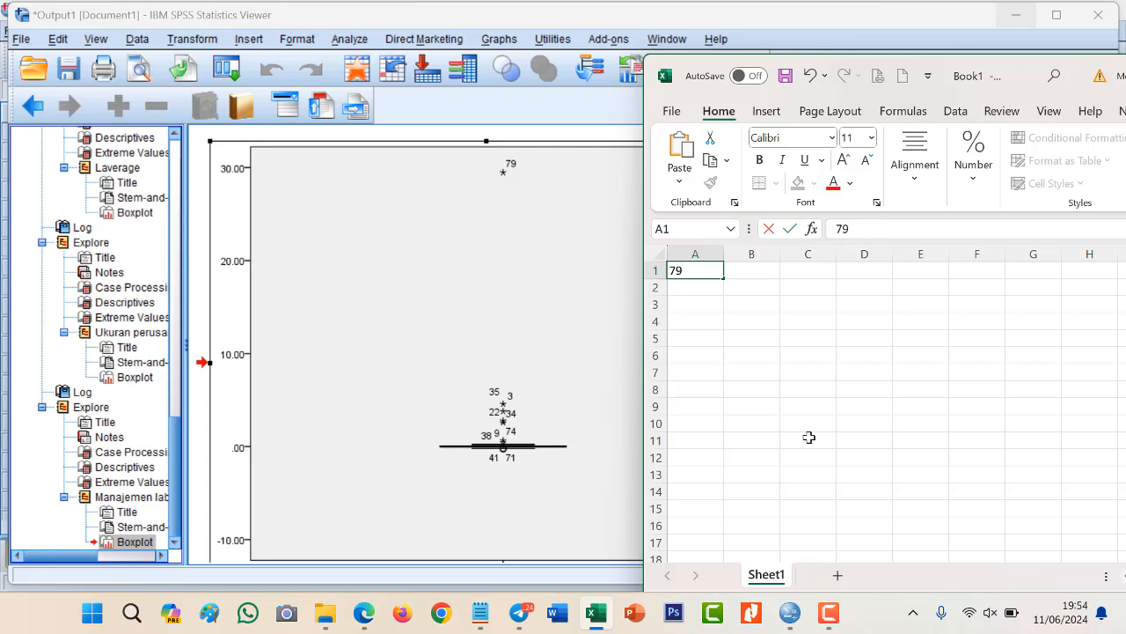
pyautogui.press('Return')
pyautogui.write('35')
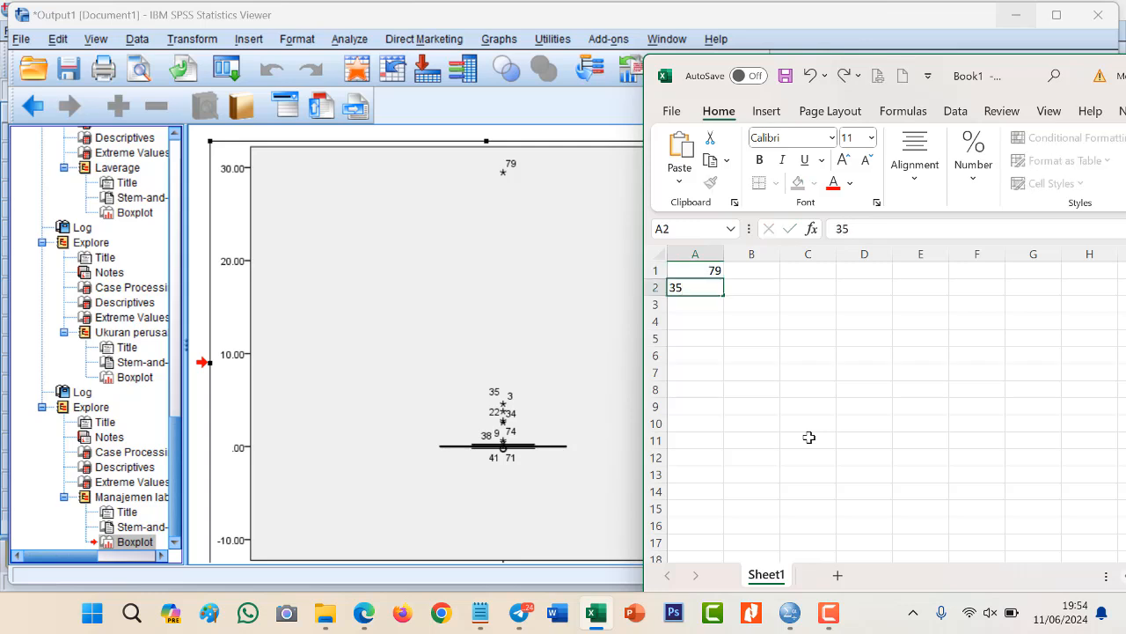
pyautogui.press('Return')
pyautogui.write('3')
pyautogui.press('Return')
pyautogui.write('22')
pyautogui.press('Return')
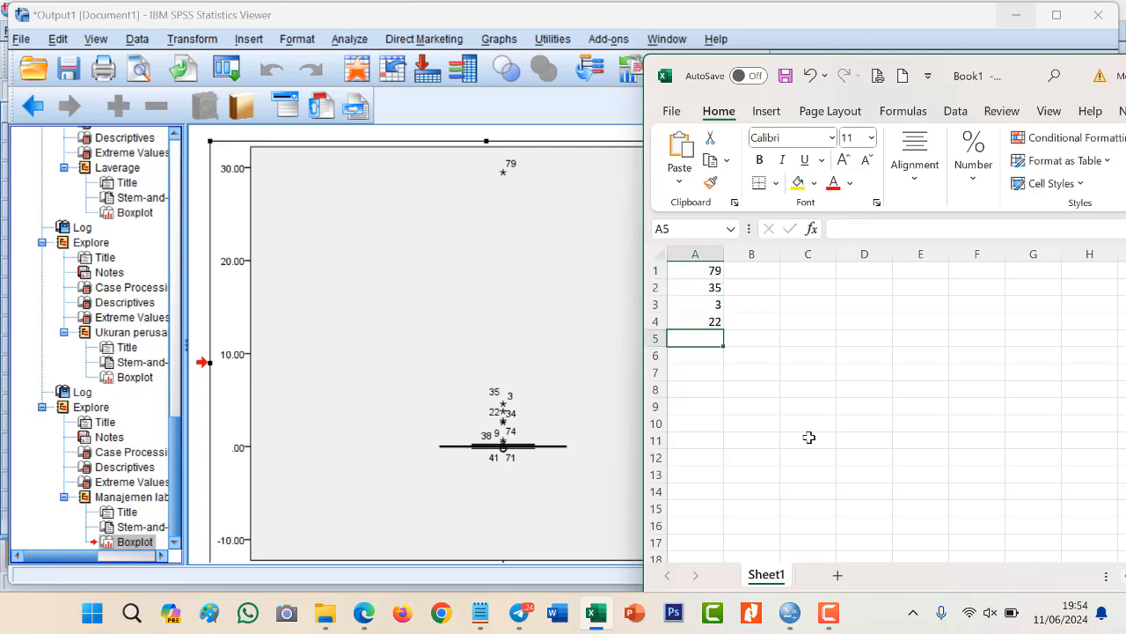
pyautogui.write('34')
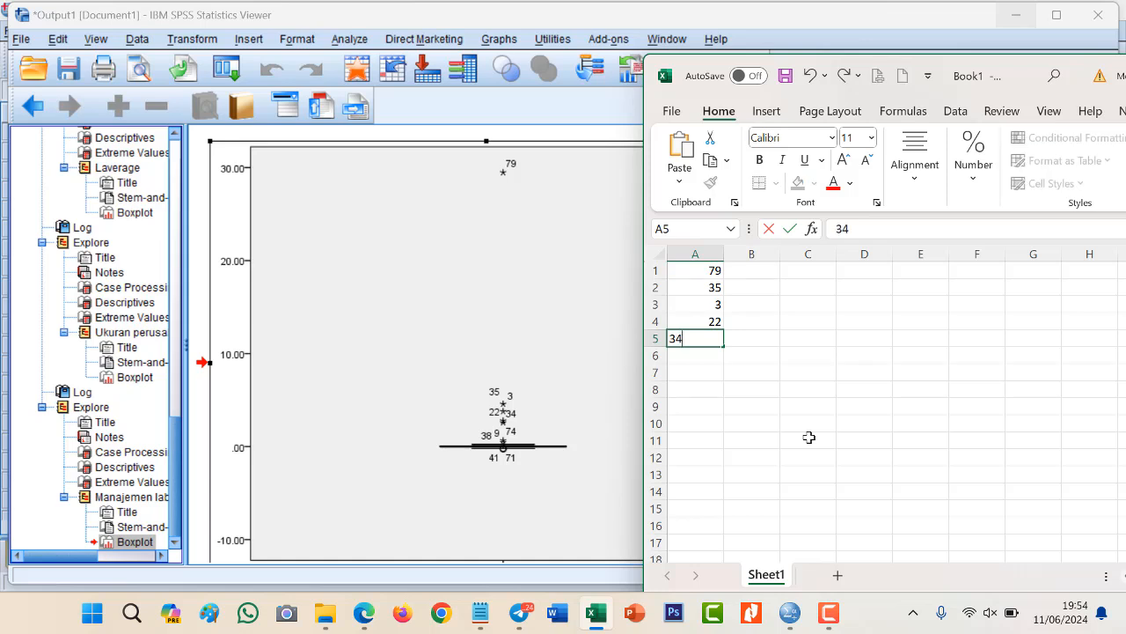
pyautogui.press('Return')
pyautogui.write('9')
pyautogui.press('Return')
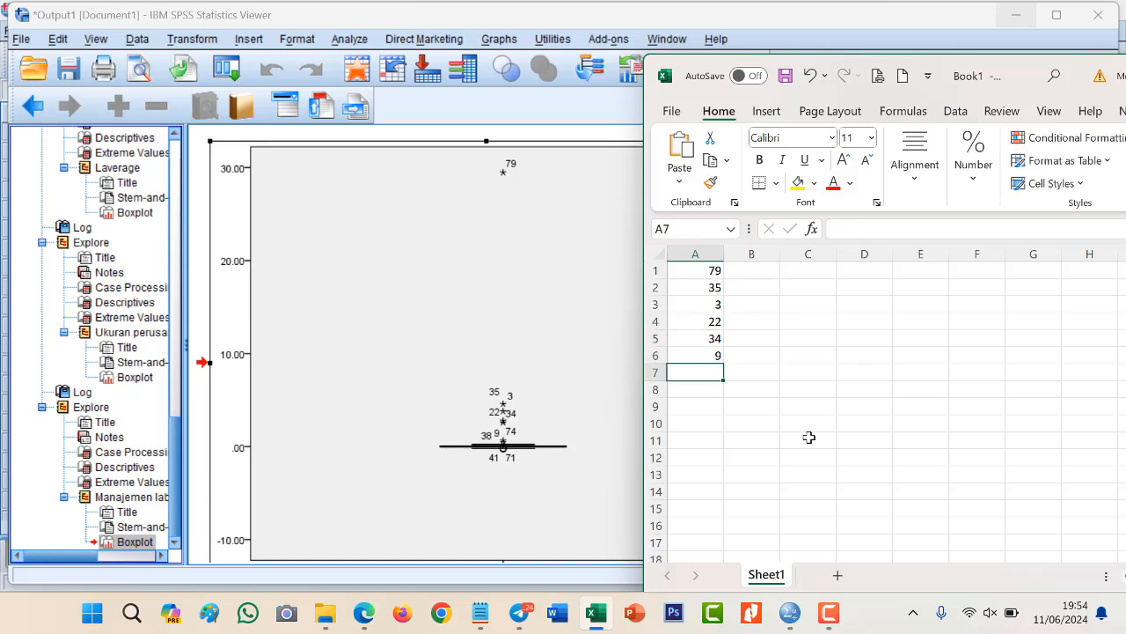
pyautogui.write('38')
pyautogui.press('Return')
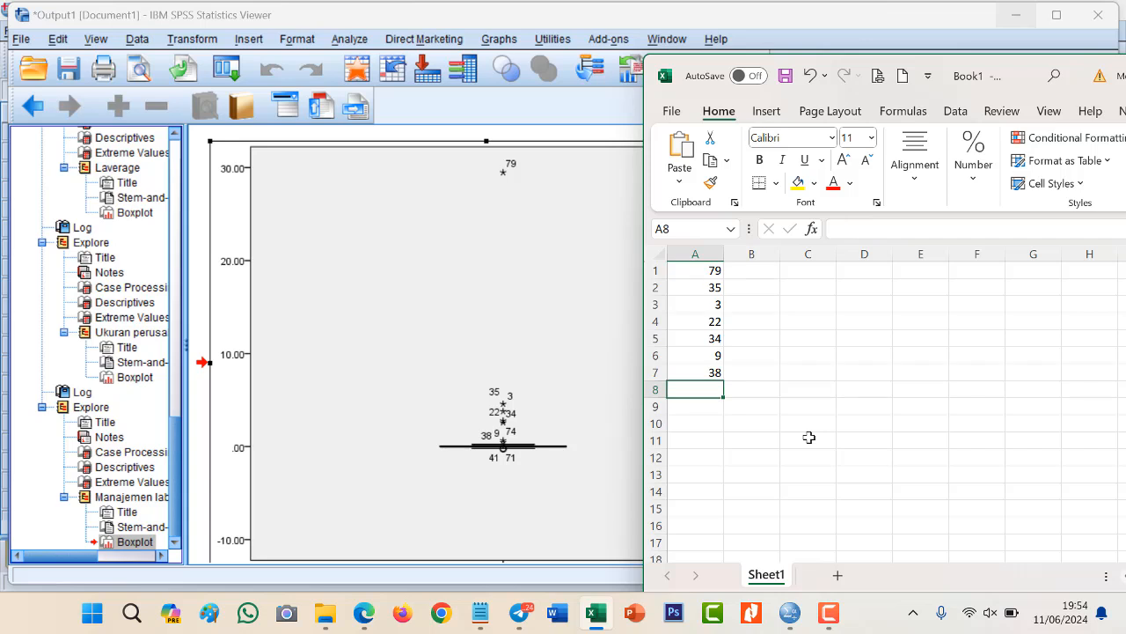
pyautogui.write('74')
pyautogui.press('Return')
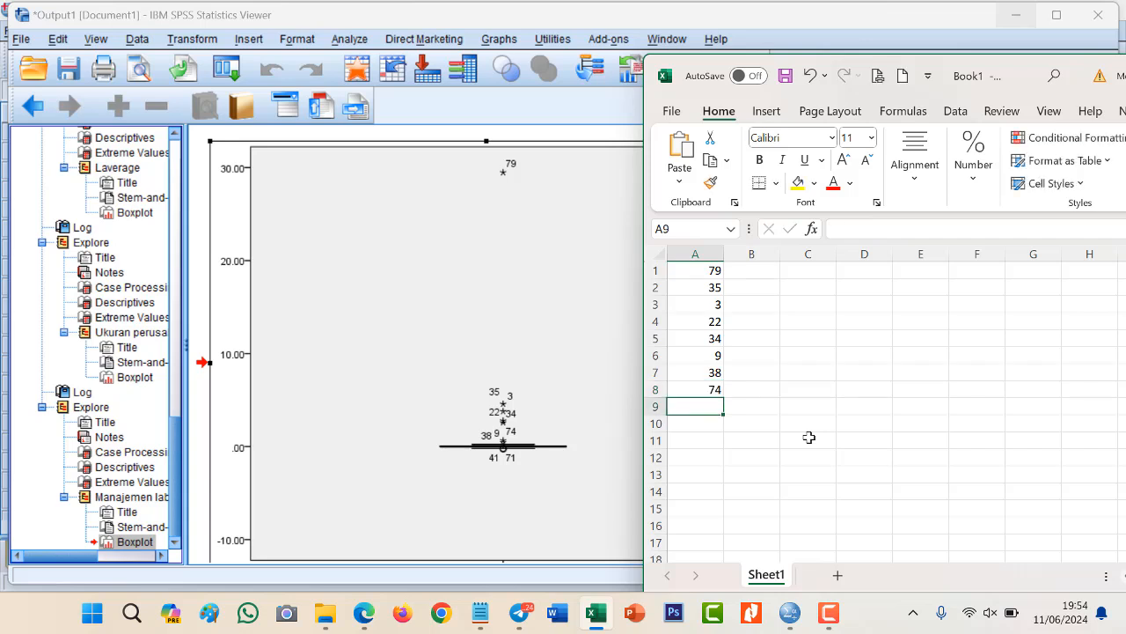
pyautogui.write('41')
pyautogui.press('Return')
pyautogui.write('7')
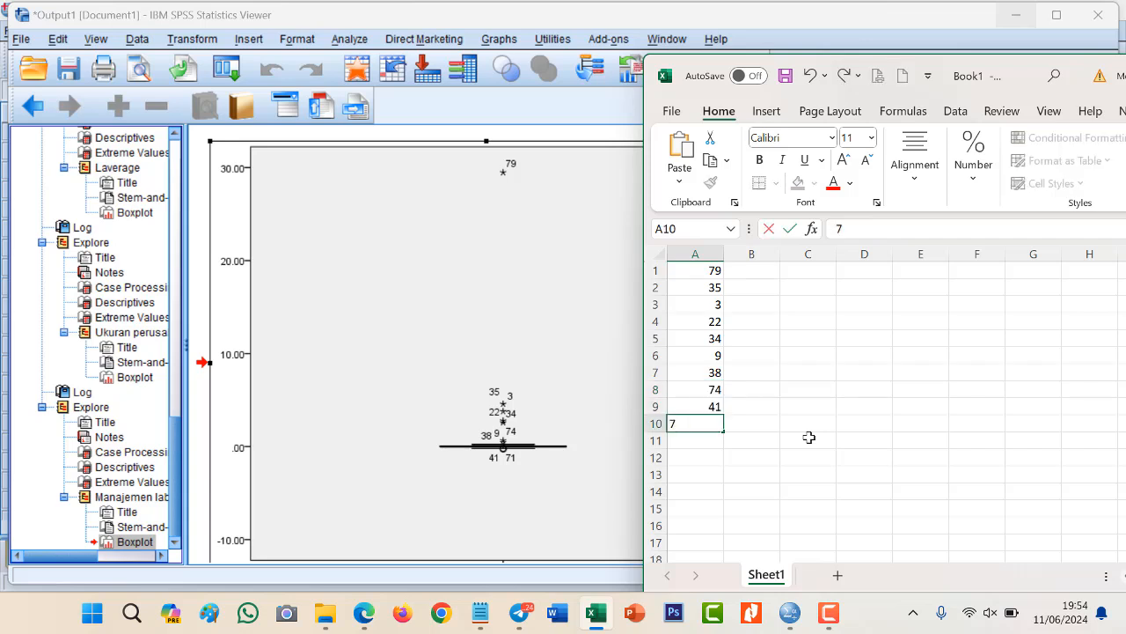
pyautogui.write('1')
pyautogui.press('Return')
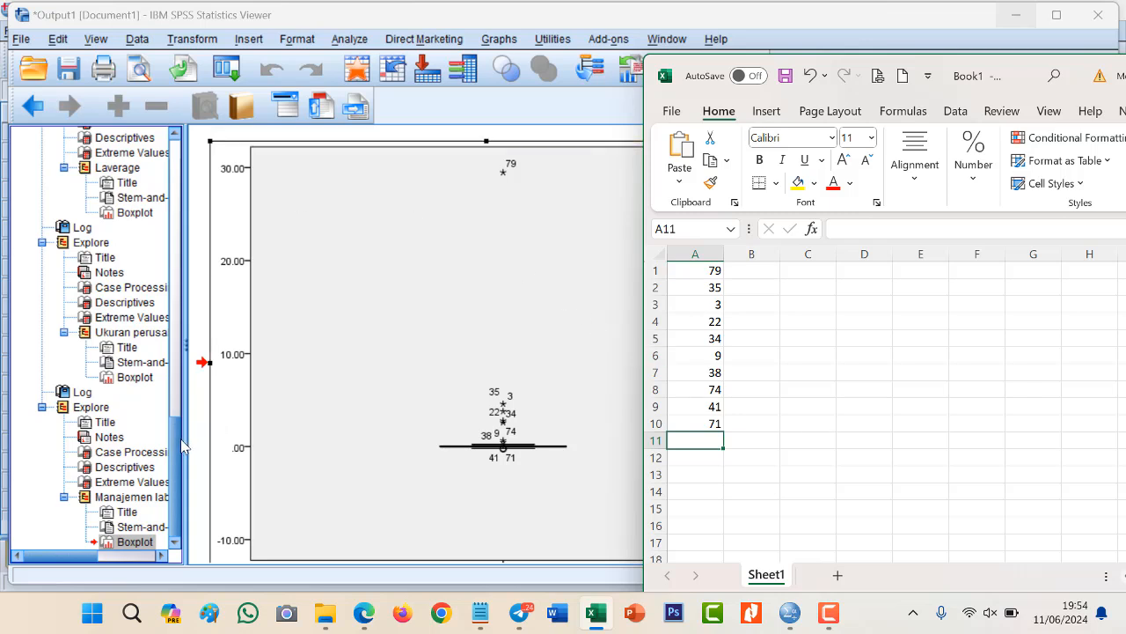
# Show the Ukuran perusahaan boxplot in SPSS and enter its outlier case 79 in cell A11 of the Excel list
pyautogui.click(132, 379)
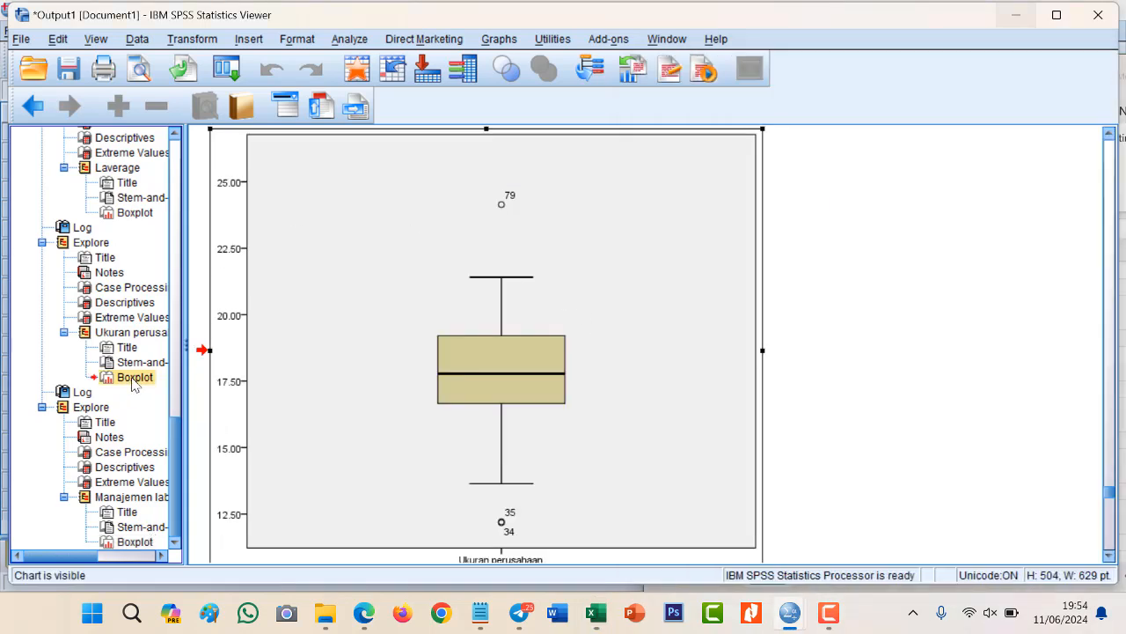
pyautogui.click(595, 616)
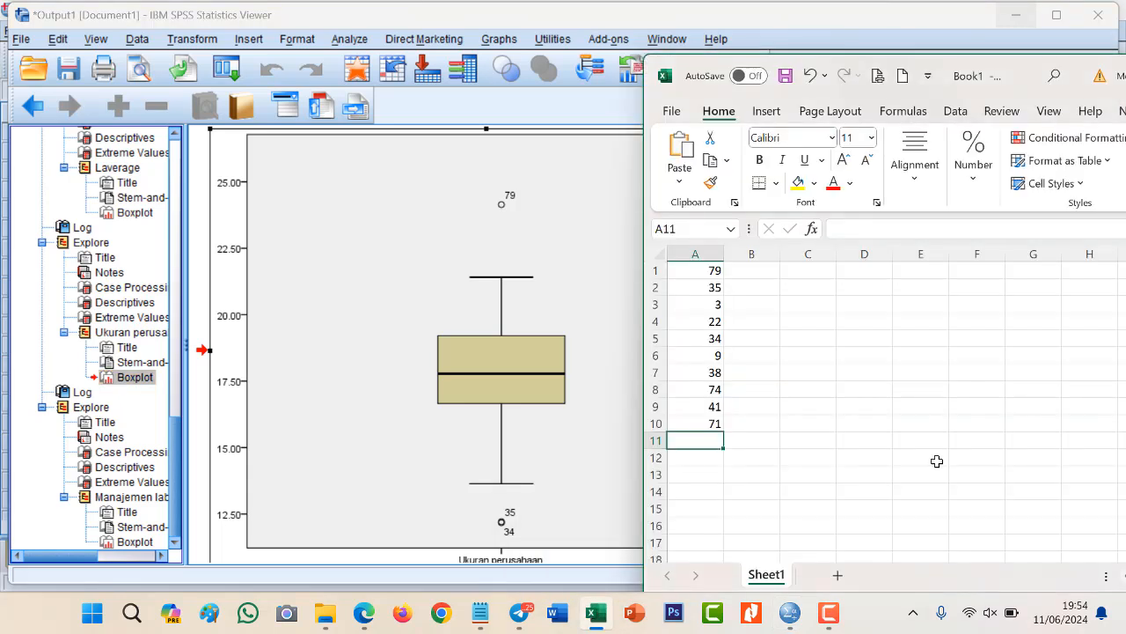
pyautogui.write('79')
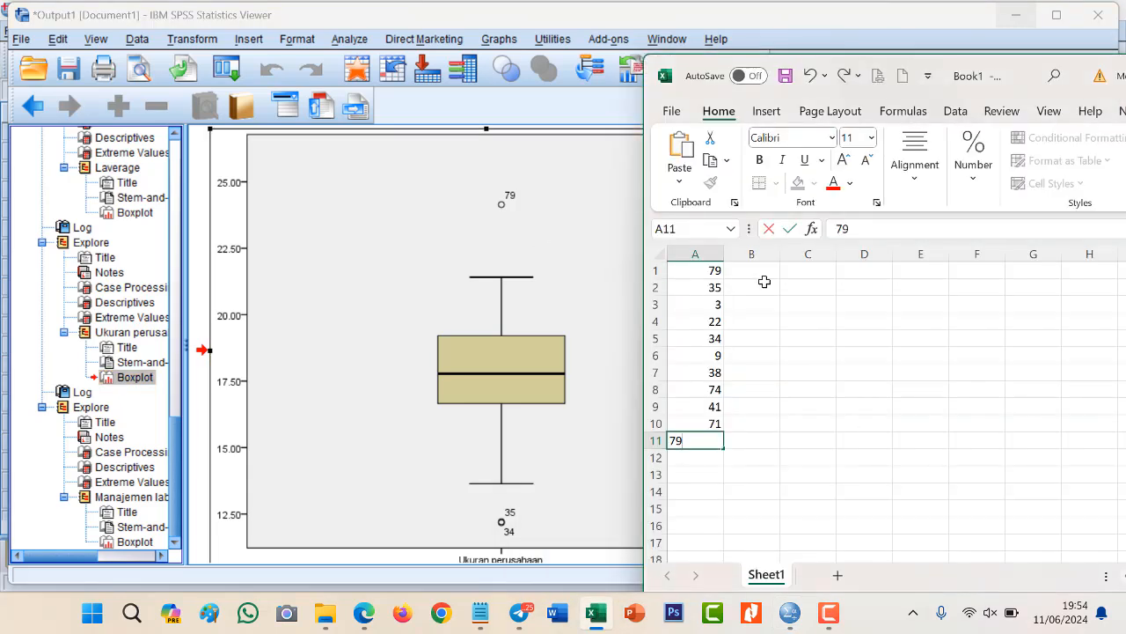
# Show the Laverage boxplot in SPSS and enter its outlier cases 36 and 33 in cells A12 and A13 of the Excel list
pyautogui.click(137, 215)
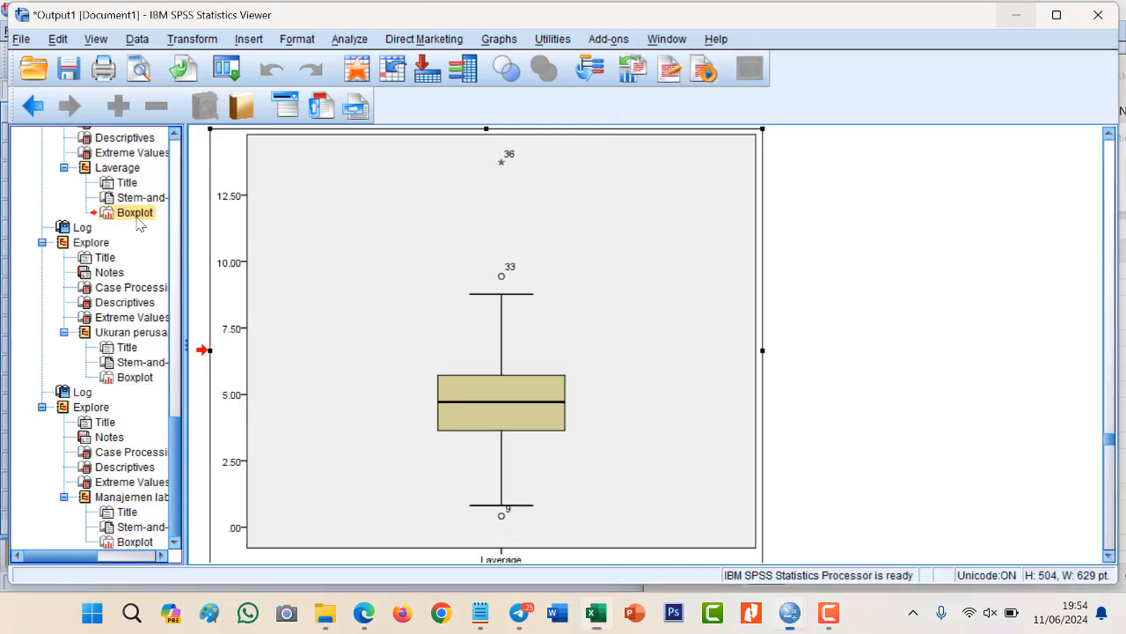
pyautogui.click(597, 614)
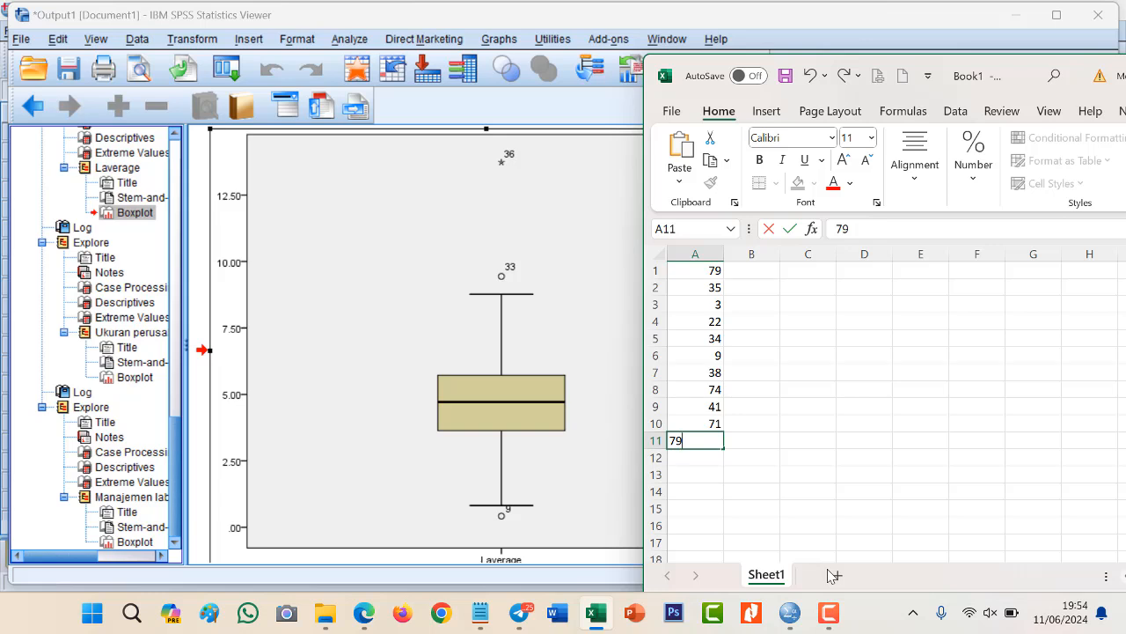
pyautogui.write('79')
pyautogui.press('Return')
pyautogui.write('36')
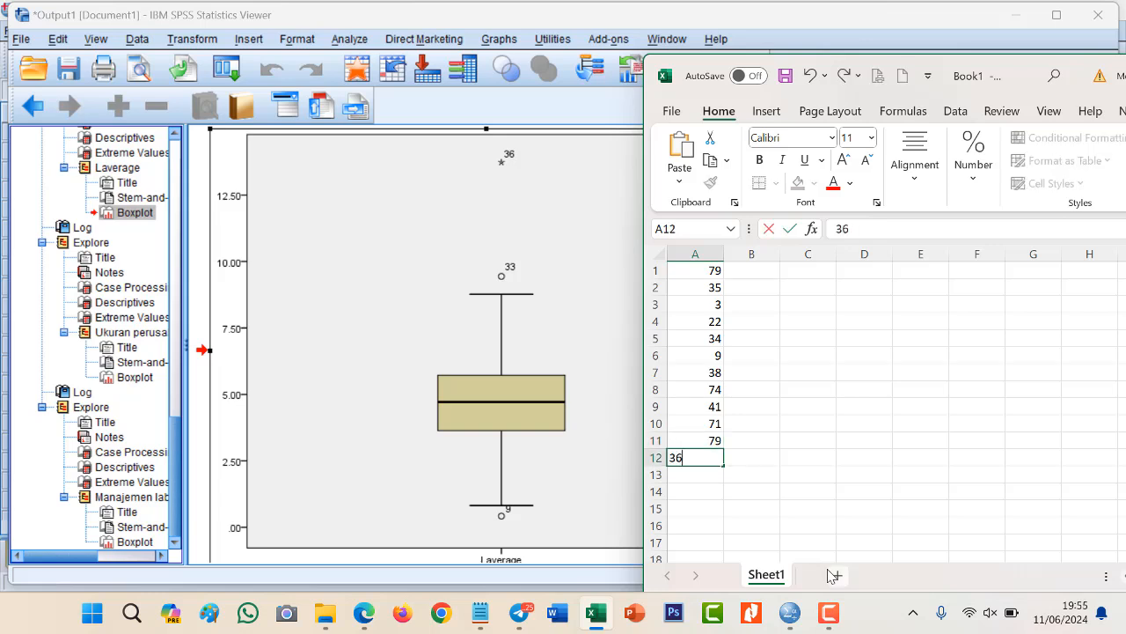
pyautogui.press('Return')
pyautogui.write('33')
pyautogui.press('Return')
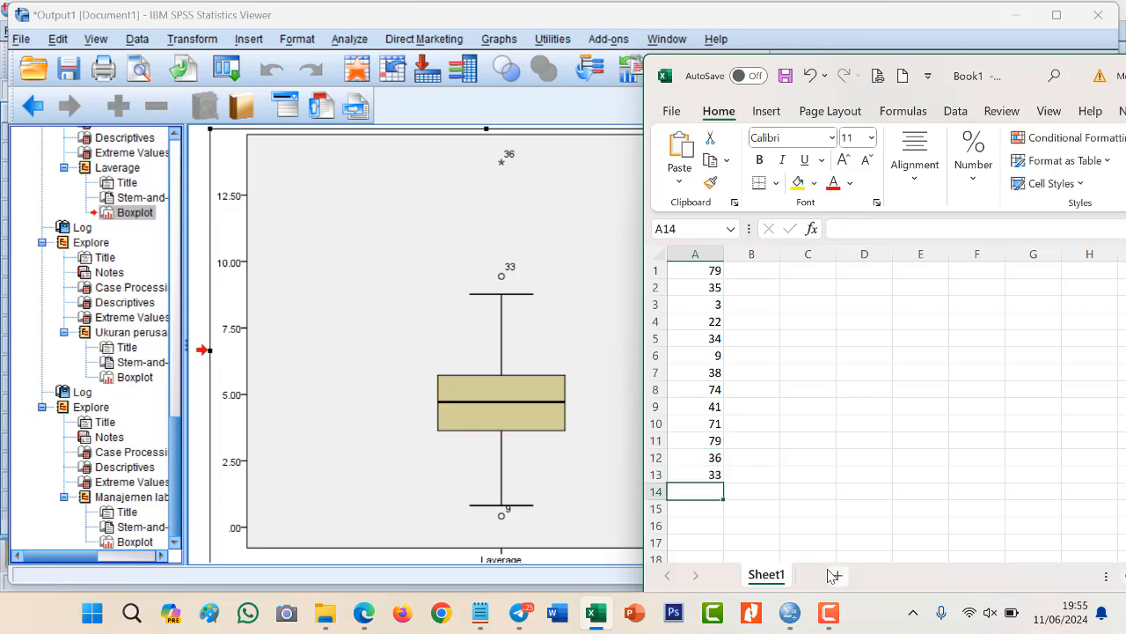
# Show the NPL boxplot in SPSS and enter its outlier case 79 in cell A14 of the Excel list
pyautogui.click(176, 451)
pyautogui.scroll(1, 176, 450)
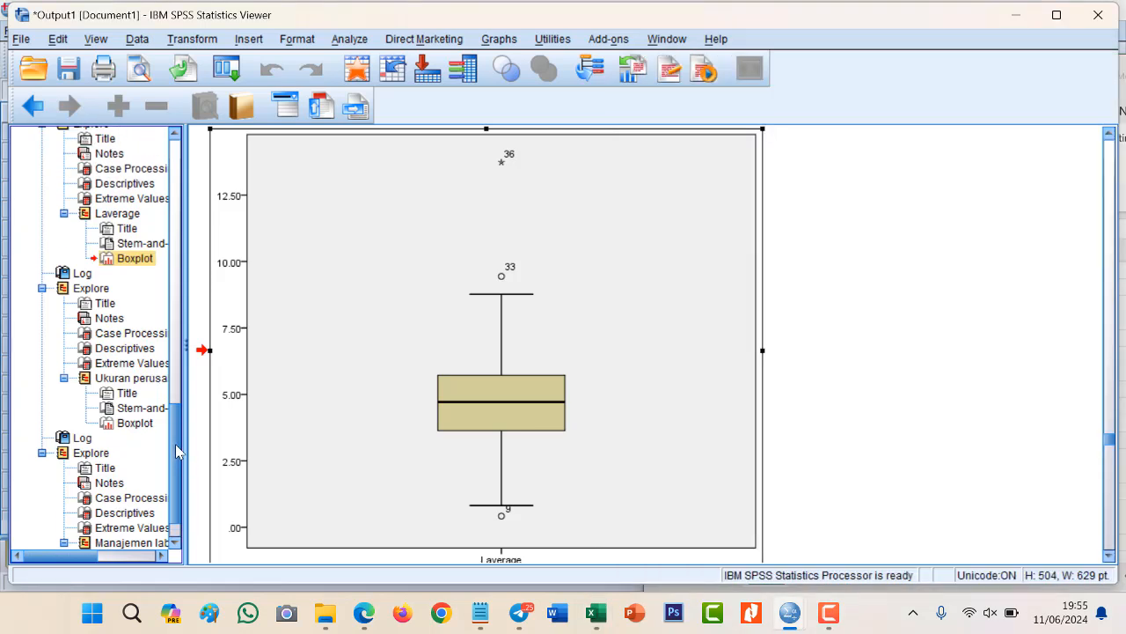
pyautogui.scroll(3, 176, 450)
pyautogui.click(132, 244)
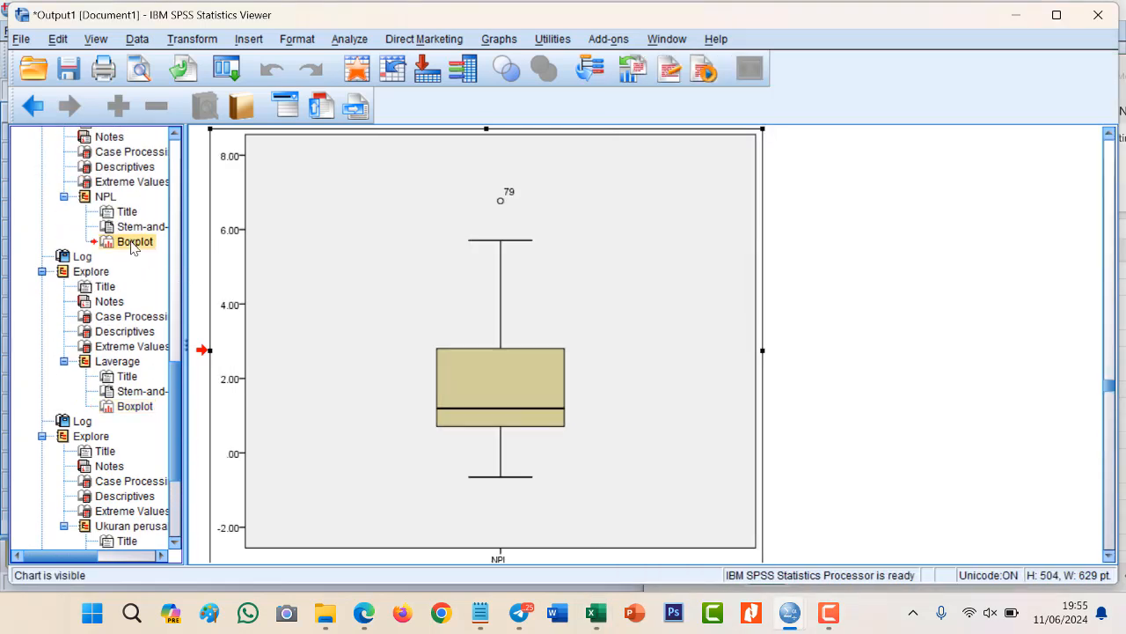
pyautogui.click(596, 616)
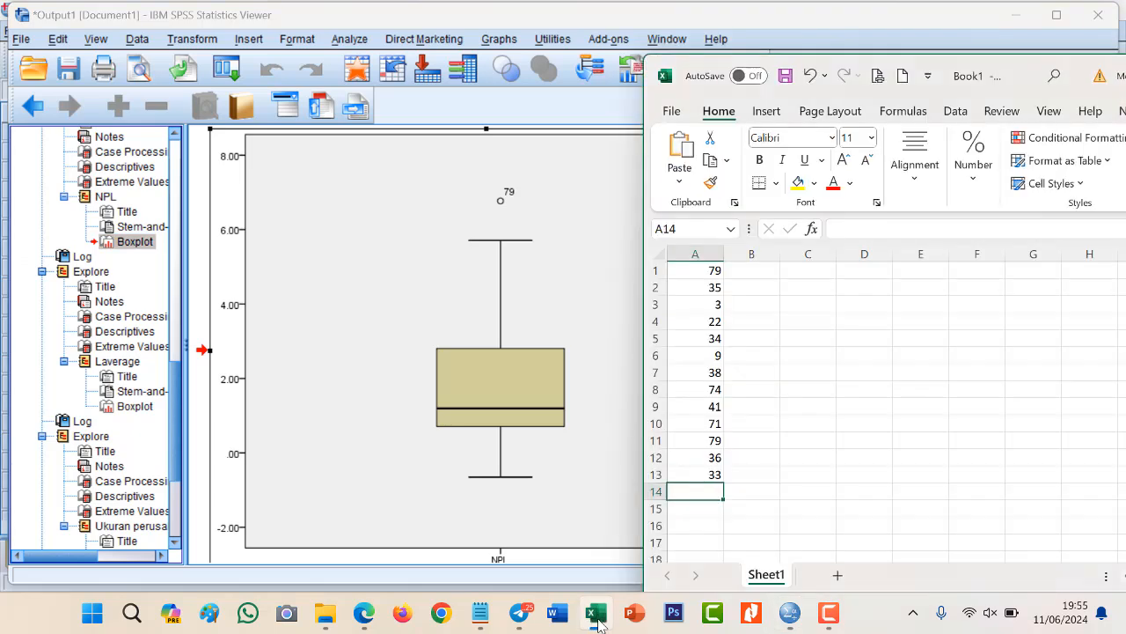
pyautogui.write('79')
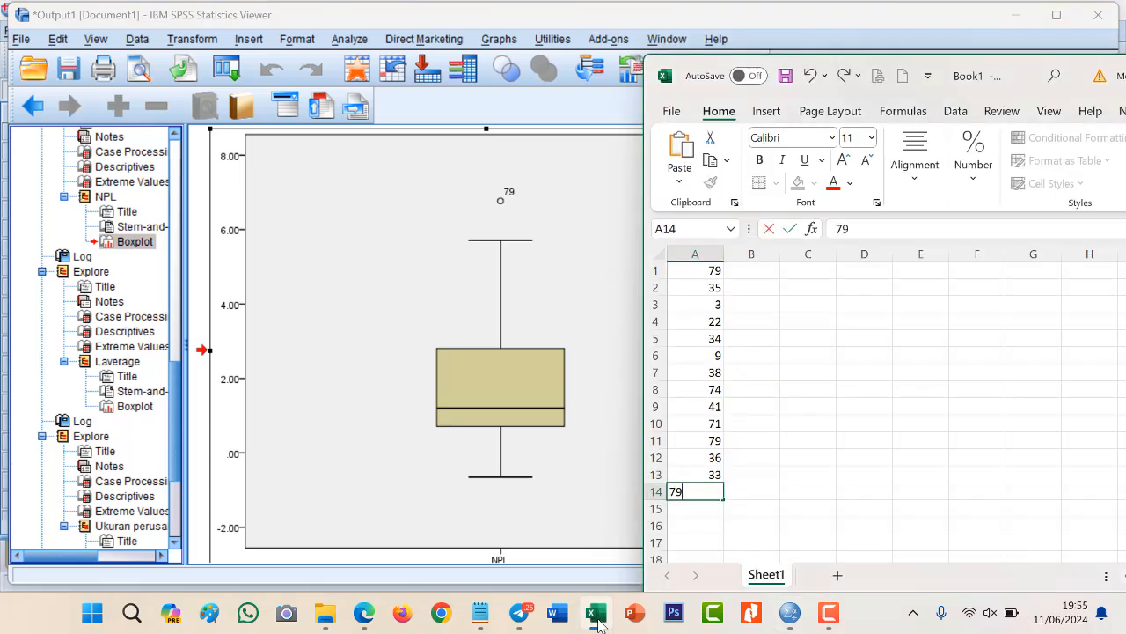
pyautogui.press('Return')
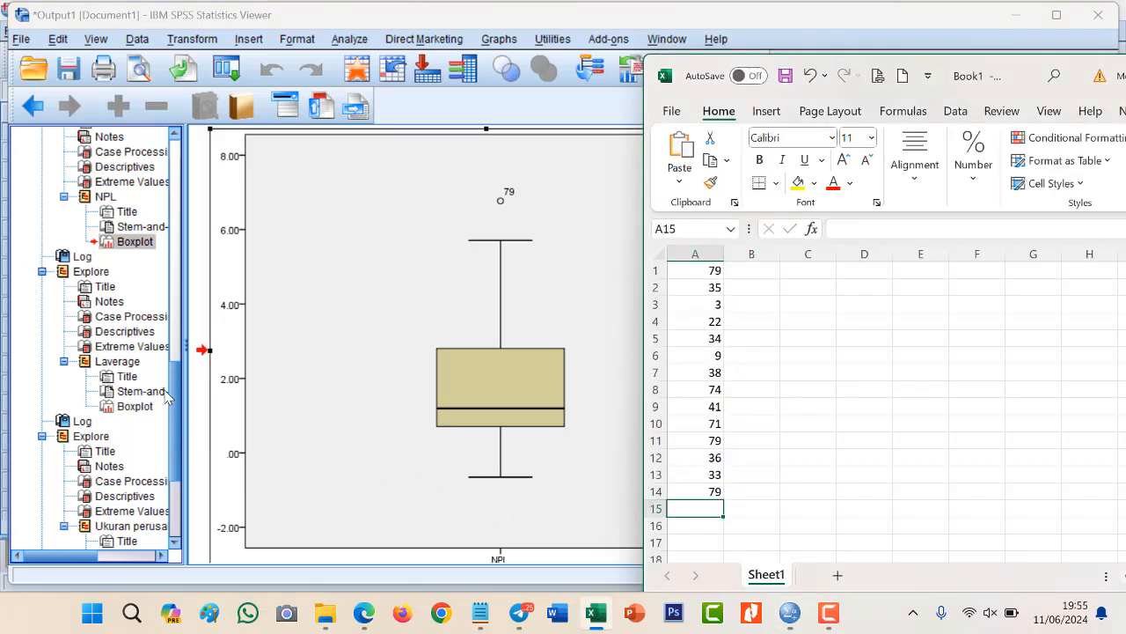
# Show the GCG boxplot in SPSS and enter its outlier case 80 in cell A15 of the Excel list
pyautogui.moveTo(176, 400); pyautogui.dragTo(178, 338)
pyautogui.click(136, 318)
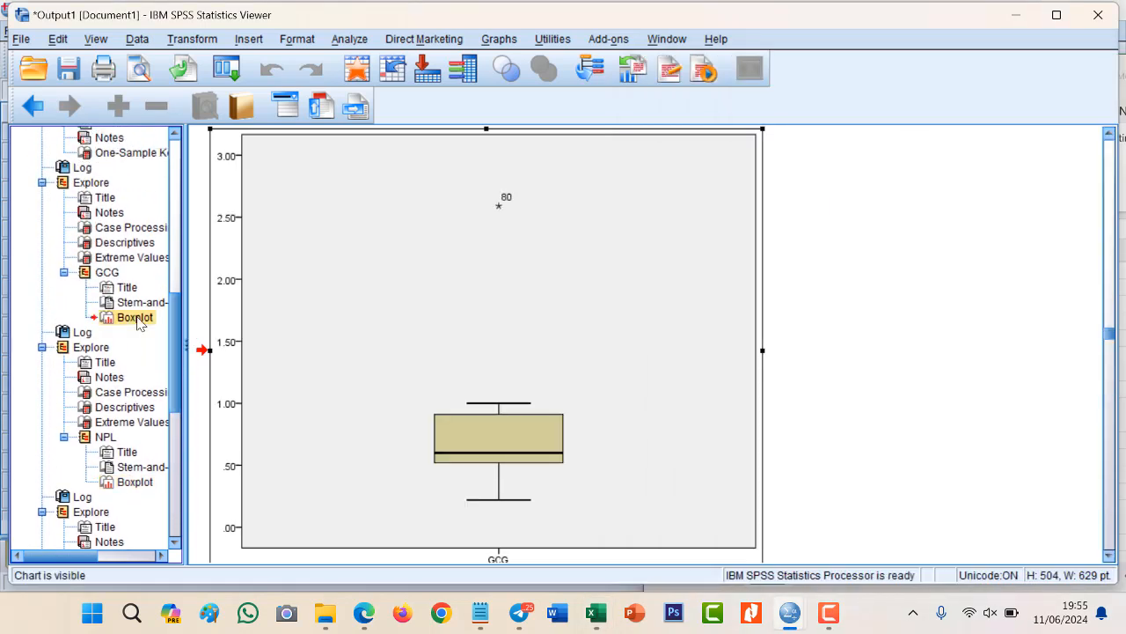
pyautogui.click(596, 614)
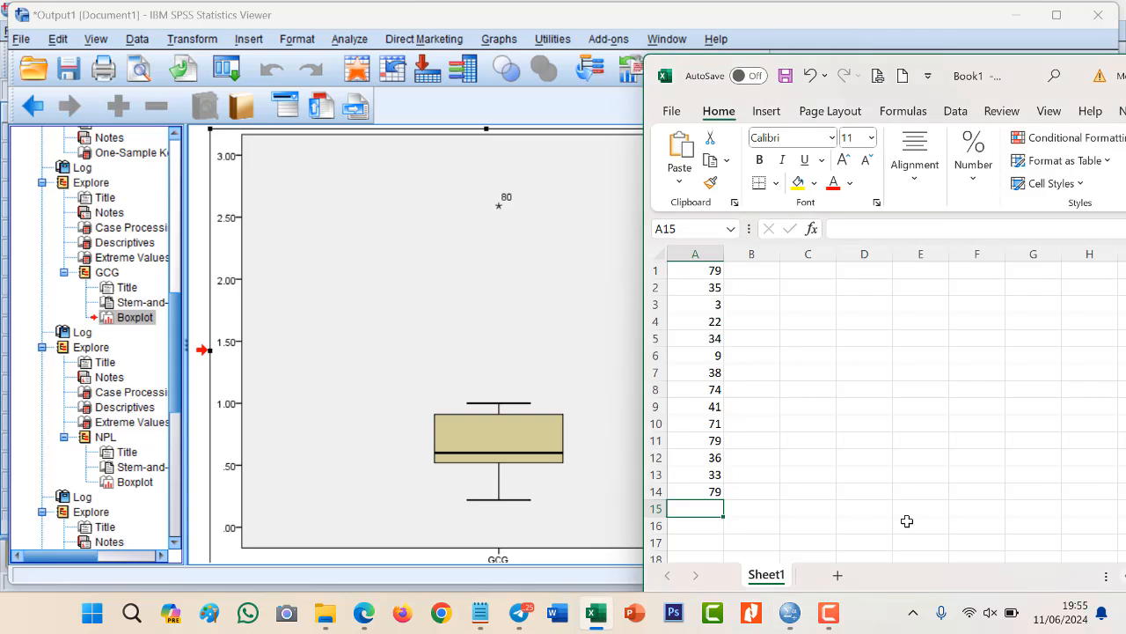
pyautogui.write('80')
pyautogui.hotkey('ctrl', 'Return')
# Maximize the Excel workbook and sort the outlier case numbers in A1:A15 from smallest to largest
pyautogui.hotkey('shift', 'Up')
pyautogui.hotkey('shift', 'Up')
pyautogui.hotkey('shift', 'Up')
pyautogui.hotkey('shift', 'Up')
pyautogui.hotkey('shift', 'Up')
pyautogui.hotkey('shift', 'Up')
pyautogui.hotkey('shift', 'Up')
pyautogui.hotkey('shift', 'Up')
pyautogui.hotkey('shift', 'Up')
pyautogui.hotkey('shift', 'Up')
pyautogui.hotkey('shift', 'Up')
pyautogui.hotkey('shift', 'Up')
pyautogui.hotkey('shift', 'Up')
pyautogui.hotkey('shift', 'Up')
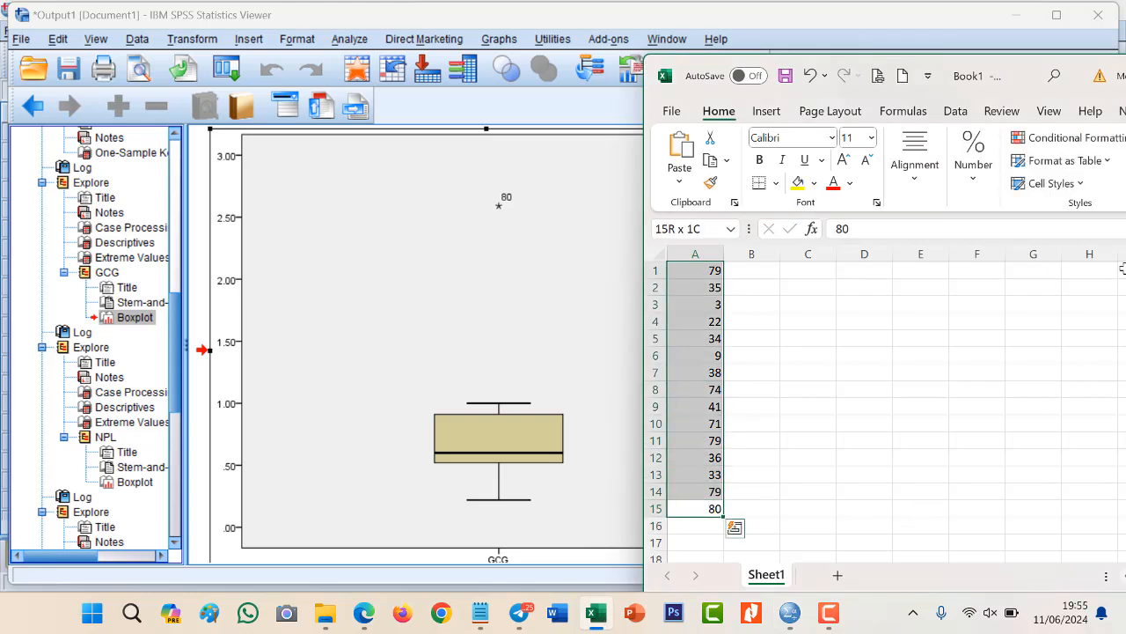
pyautogui.moveTo(972, 69); pyautogui.dragTo(595, 66)
pyautogui.click(972, 70)
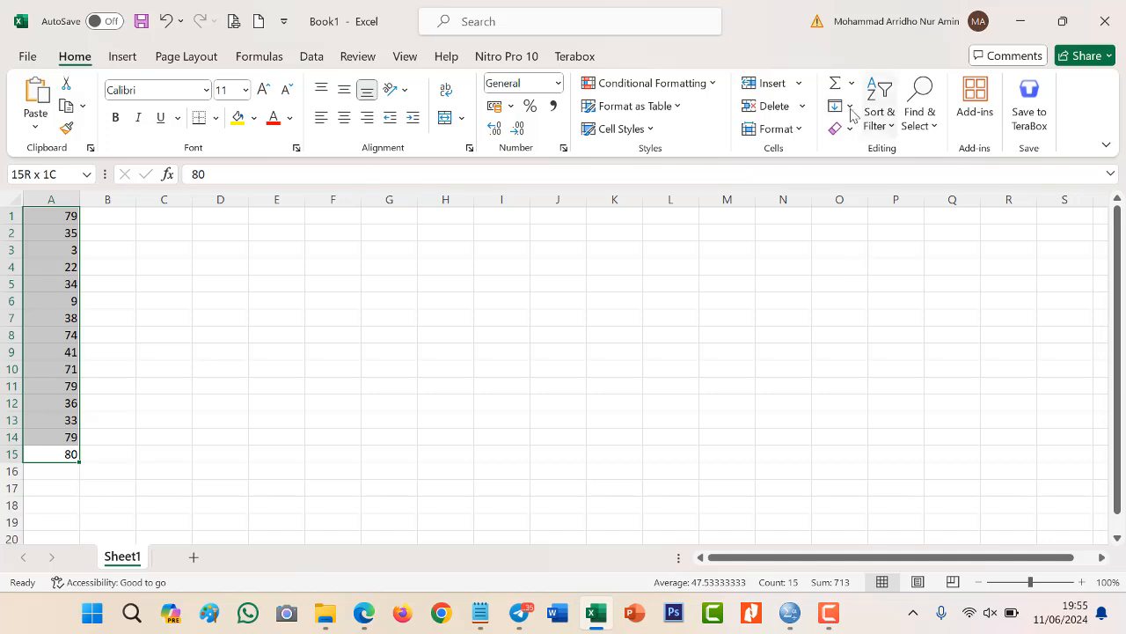
pyautogui.click(893, 127)
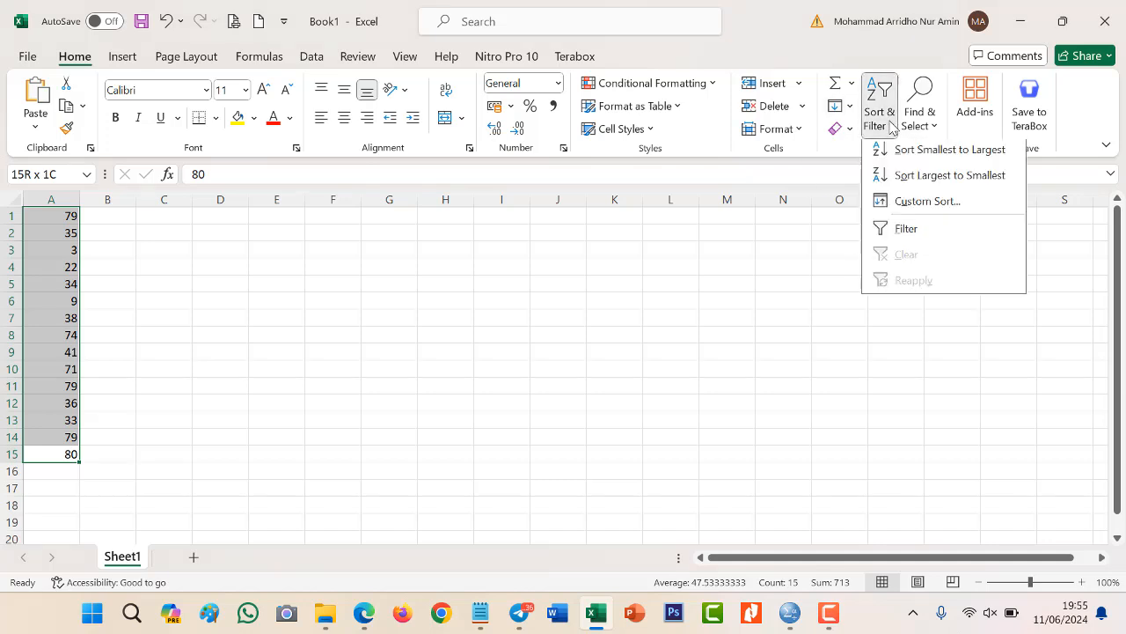
pyautogui.click(924, 157)
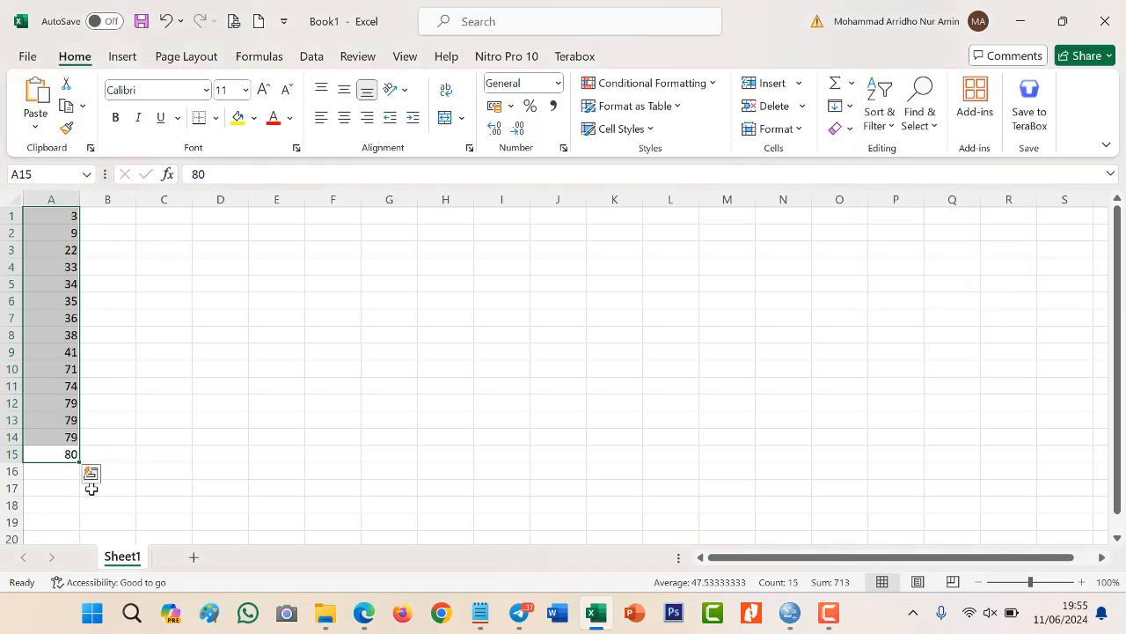
# Switch to the SPSS Data Editor and arrange its window beside the sorted Excel list so both are readable
pyautogui.click(1063, 21)
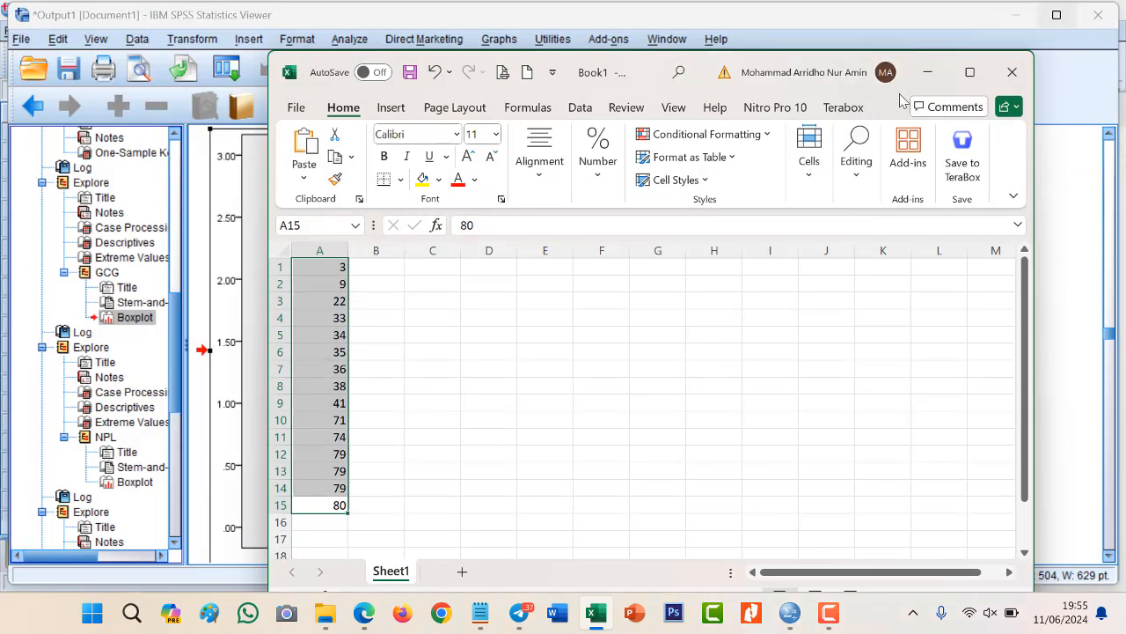
pyautogui.moveTo(649, 68); pyautogui.dragTo(1012, 62)
pyautogui.moveTo(790, 613)
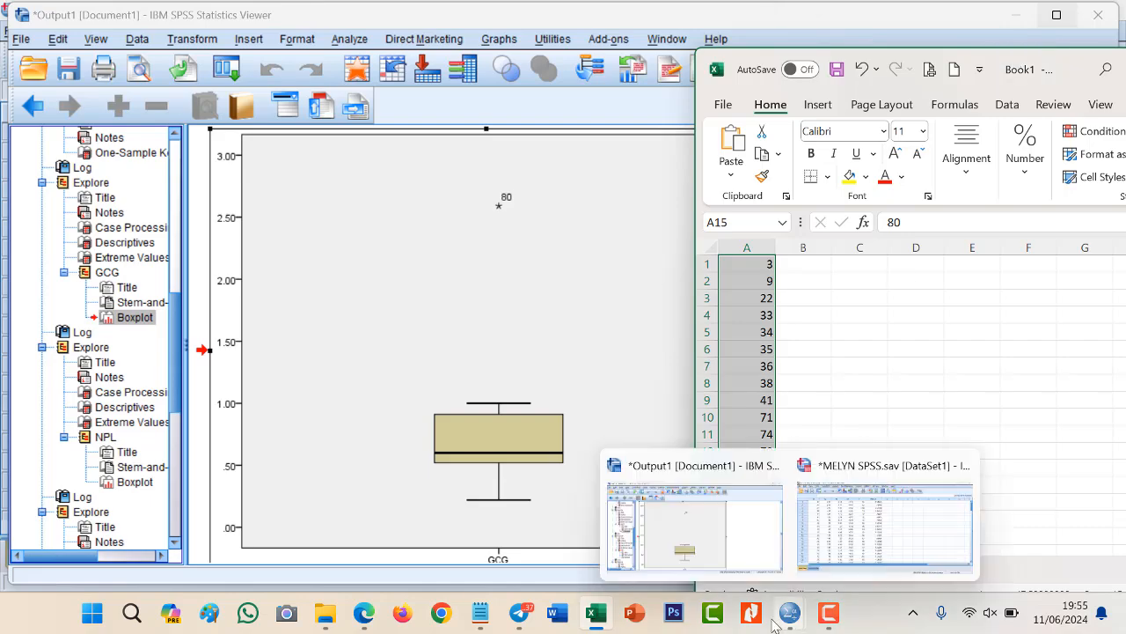
pyautogui.click(897, 531)
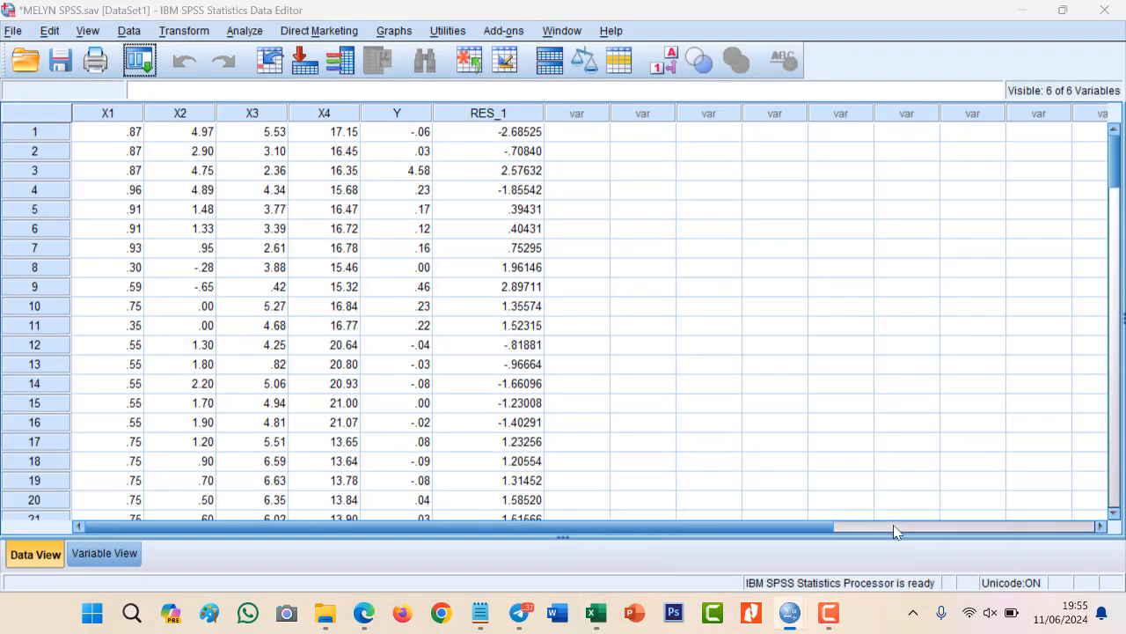
pyautogui.click(1063, 10)
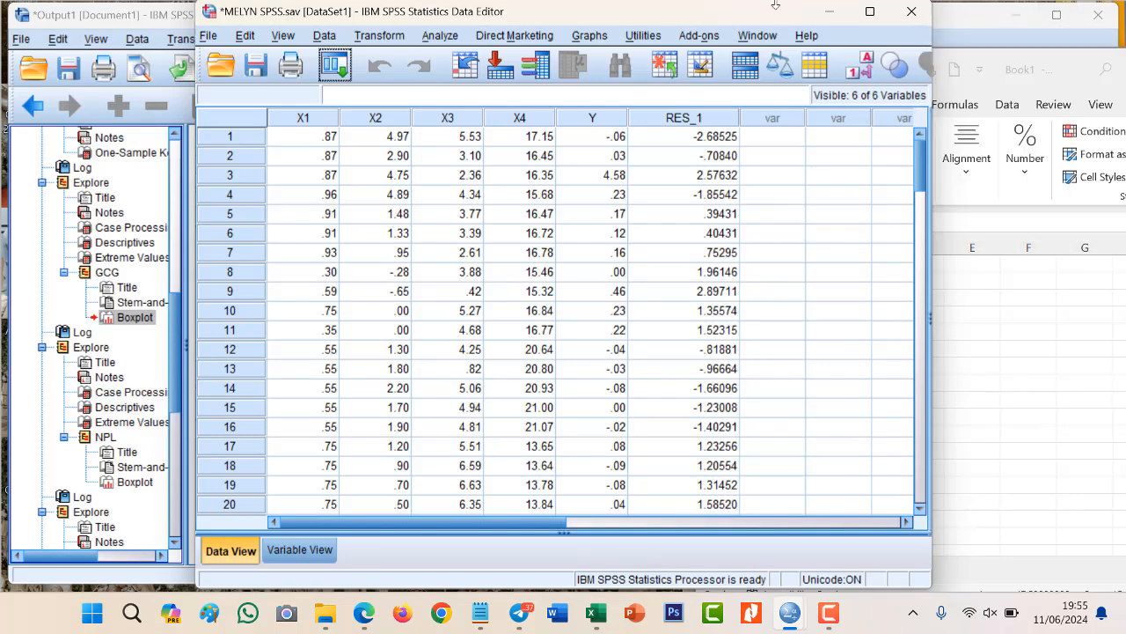
pyautogui.moveTo(764, 16); pyautogui.dragTo(571, 49)
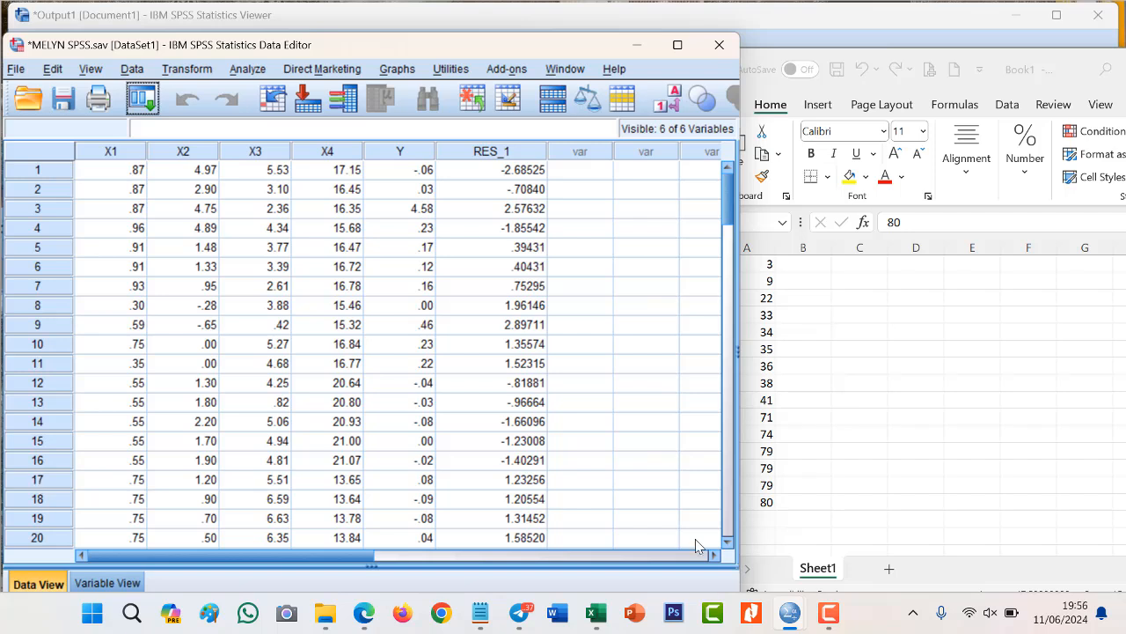
# Delete the outlier cases 3, 9, 22, 33 to 36, 38, 41, 71, 74, 79 and 80 from the dataset in one operation
pyautogui.click(51, 209)
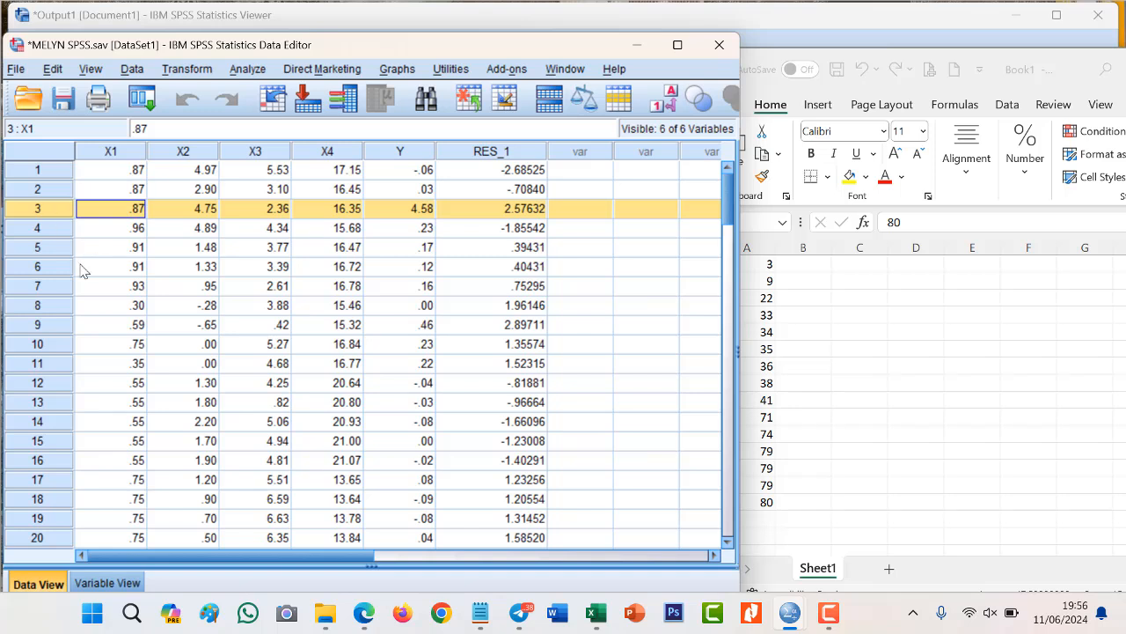
pyautogui.keyDown('ctrl'); pyautogui.click(50, 326); pyautogui.keyUp('ctrl')
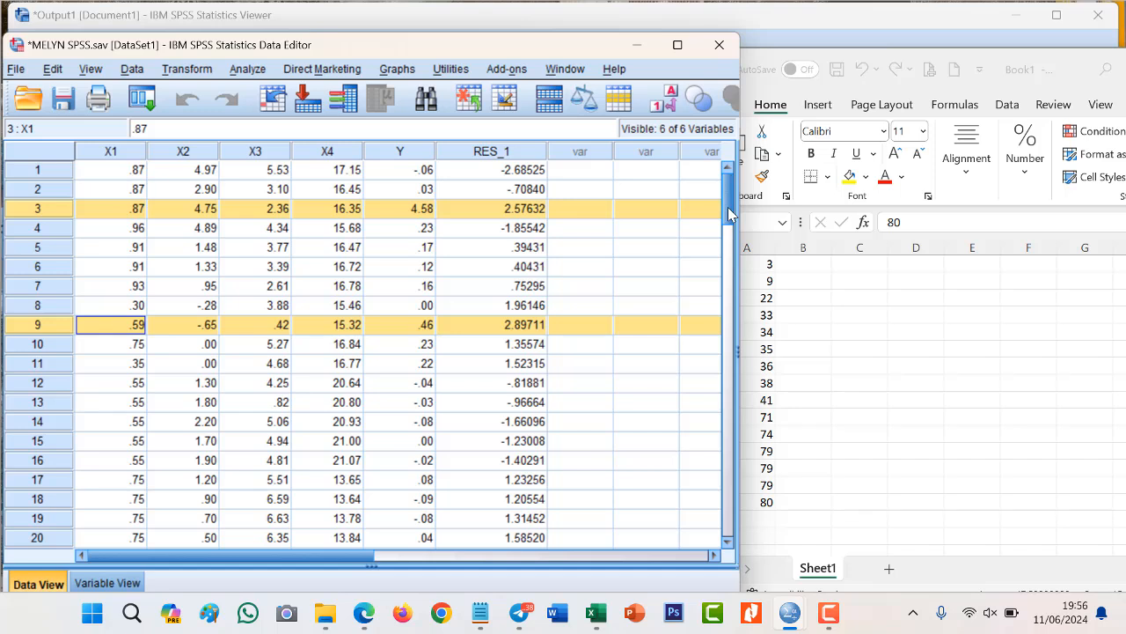
pyautogui.scroll(-3, 729, 214)
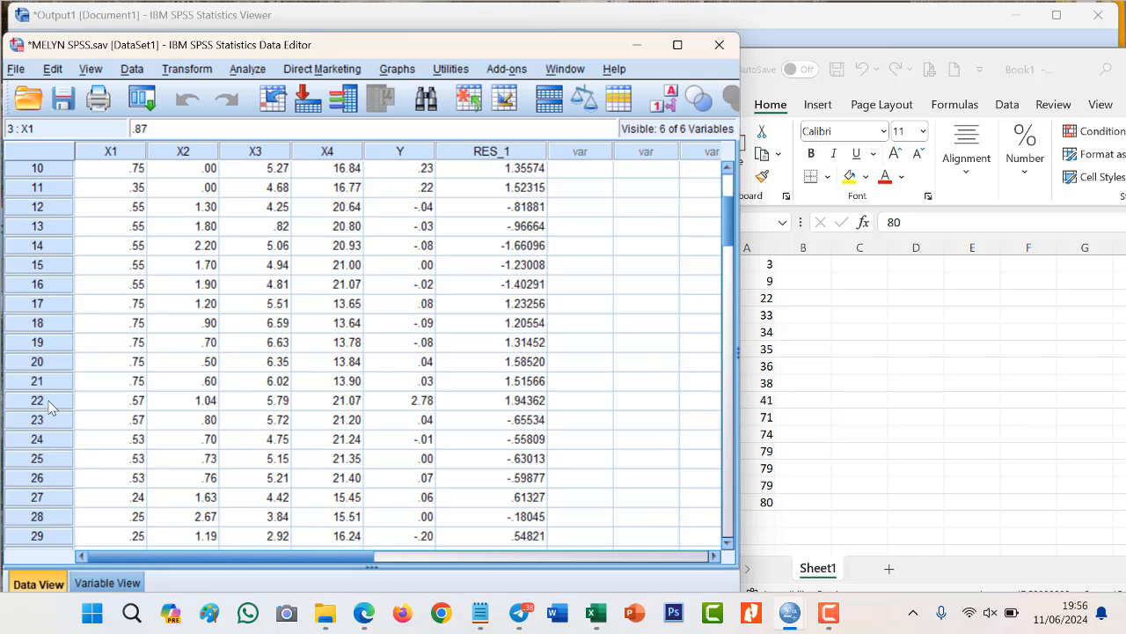
pyautogui.keyDown('ctrl'); pyautogui.click(49, 403); pyautogui.keyUp('ctrl')
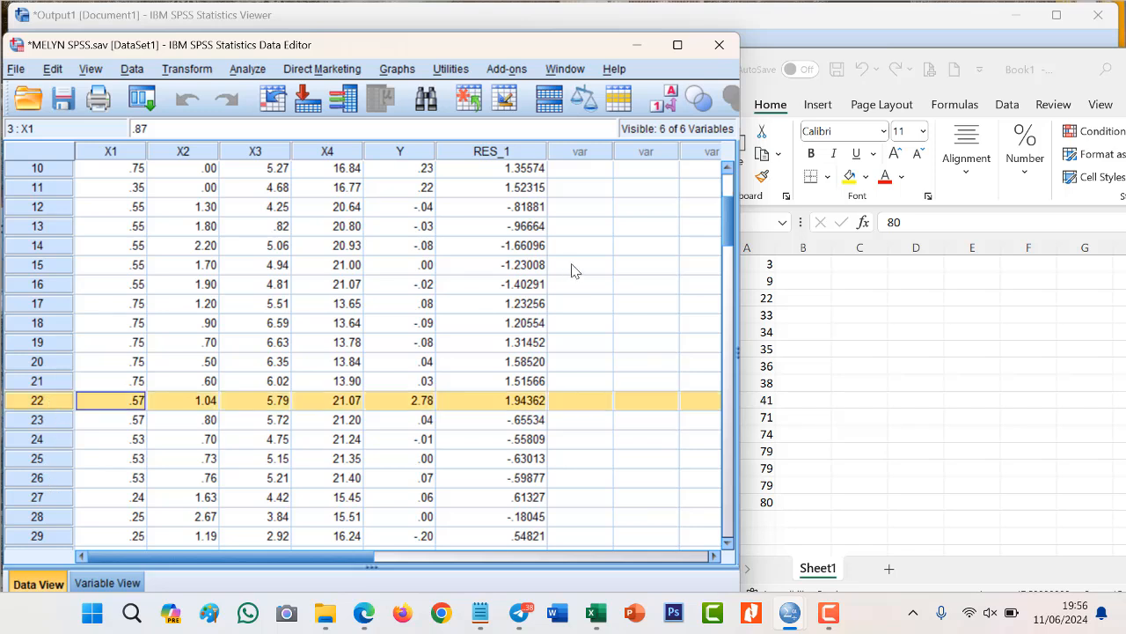
pyautogui.moveTo(728, 211); pyautogui.dragTo(729, 261)
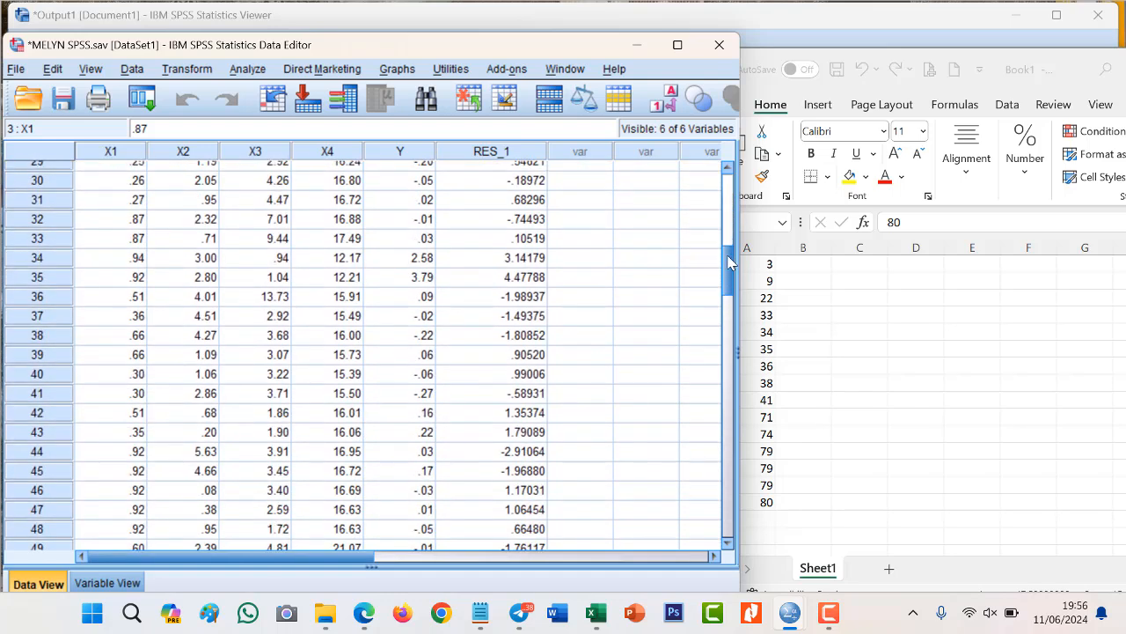
pyautogui.click(39, 243)
pyautogui.moveTo(39, 259); pyautogui.dragTo(49, 305)
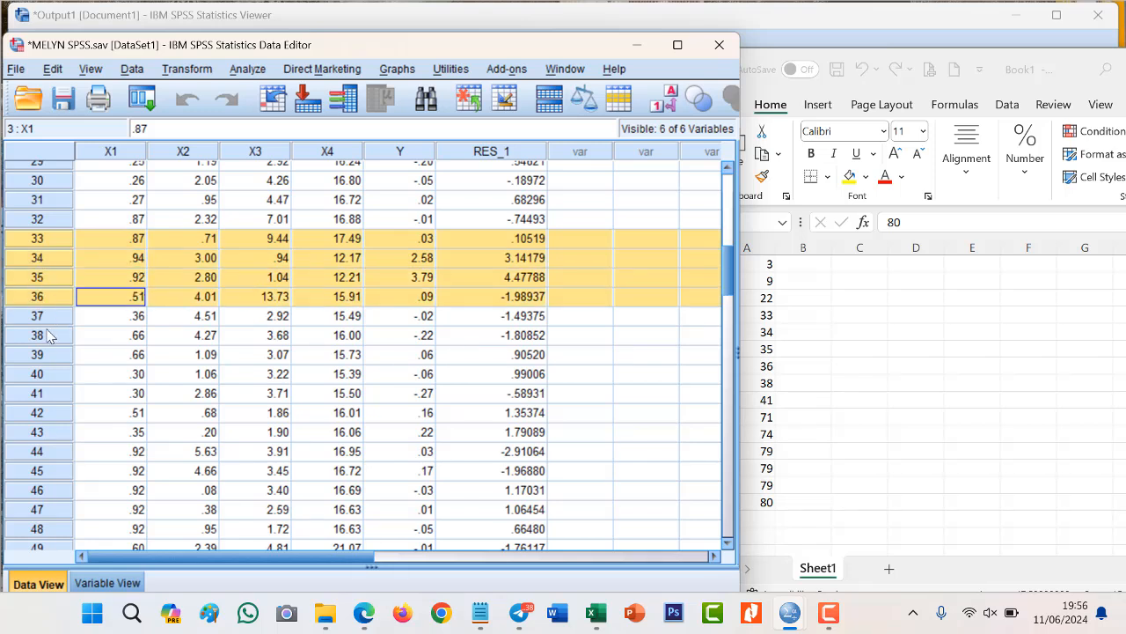
pyautogui.keyDown('ctrl'); pyautogui.click(50, 335); pyautogui.keyUp('ctrl')
pyautogui.keyDown('ctrl'); pyautogui.click(53, 400); pyautogui.keyUp('ctrl')
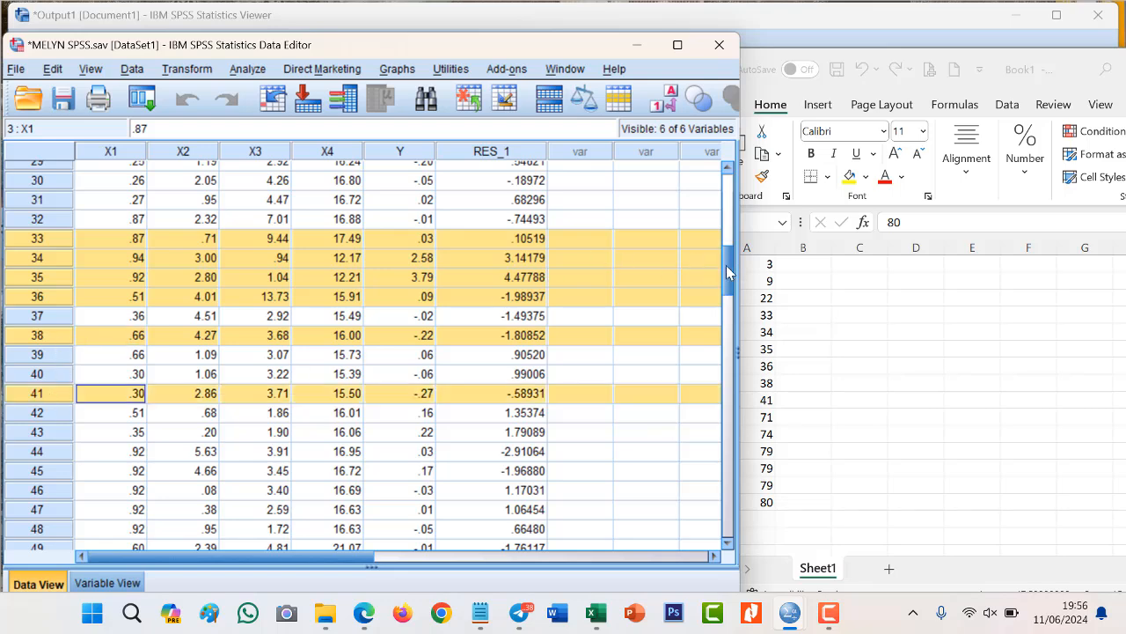
pyautogui.moveTo(726, 265); pyautogui.dragTo(718, 368)
pyautogui.click(51, 240)
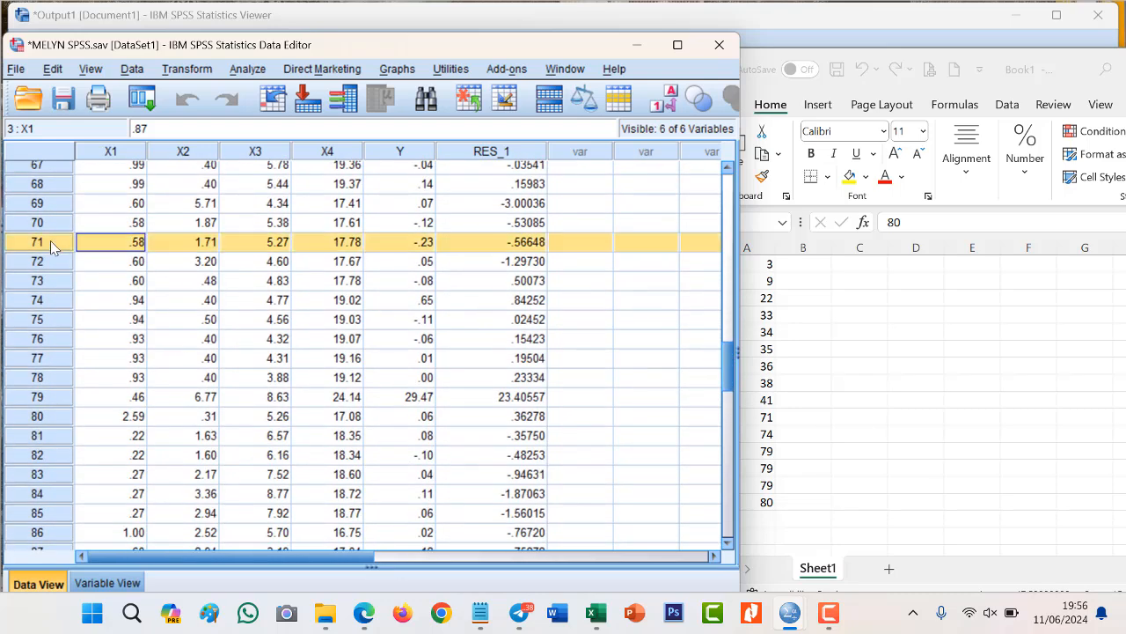
pyautogui.keyDown('ctrl'); pyautogui.click(44, 303); pyautogui.keyUp('ctrl')
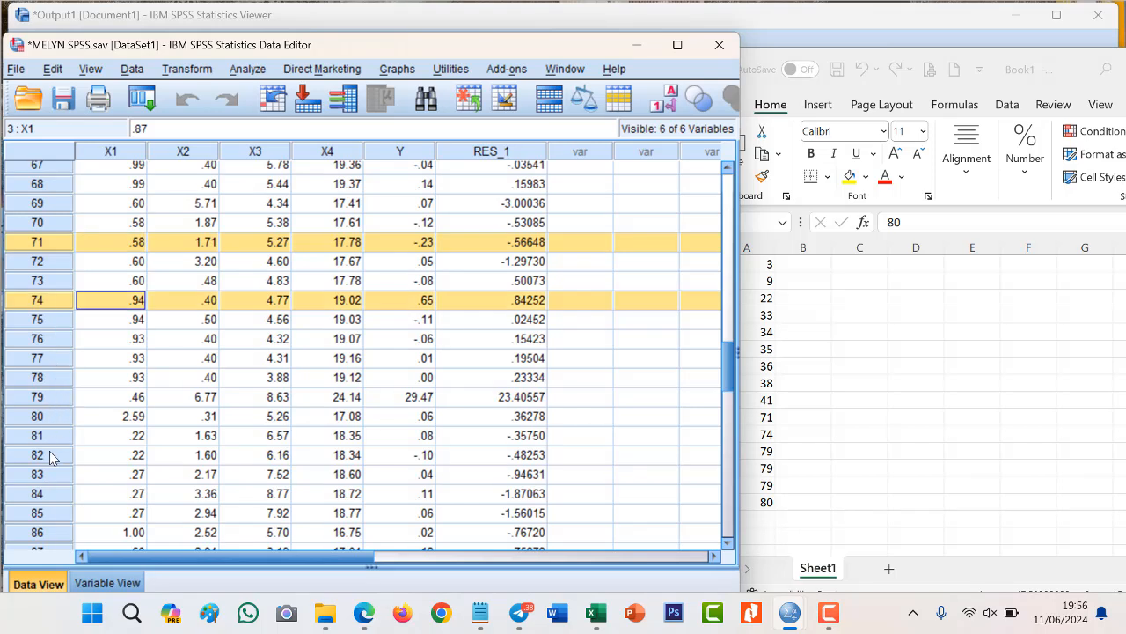
pyautogui.keyDown('ctrl'); pyautogui.click(57, 397); pyautogui.keyUp('ctrl')
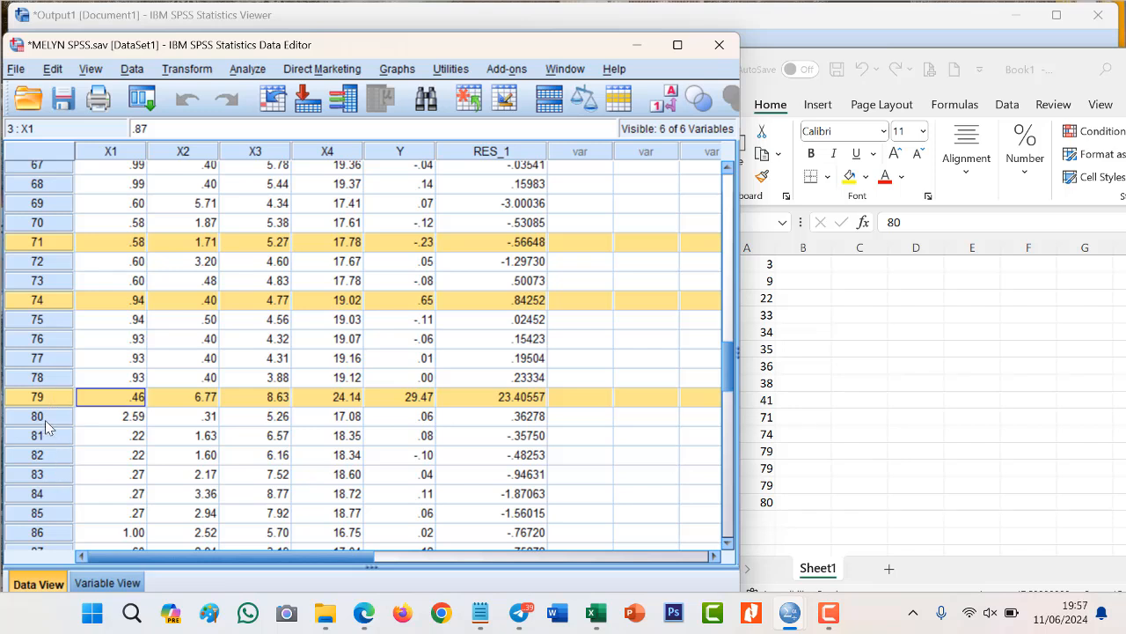
pyautogui.keyDown('ctrl'); pyautogui.click(45, 420); pyautogui.keyUp('ctrl')
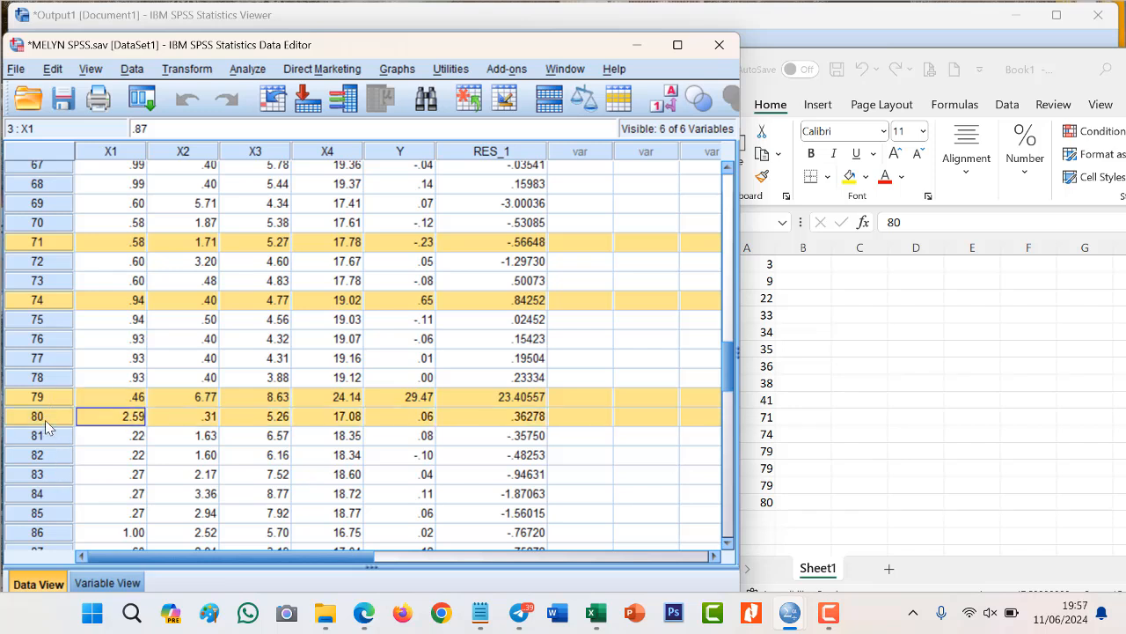
pyautogui.rightClick(45, 420)
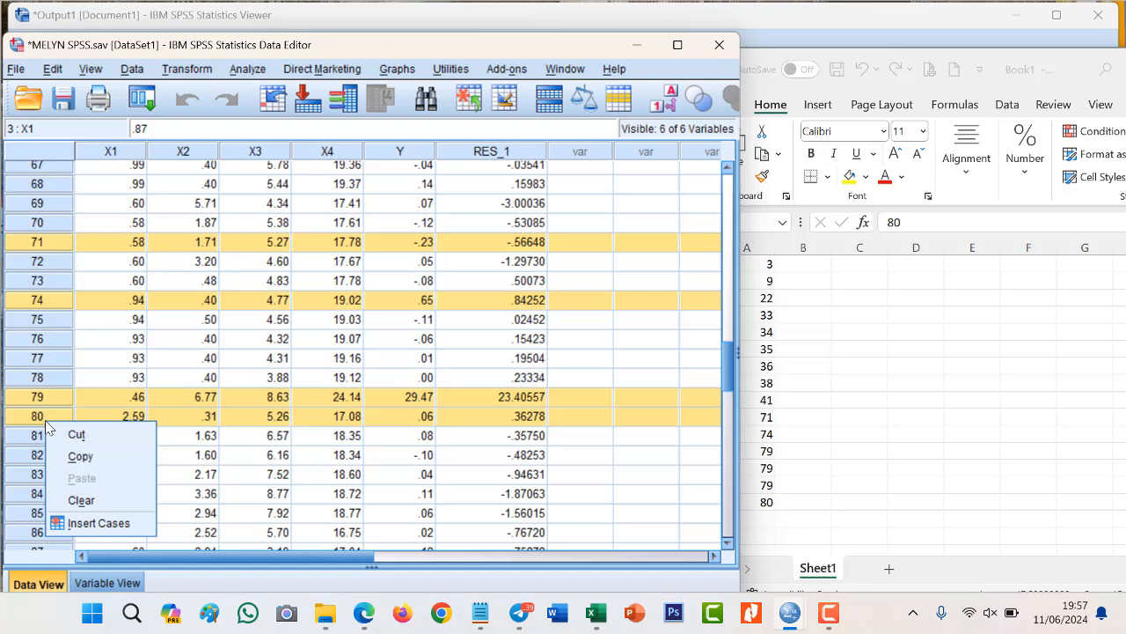
pyautogui.click(95, 499)
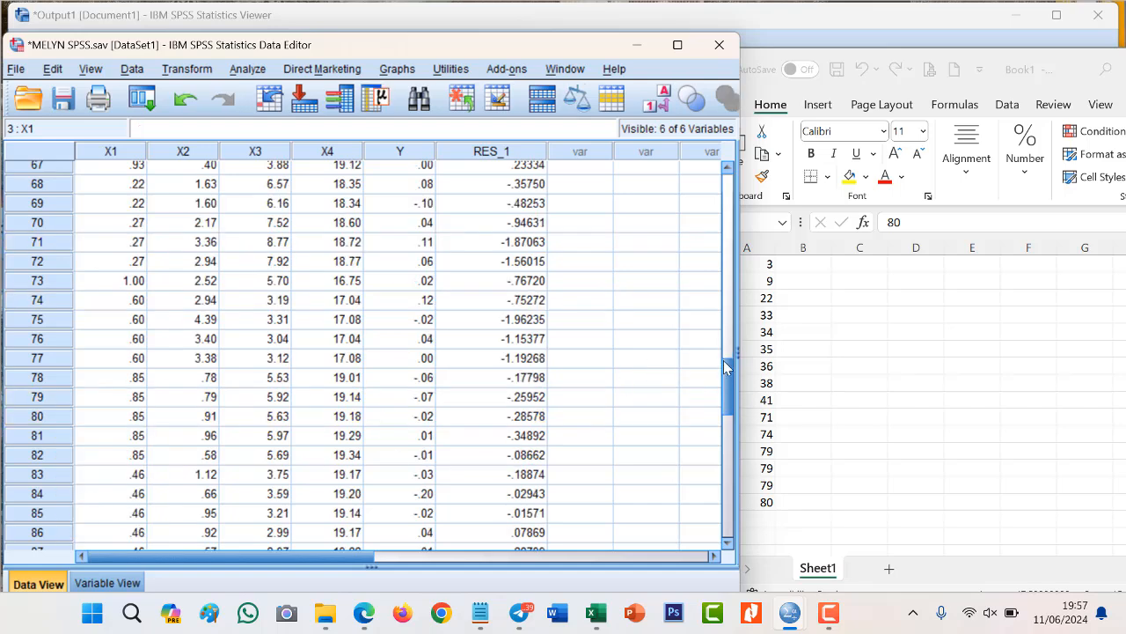
# Check the last remaining cases in the dataset and maximize the Data Editor window
pyautogui.moveTo(726, 371); pyautogui.dragTo(726, 421)
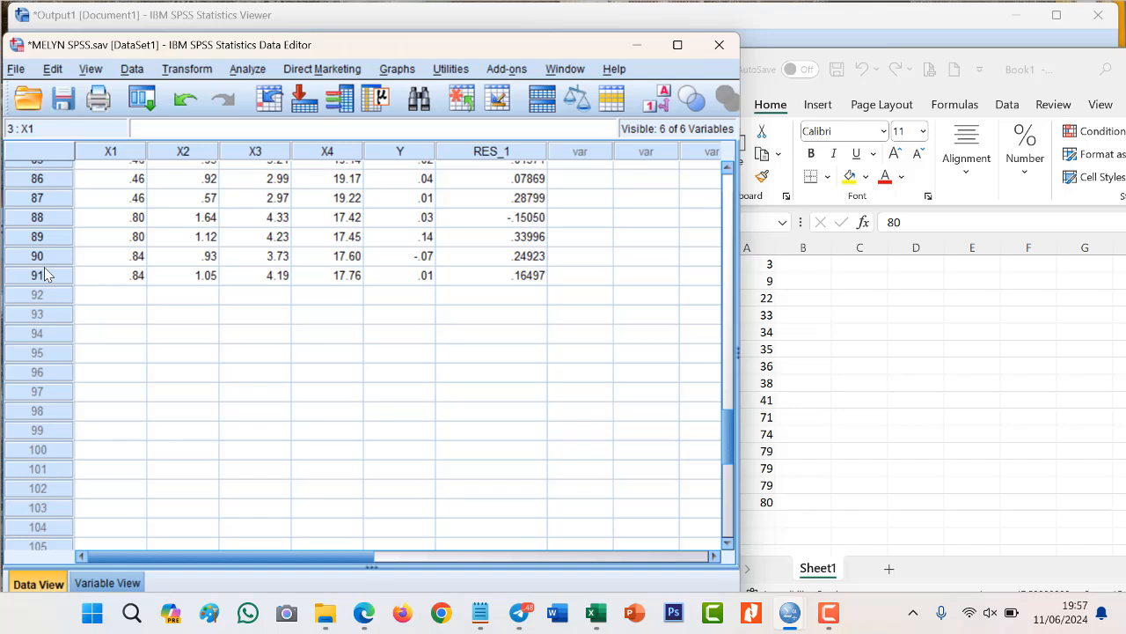
pyautogui.click(678, 48)
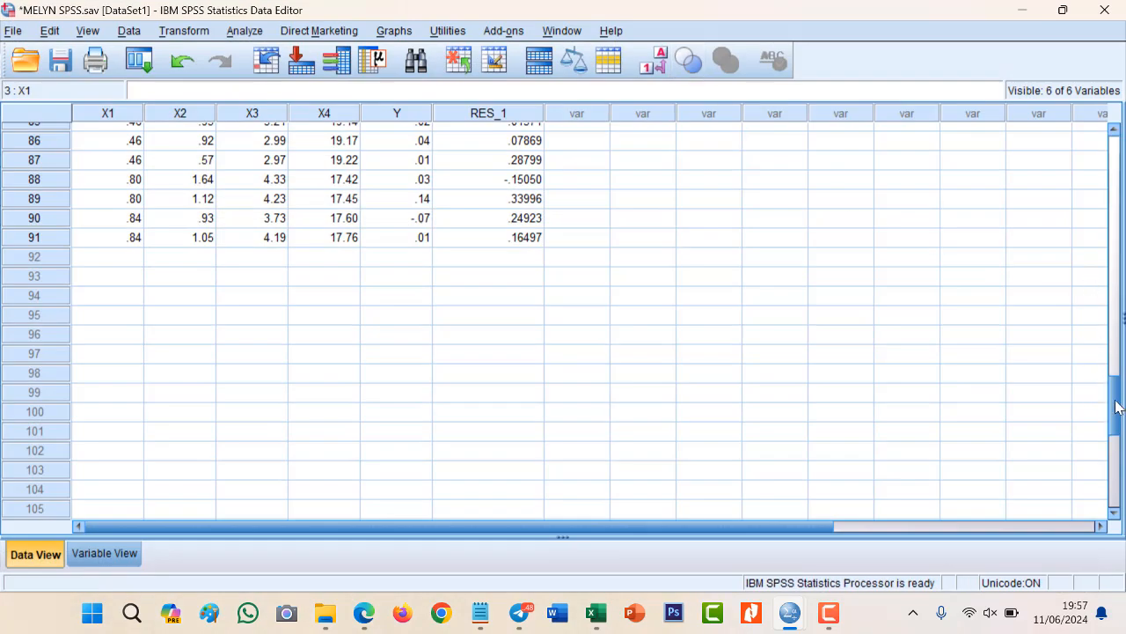
pyautogui.scroll(5, 1118, 352)
pyautogui.scroll(20, 1119, 282)
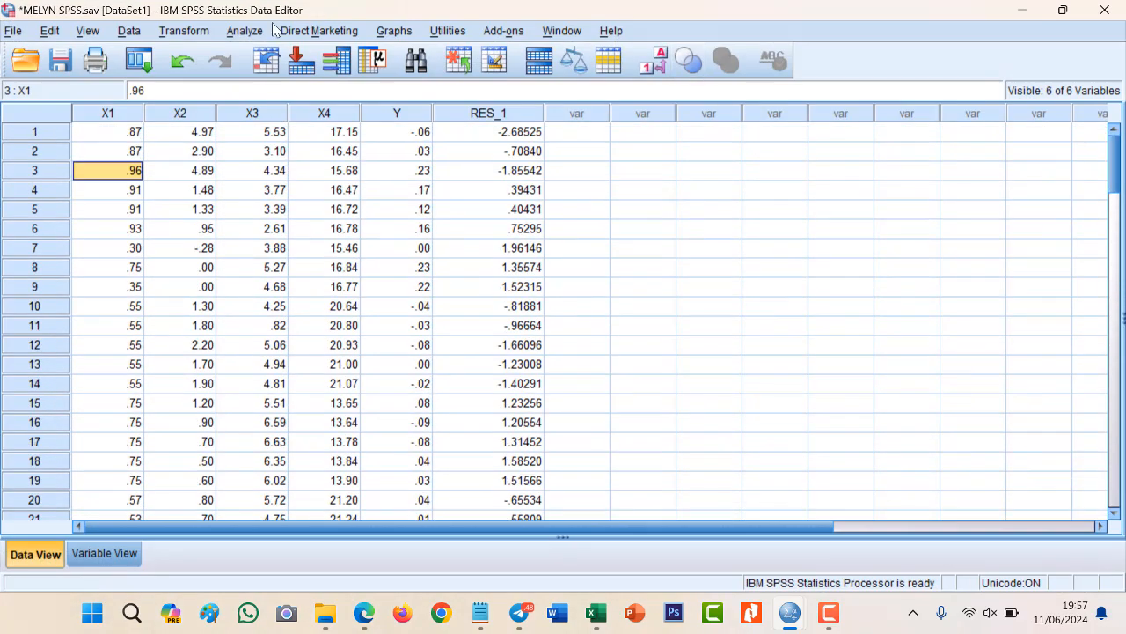
# Open the legacy one-sample Kolmogorov-Smirnov test and remove the unstandardized residual from the test variables
pyautogui.click(244, 31)
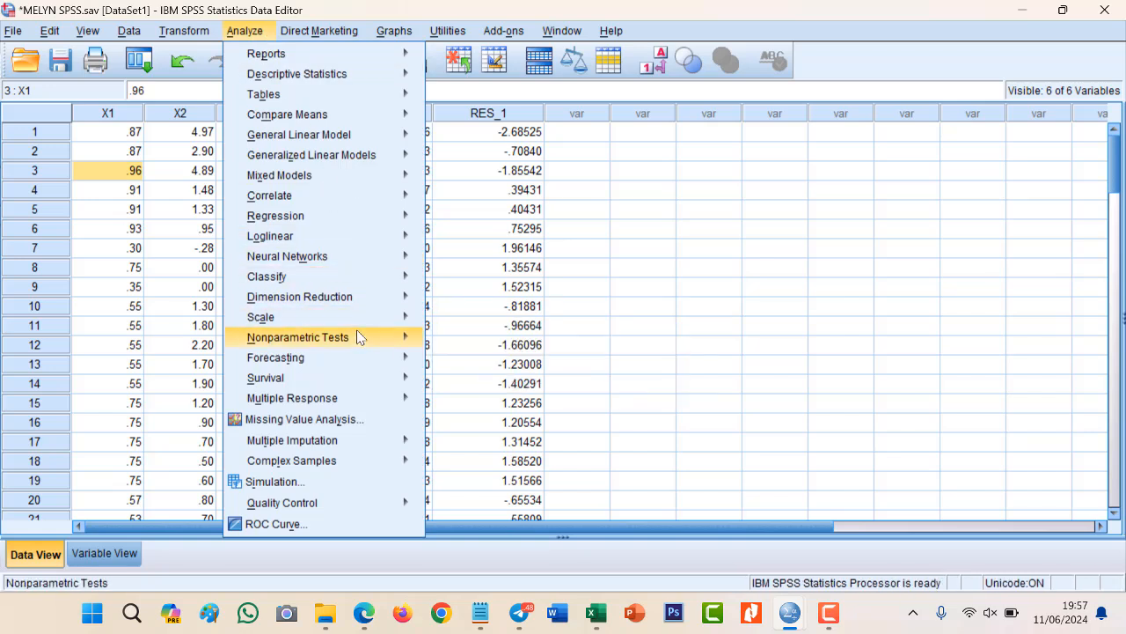
pyautogui.moveTo(359, 339)
pyautogui.moveTo(563, 406)
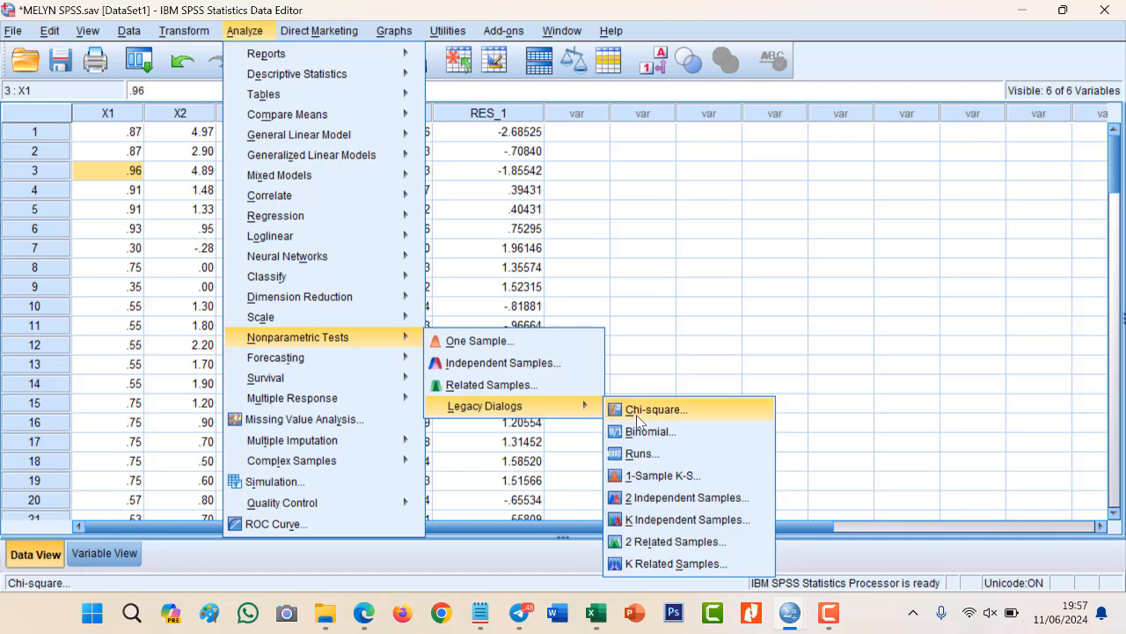
pyautogui.click(652, 475)
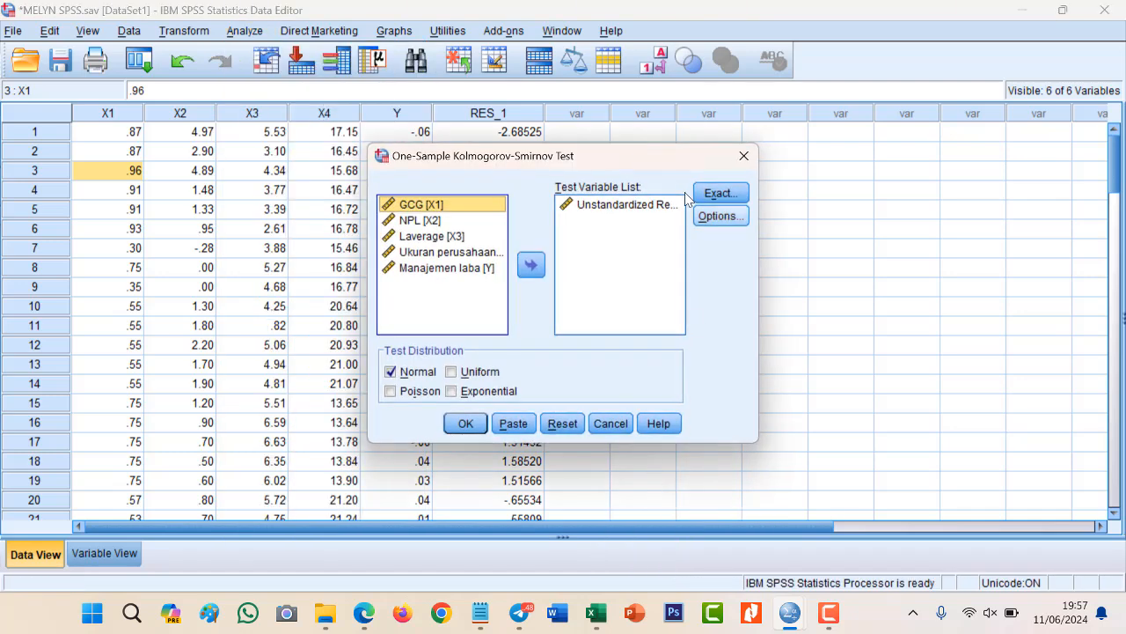
pyautogui.click(602, 204)
pyautogui.click(532, 265)
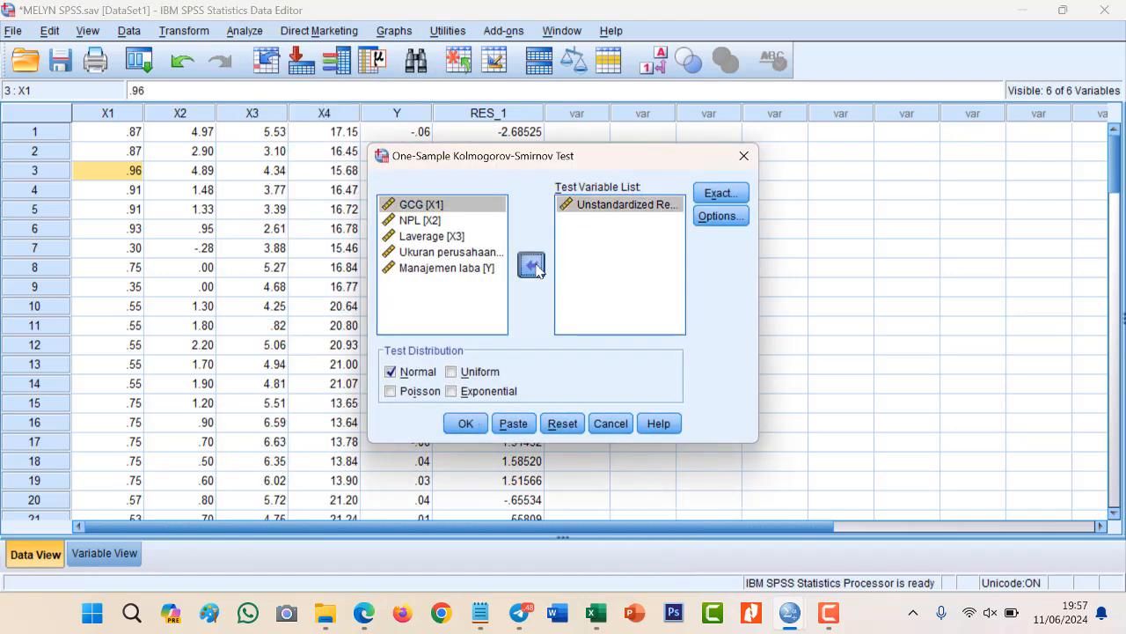
# Add GCG, NPL, Laverage, Ukuran perusahaan and Manajemen laba to the Kolmogorov-Smirnov test variables
pyautogui.click(420, 206)
pyautogui.hotkey('shift', 'Down')
pyautogui.hotkey('shift', 'Down')
pyautogui.hotkey('shift', 'Down')
pyautogui.hotkey('shift', 'Down')
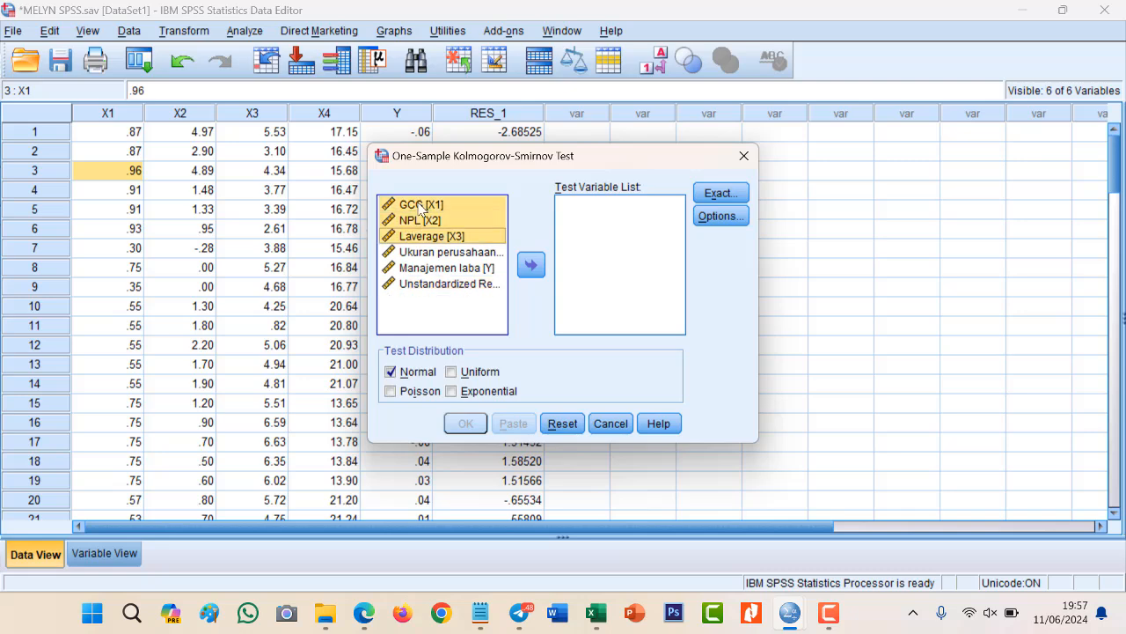
pyautogui.click(530, 264)
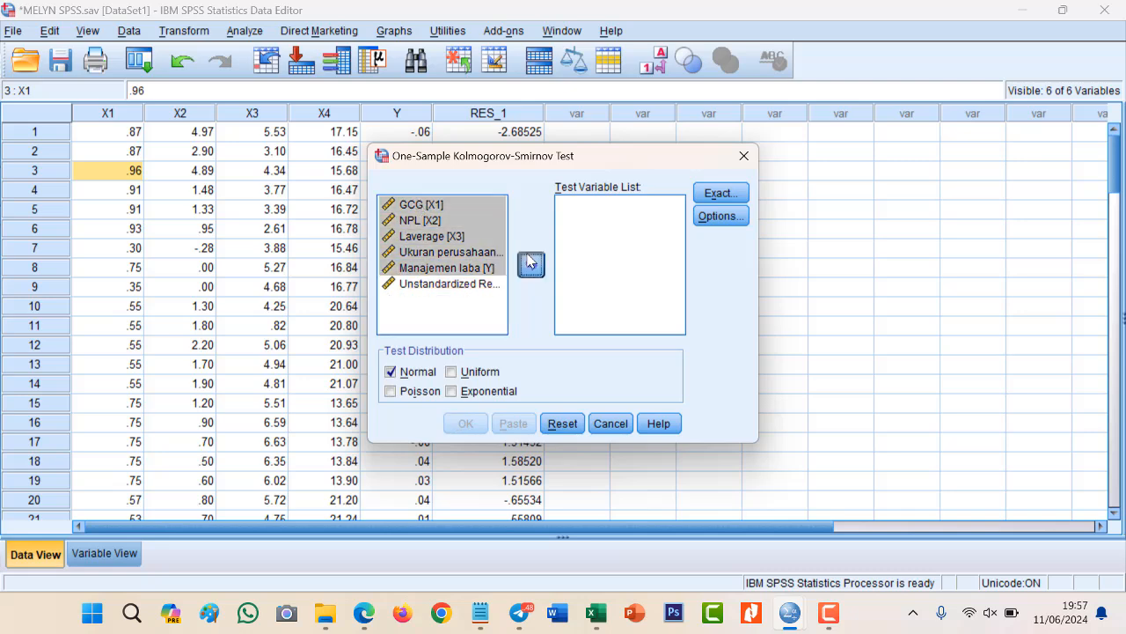
# Set the exact test method to Asymptotic only and run the Kolmogorov-Smirnov test on the five variables
pyautogui.click(727, 193)
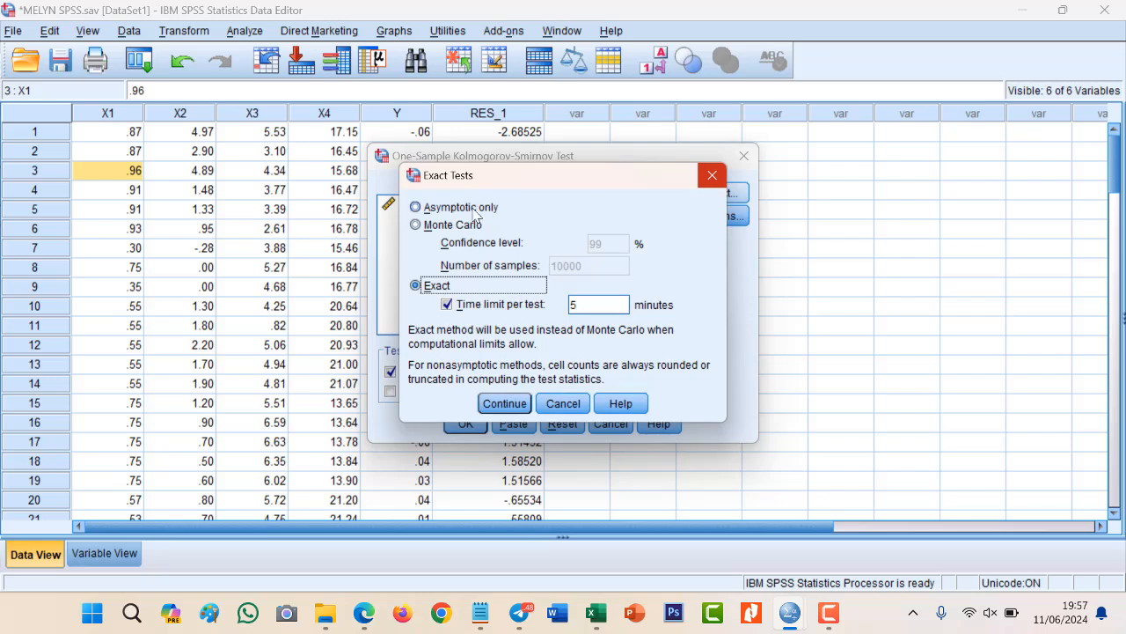
pyautogui.click(471, 210)
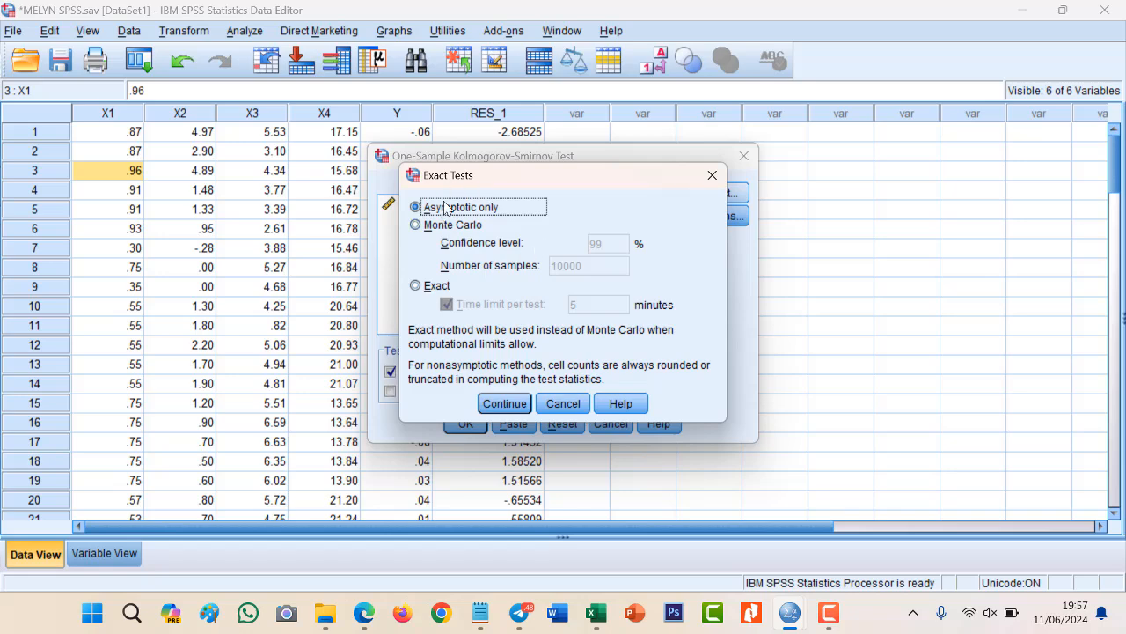
pyautogui.click(519, 407)
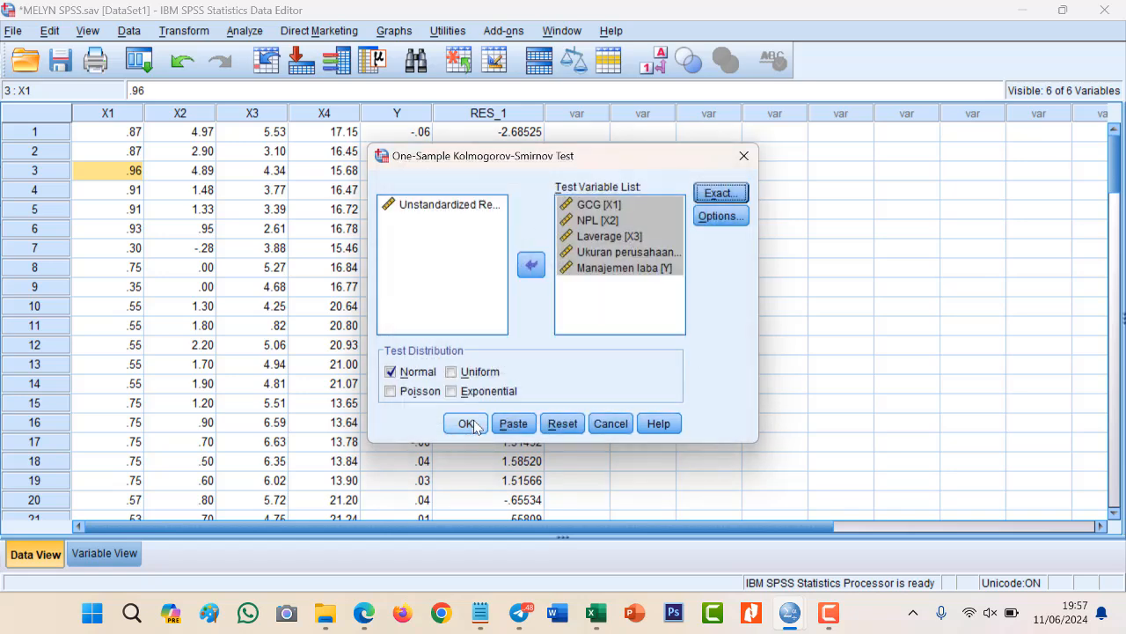
pyautogui.click(467, 426)
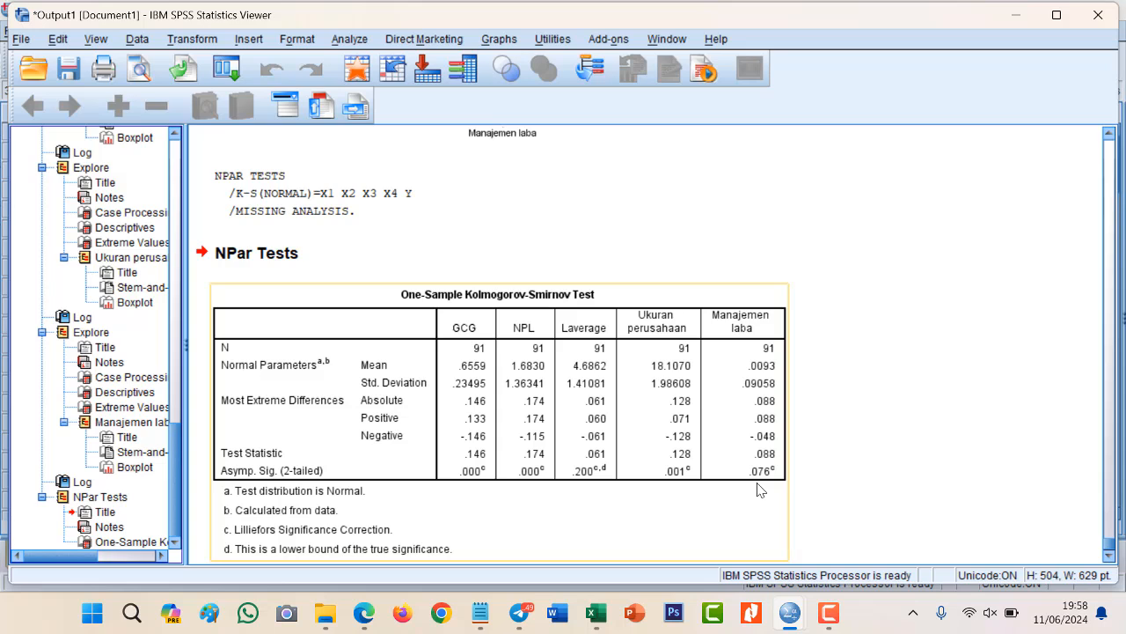
# Rerun the linear regression of Manajemen laba on GCG, NPL, Laverage and Ukuran perusahaan, saving the unstandardized residuals
pyautogui.click(349, 40)
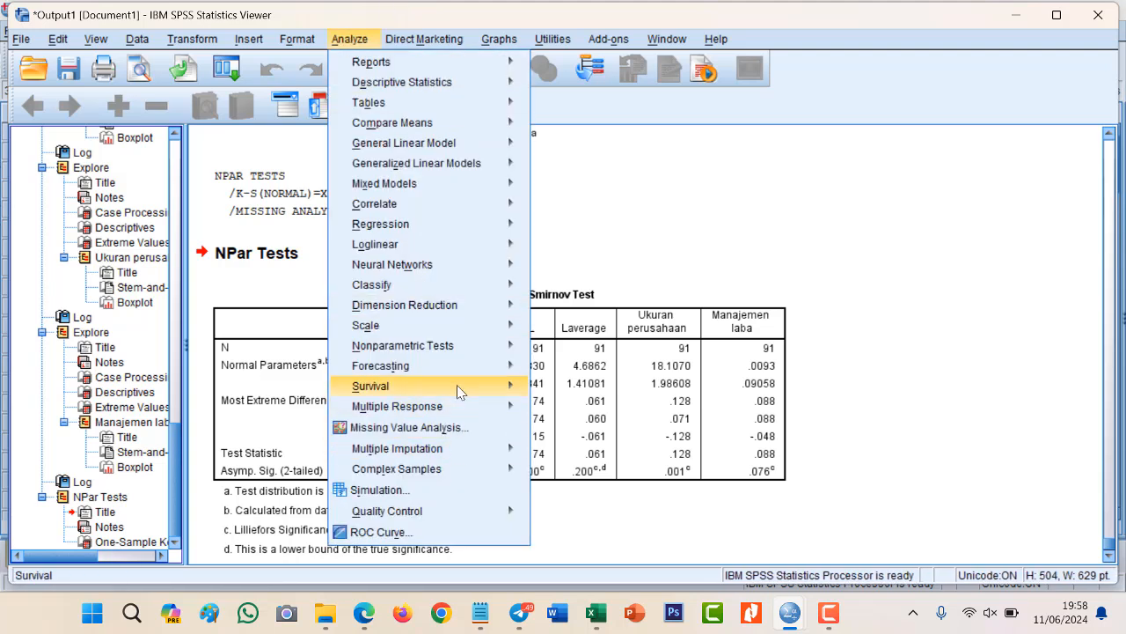
pyautogui.moveTo(473, 352)
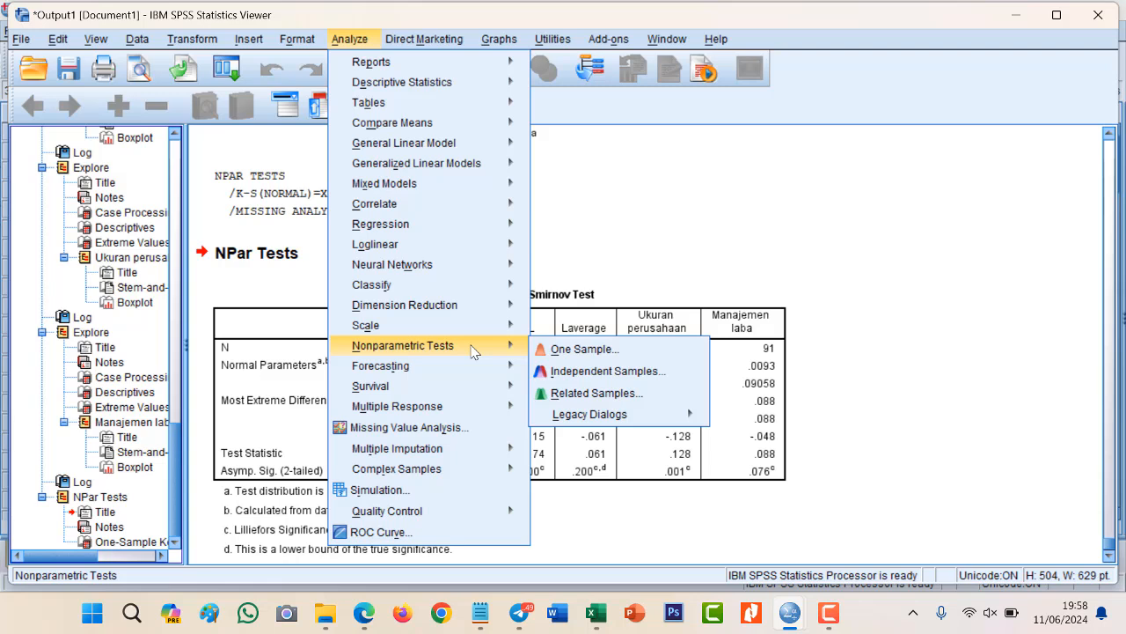
pyautogui.moveTo(469, 226)
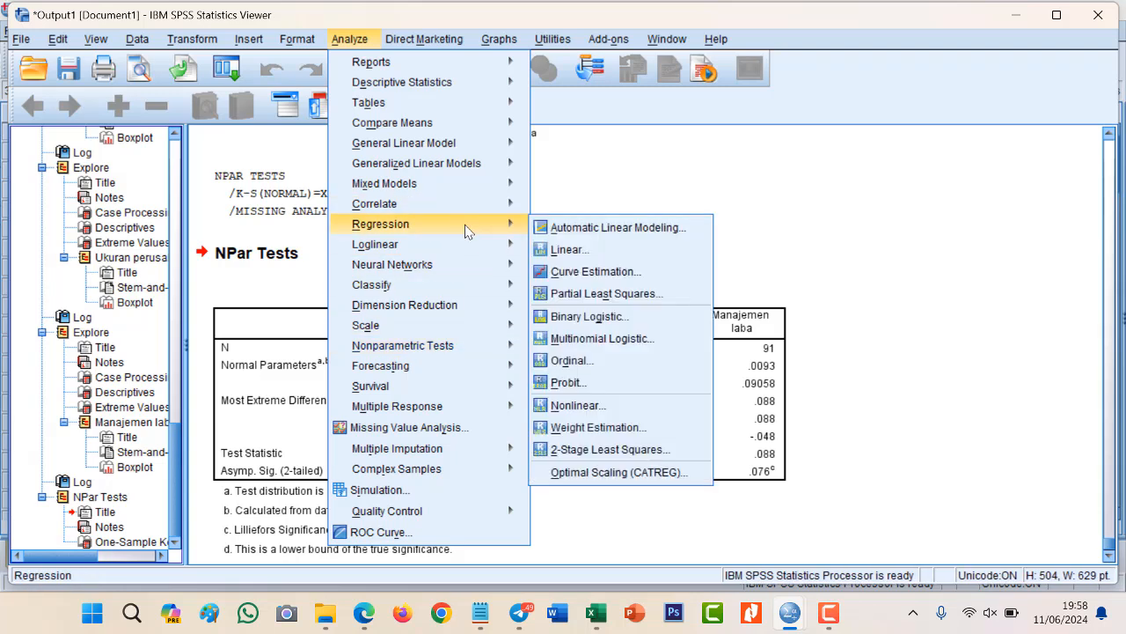
pyautogui.click(580, 251)
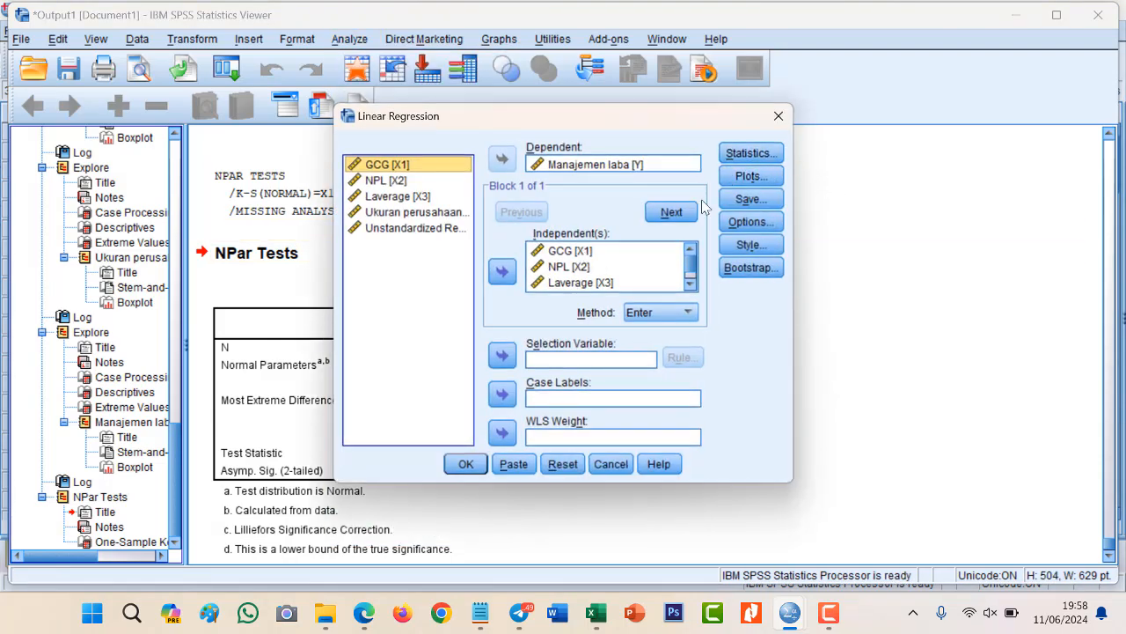
pyautogui.click(755, 199)
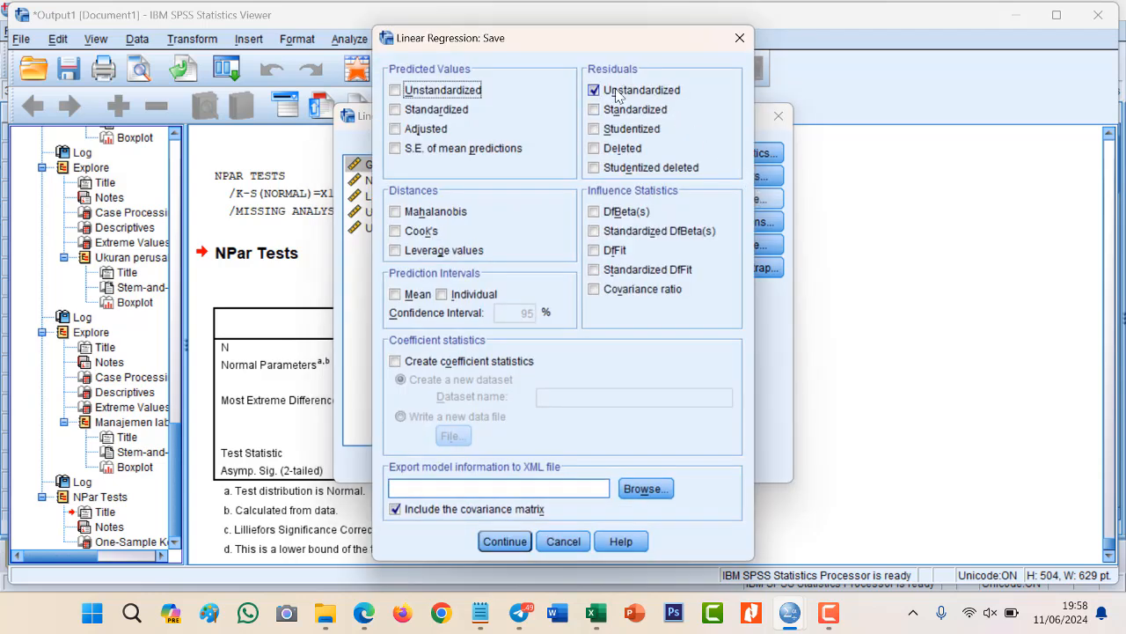
pyautogui.click(504, 540)
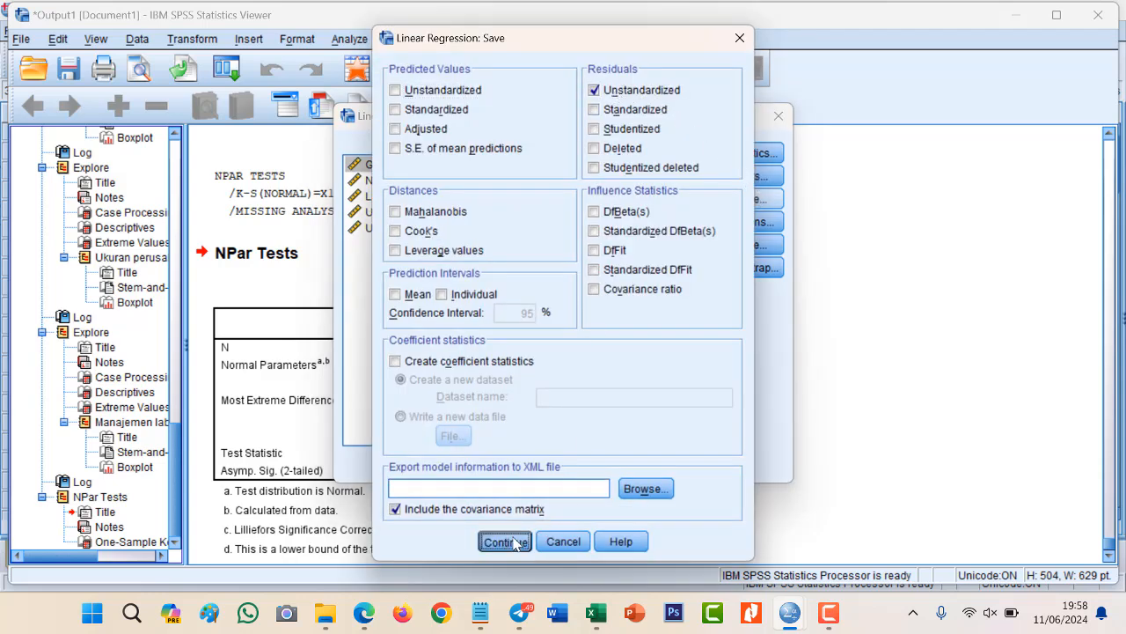
pyautogui.click(466, 464)
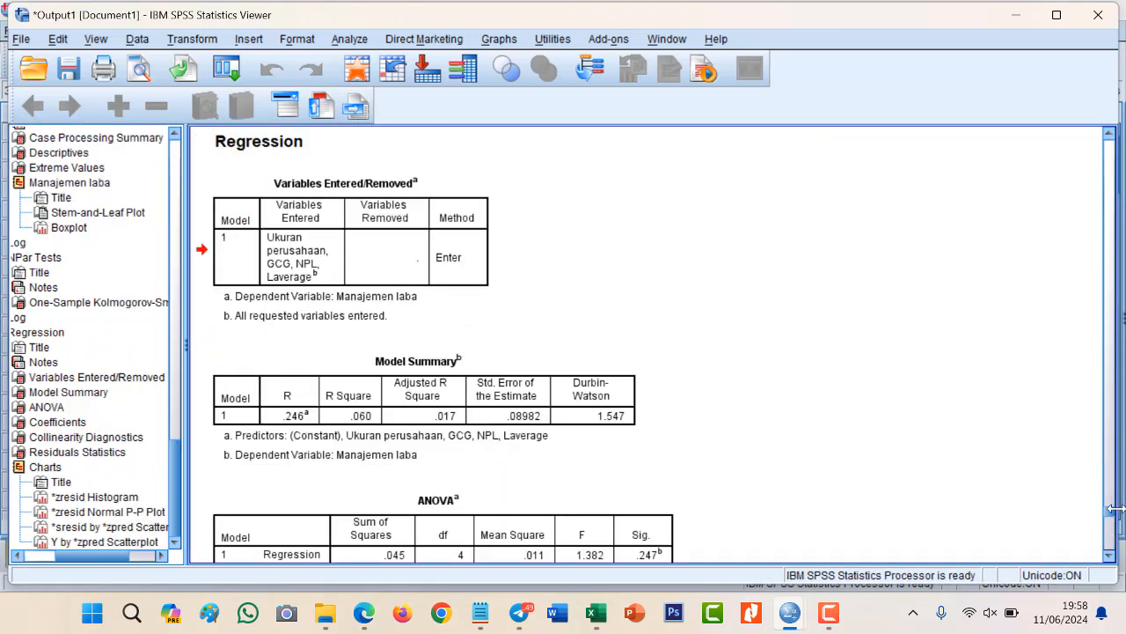
# Review the new regression output from the model summary, ANOVA, coefficients and collinearity tables through to the residual histogram
pyautogui.scroll(-3, 1112, 518)
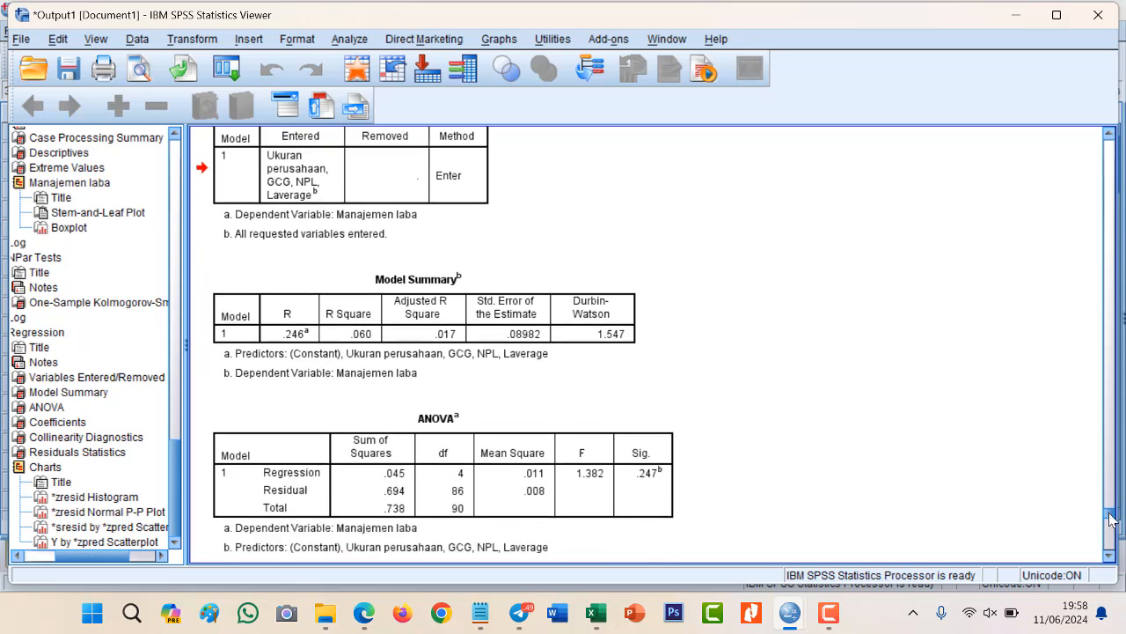
pyautogui.scroll(-1, 1112, 519)
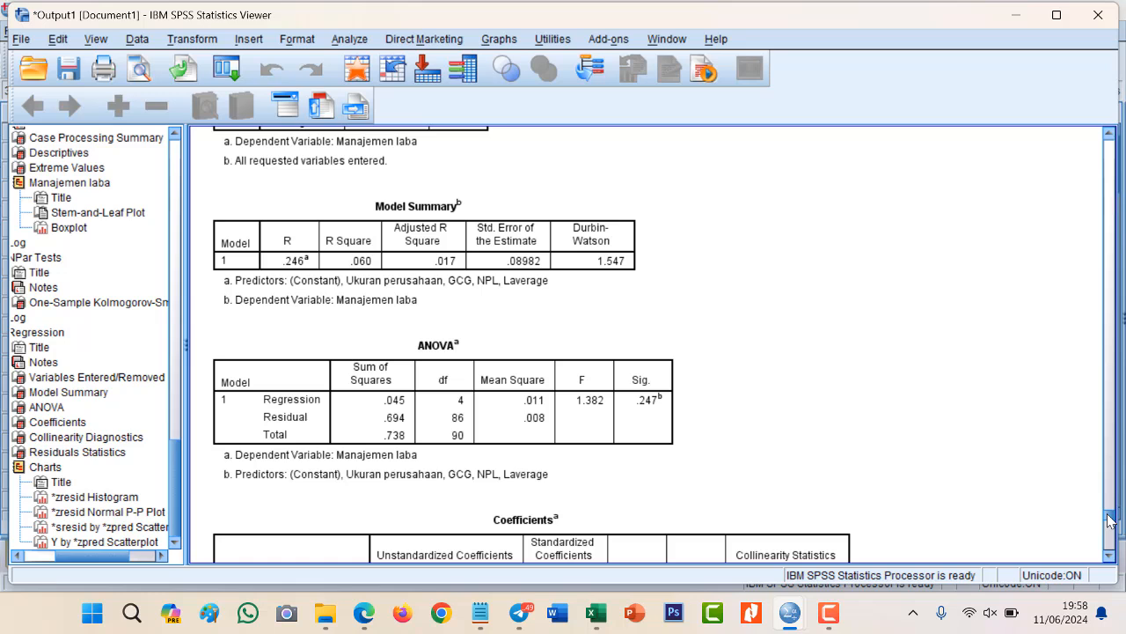
pyautogui.scroll(-5, 1108, 520)
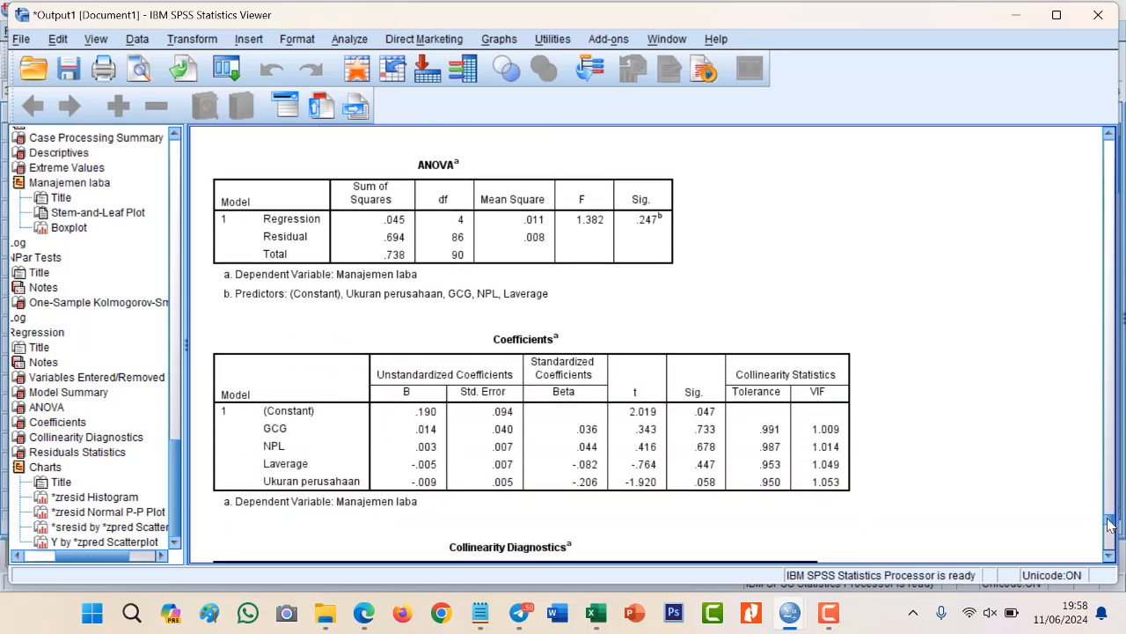
pyautogui.scroll(-3, 1108, 524)
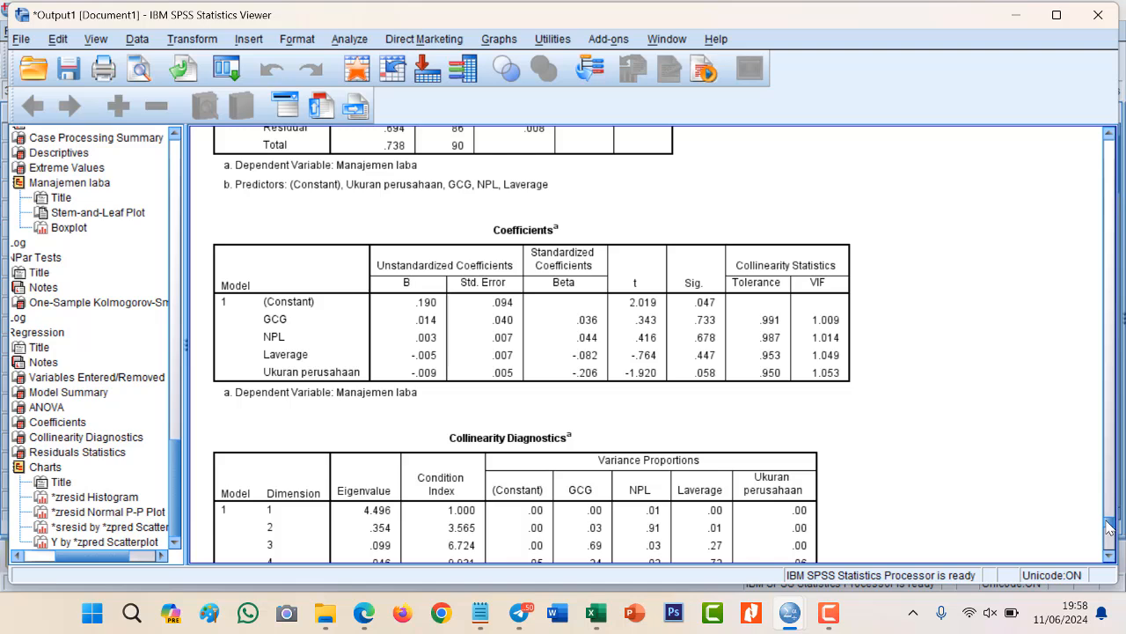
pyautogui.scroll(-12, 1109, 528)
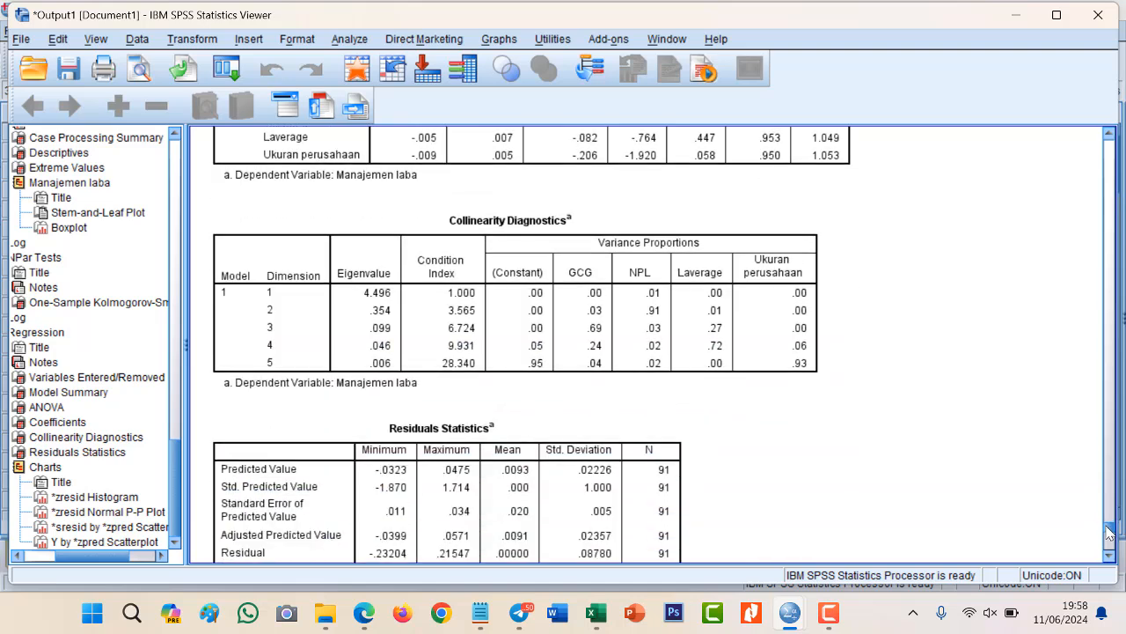
pyautogui.scroll(-20, 1108, 536)
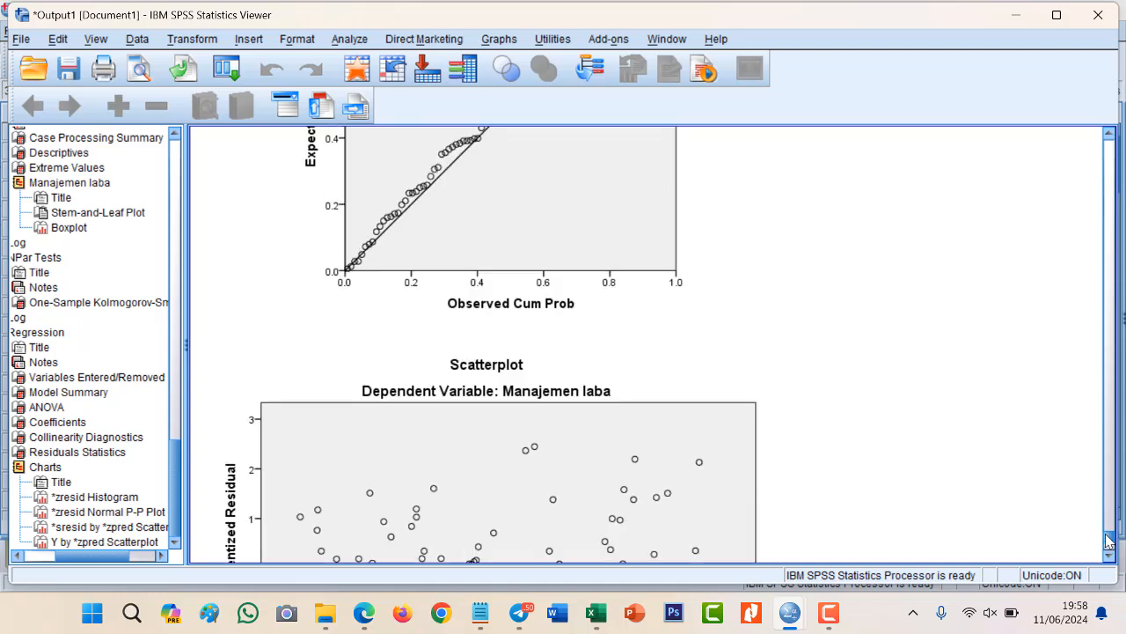
pyautogui.scroll(14, 1108, 533)
pyautogui.scroll(9, 1108, 532)
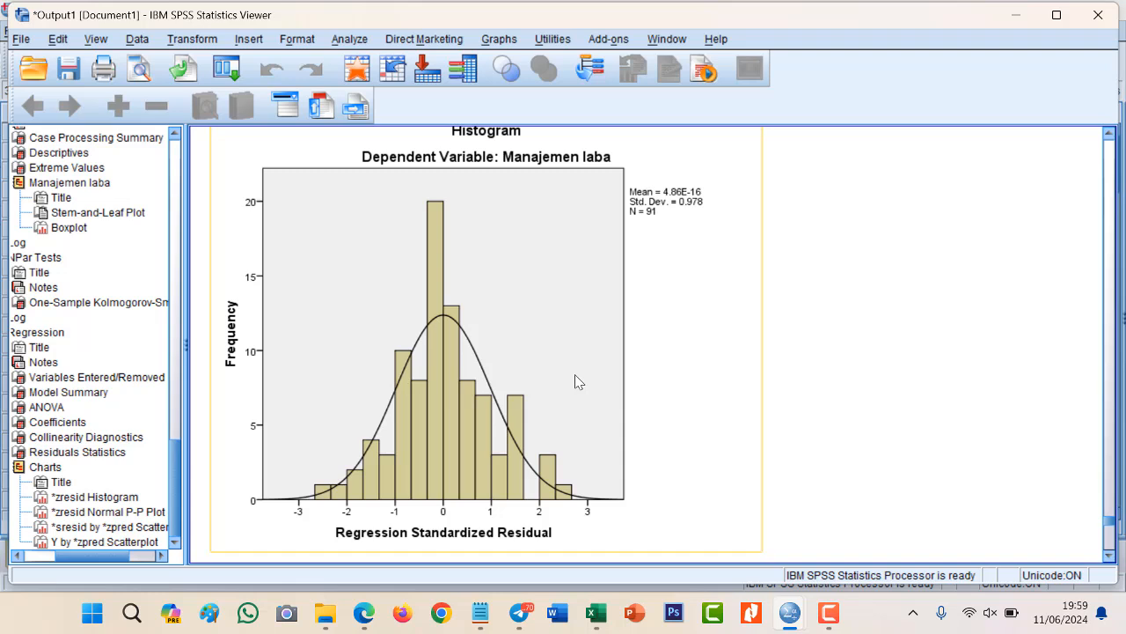
# Examine the residual histogram, the normal P-P plot and the scatterplot of studentized residuals against predicted values
pyautogui.click(1062, 491)
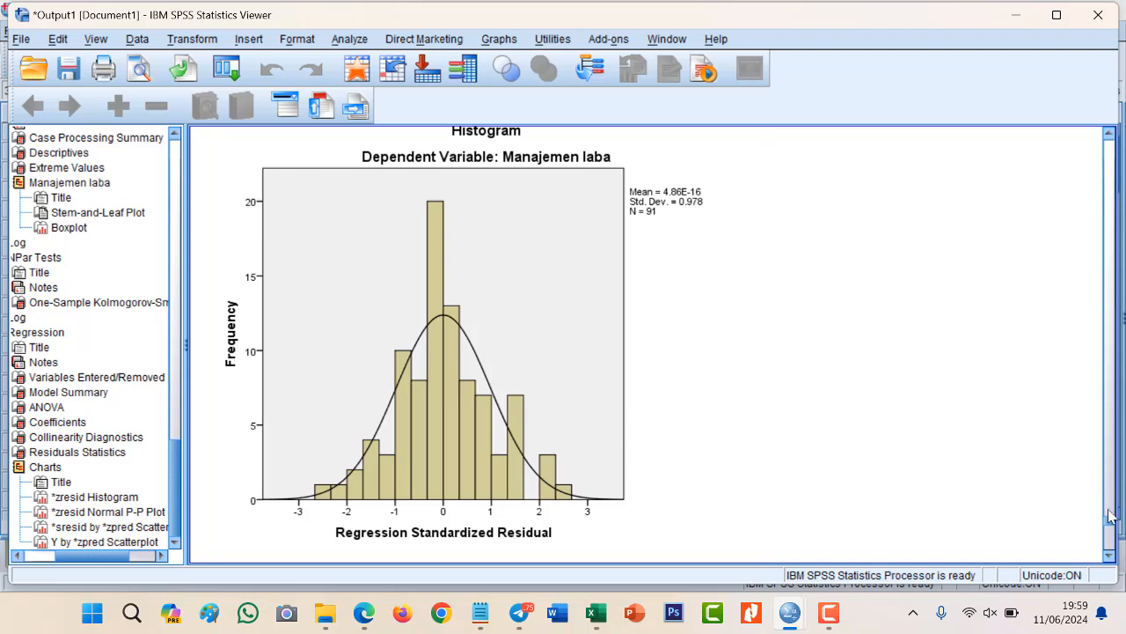
pyautogui.click(583, 455)
pyautogui.moveTo(1109, 526); pyautogui.dragTo(1110, 537)
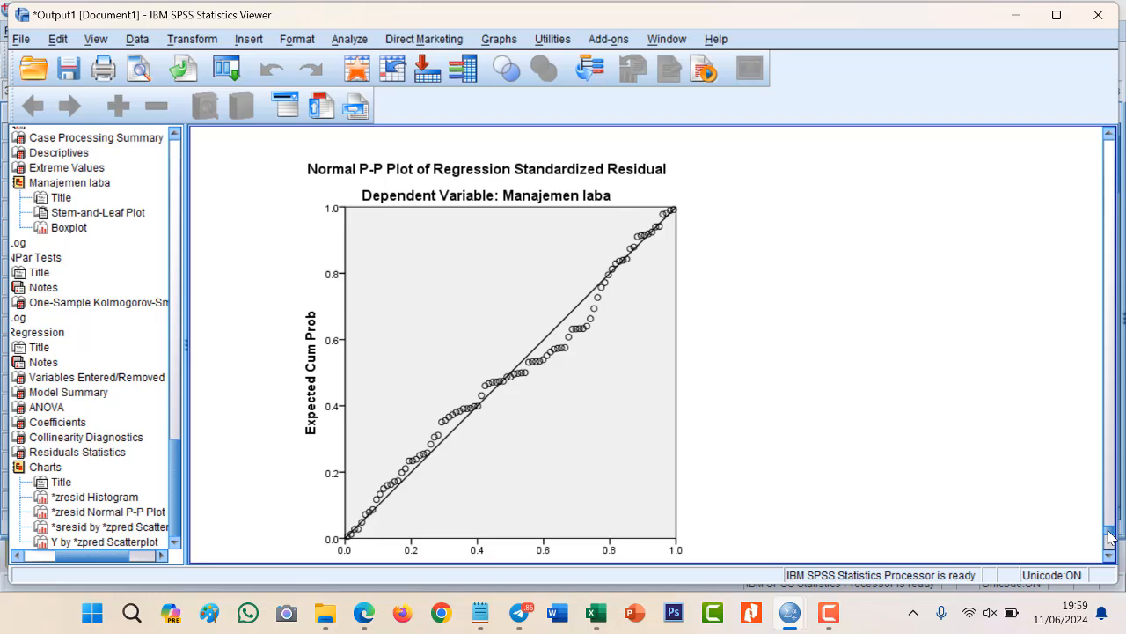
pyautogui.click(745, 310)
pyautogui.moveTo(1111, 538); pyautogui.dragTo(1113, 550)
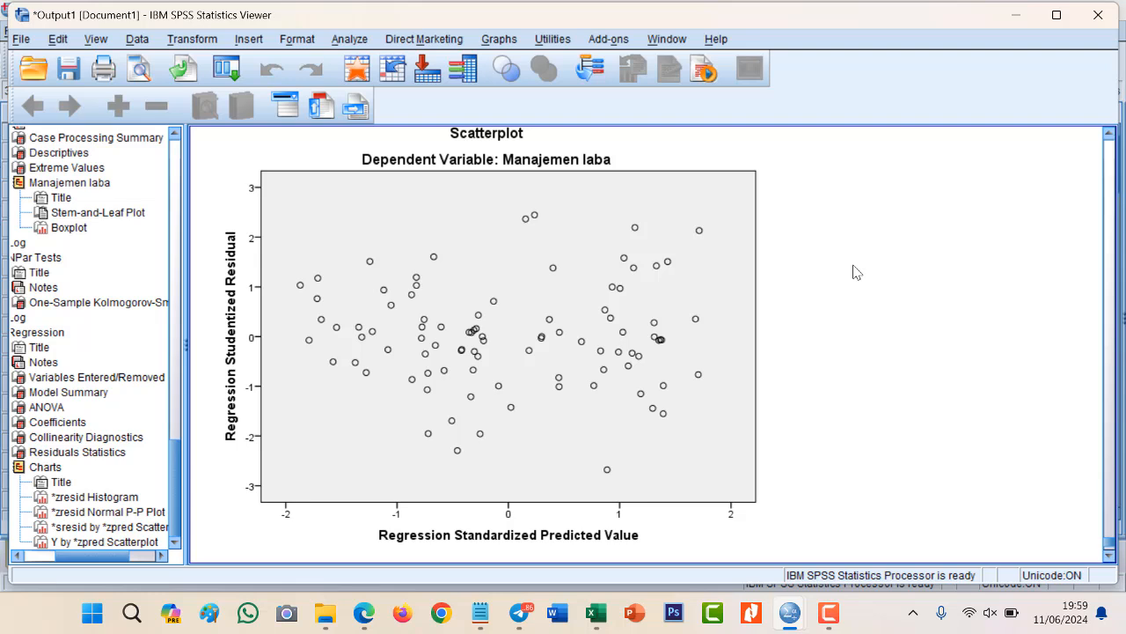
pyautogui.click(338, 328)
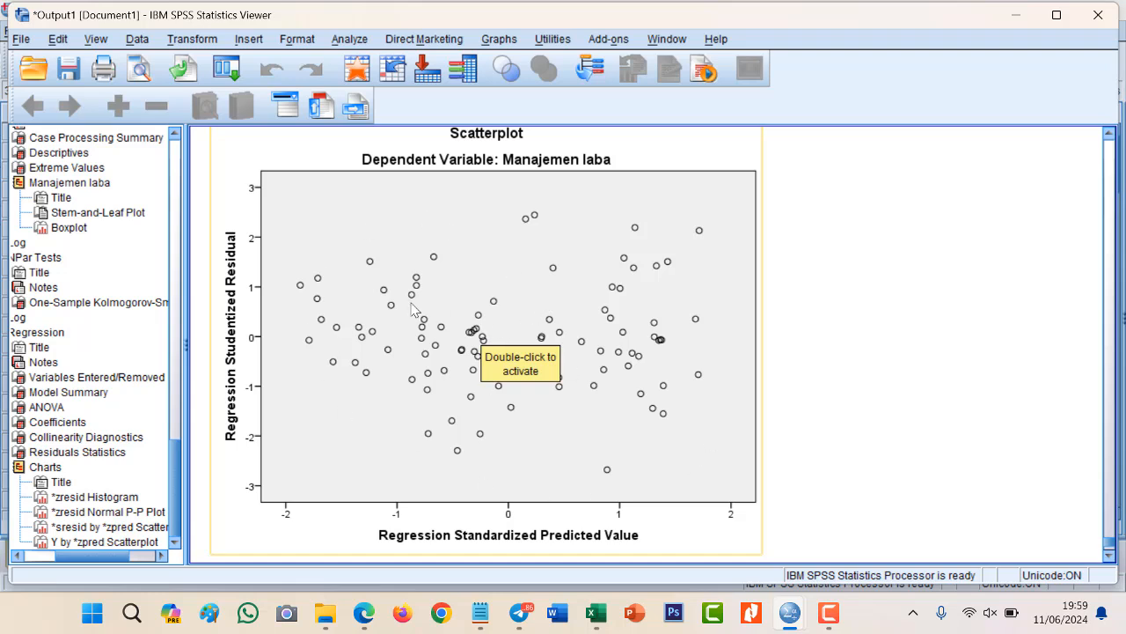
pyautogui.click(1008, 453)
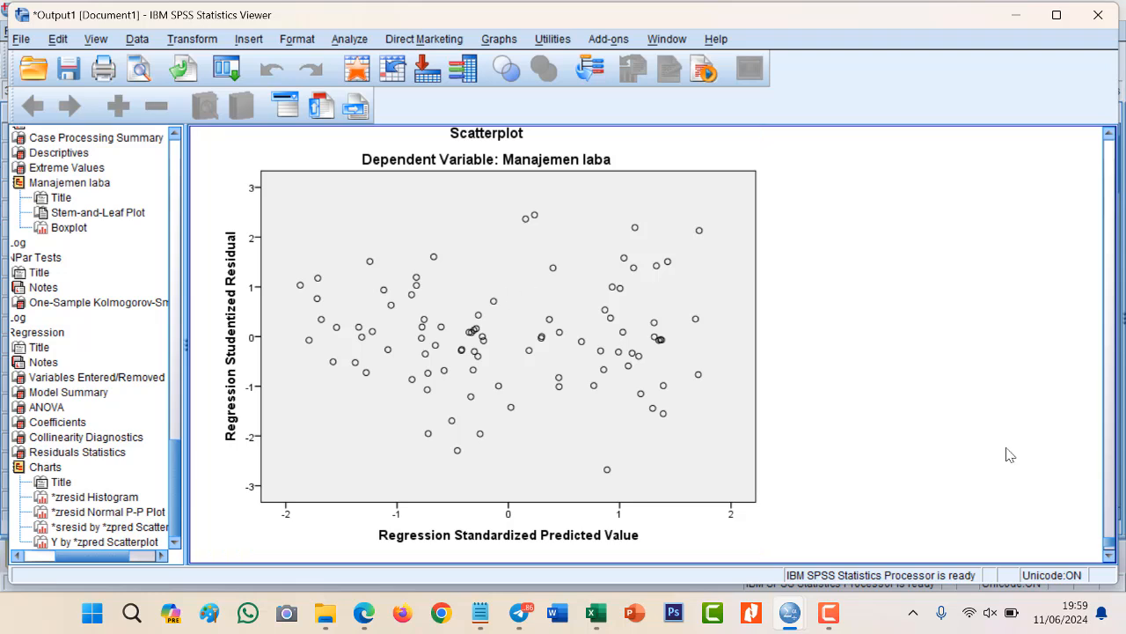
pyautogui.scroll(-3, 630, 320)
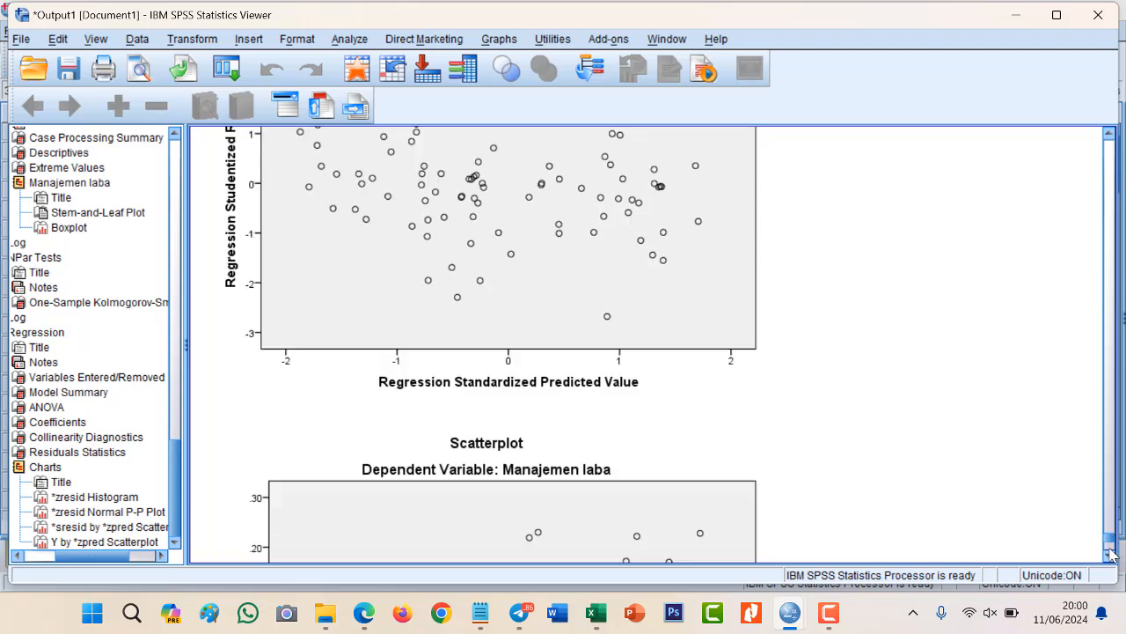
# Set up a new one-sample Kolmogorov-Smirnov test from the dataset and remove all five variables from its test variable list
pyautogui.click(1032, 17)
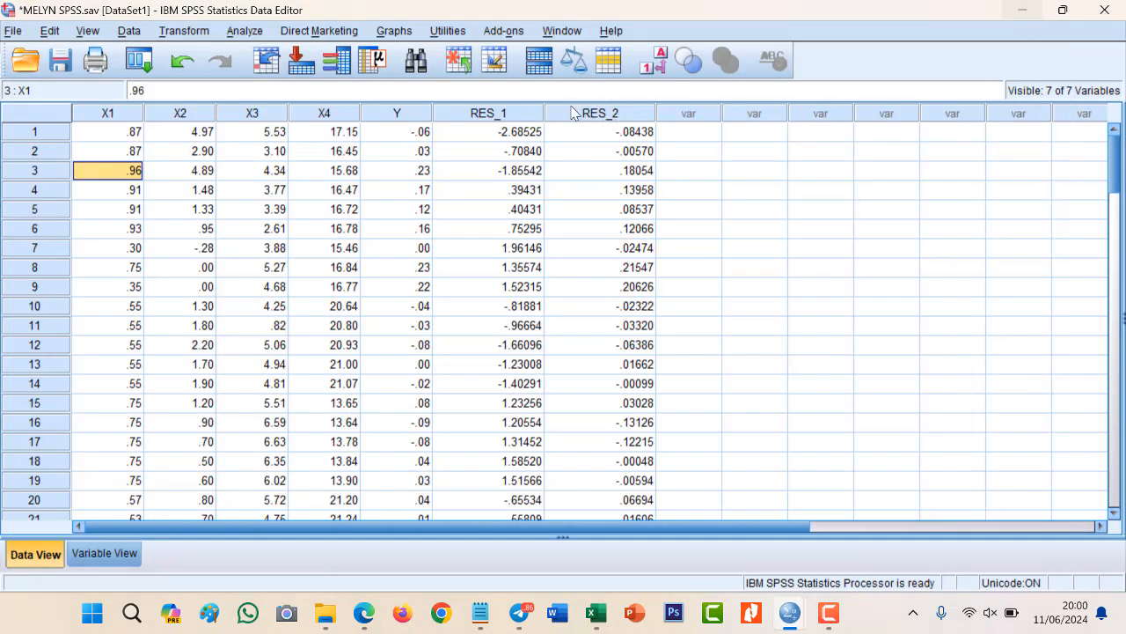
pyautogui.click(255, 34)
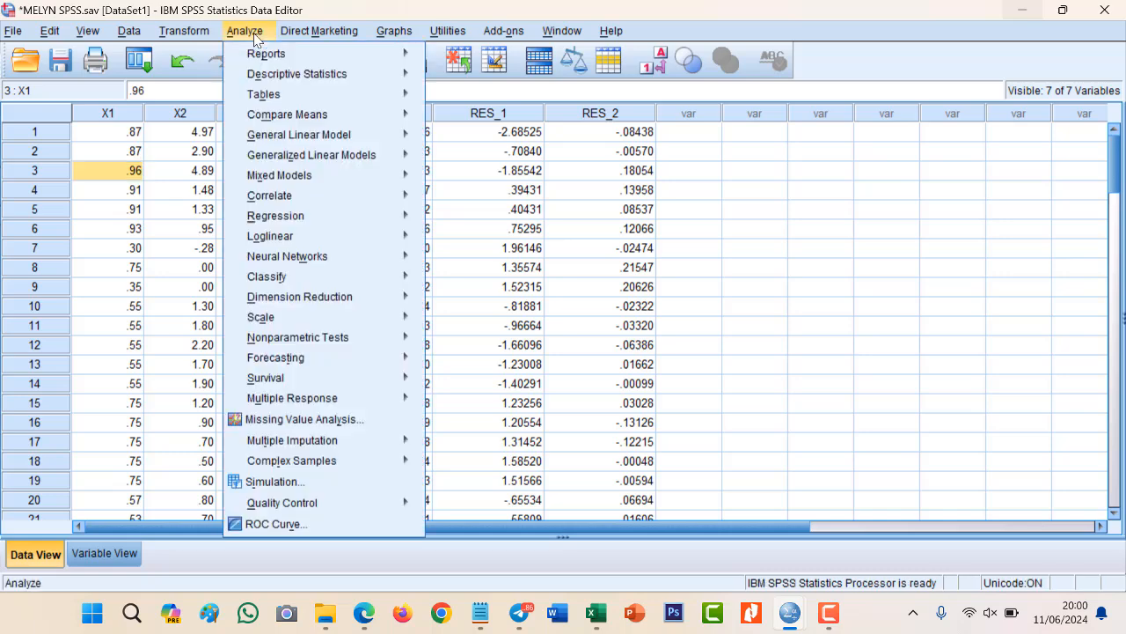
pyautogui.moveTo(368, 350)
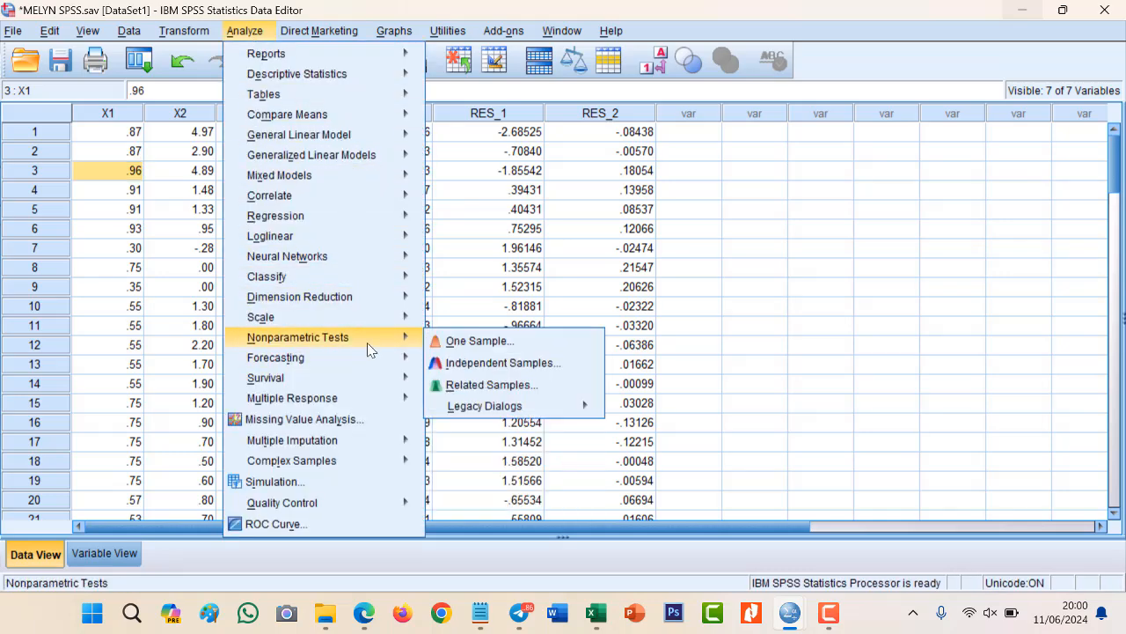
pyautogui.moveTo(527, 408)
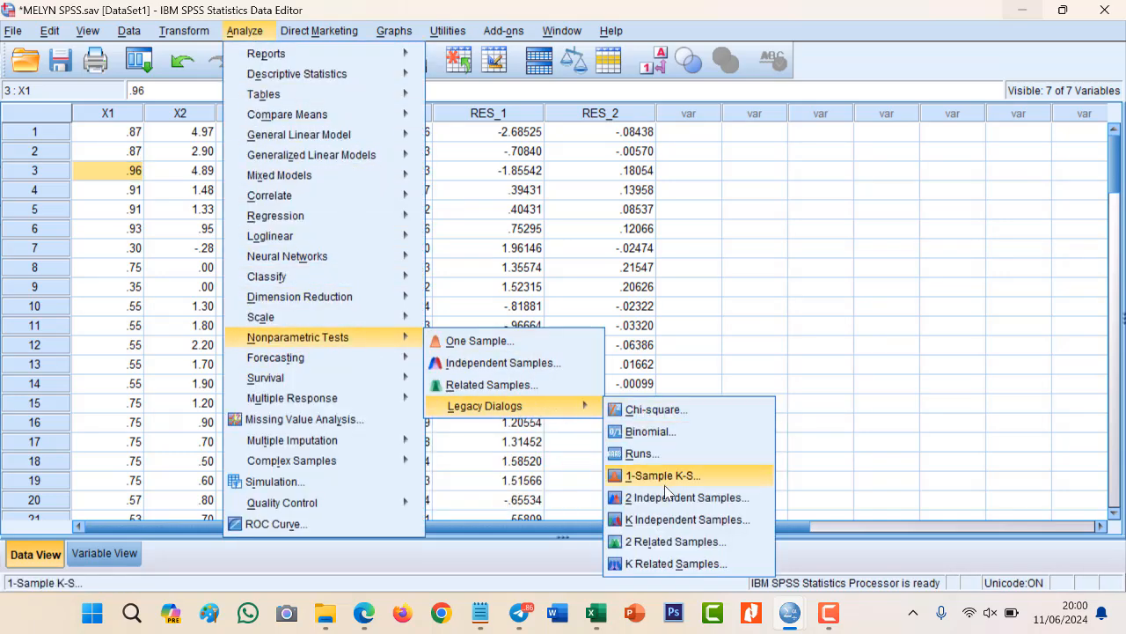
pyautogui.click(662, 475)
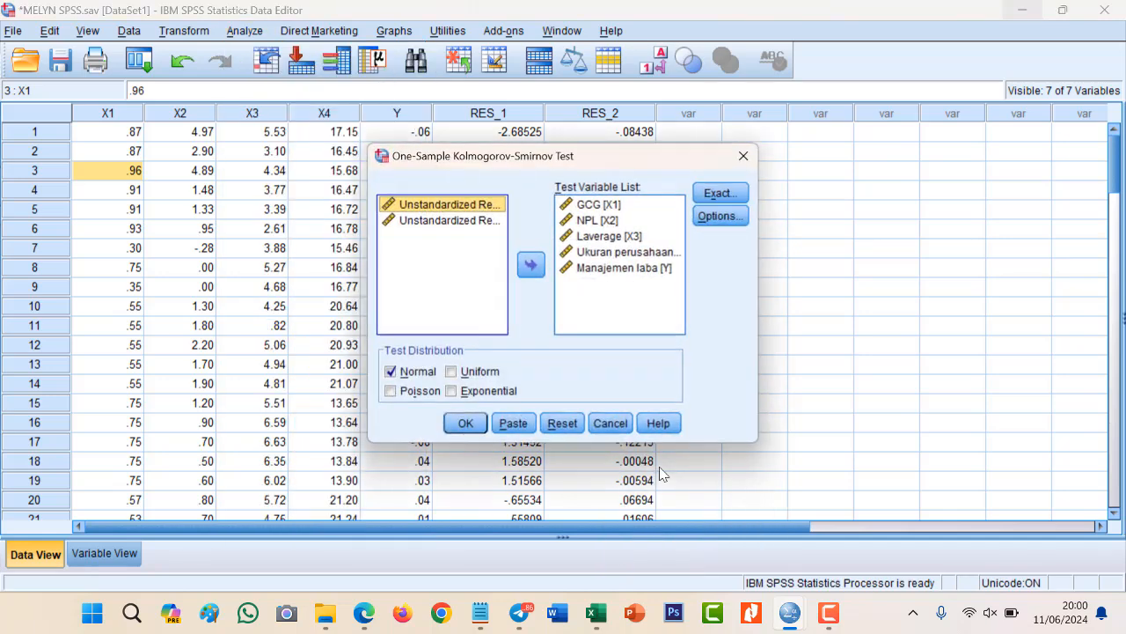
pyautogui.click(613, 269)
pyautogui.hotkey('ctrl', 'a')
pyautogui.click(531, 264)
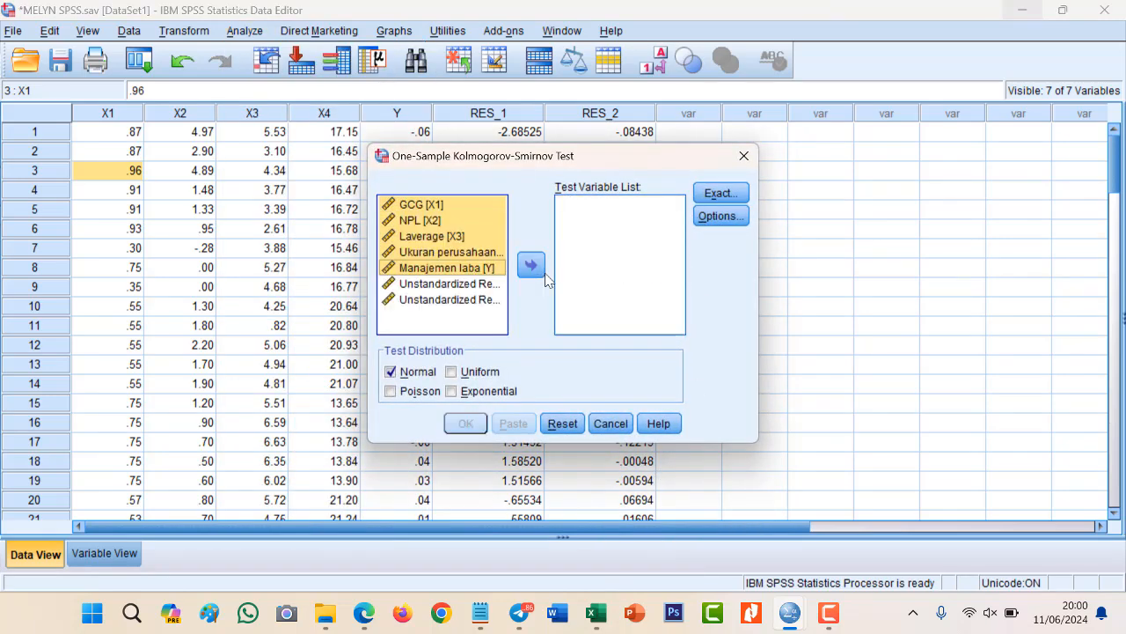
# Add the newest unstandardized residual, RES_2, as the only test variable and run the Kolmogorov-Smirnov test against the normal distribution
pyautogui.click(449, 300)
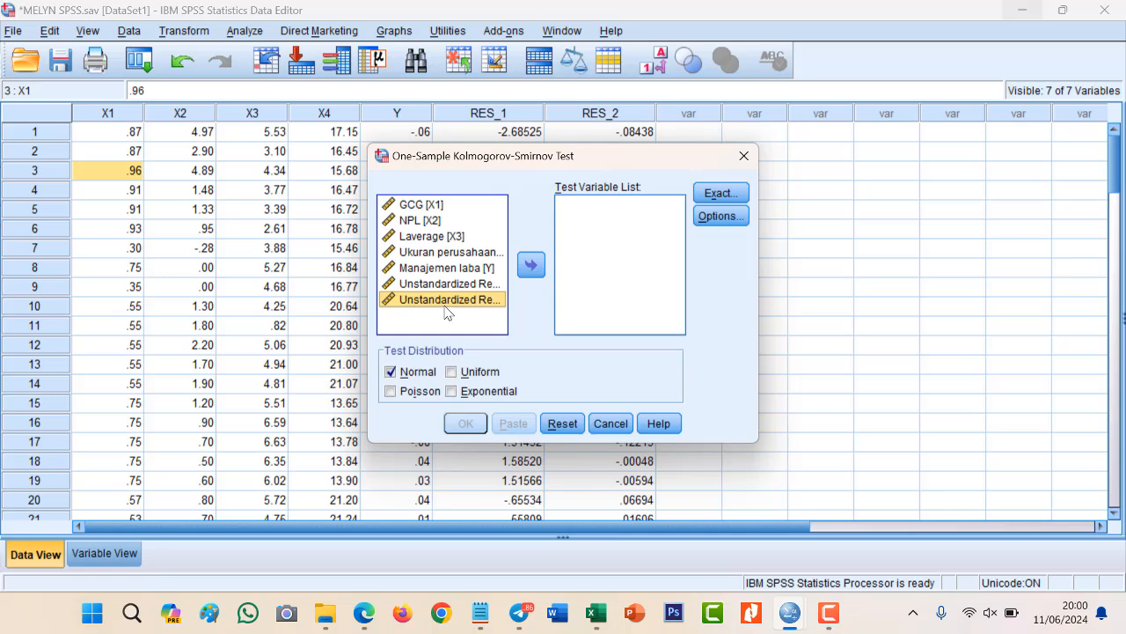
pyautogui.click(533, 268)
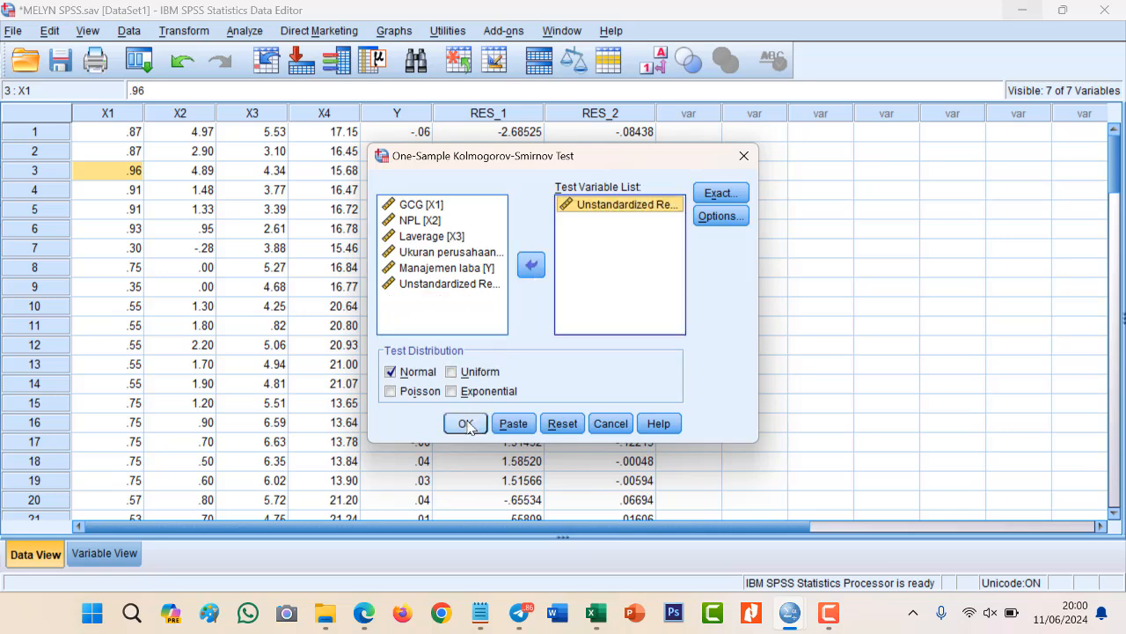
pyautogui.click(465, 423)
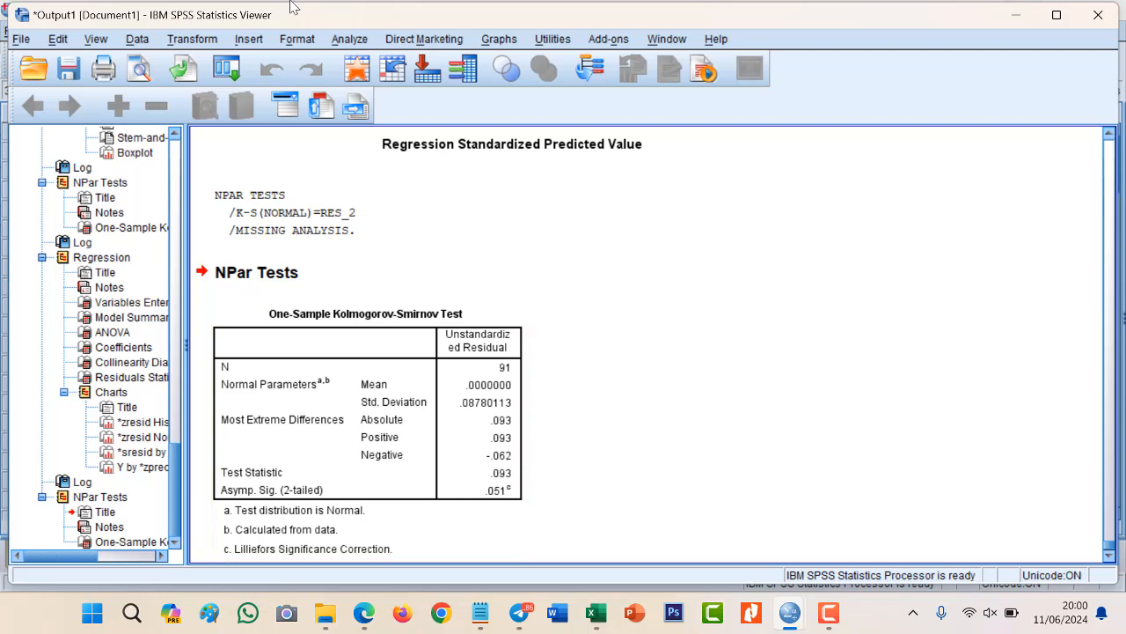
# Rerun the one-sample Kolmogorov-Smirnov test on RES_2 using the Monte Carlo method with a 99% confidence level and 10000 samples
pyautogui.click(352, 41)
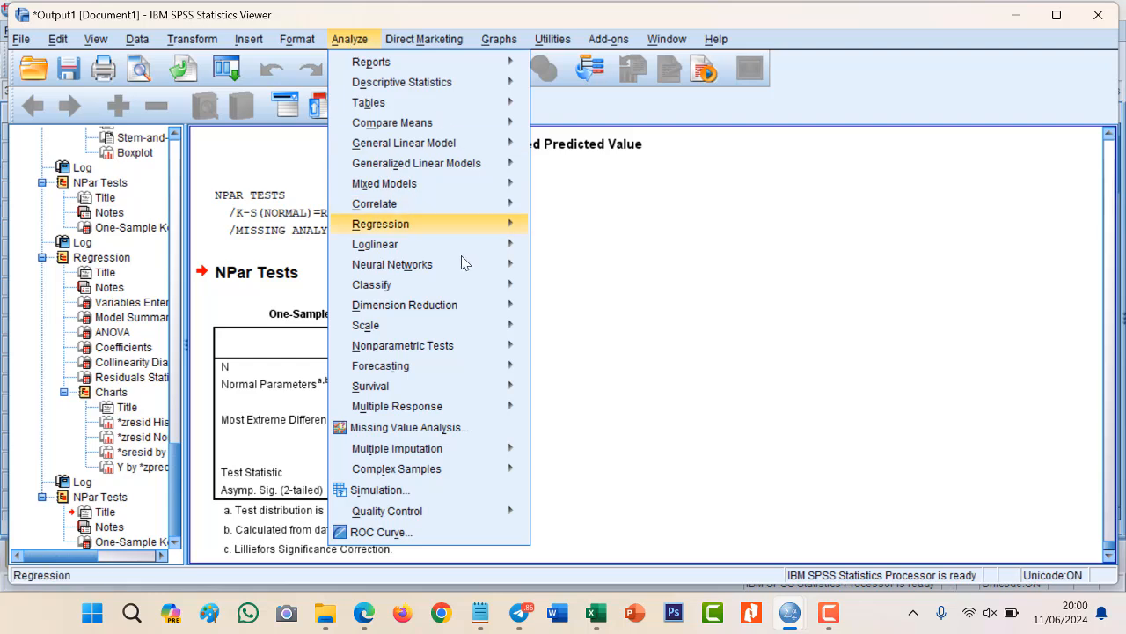
pyautogui.moveTo(387, 365)
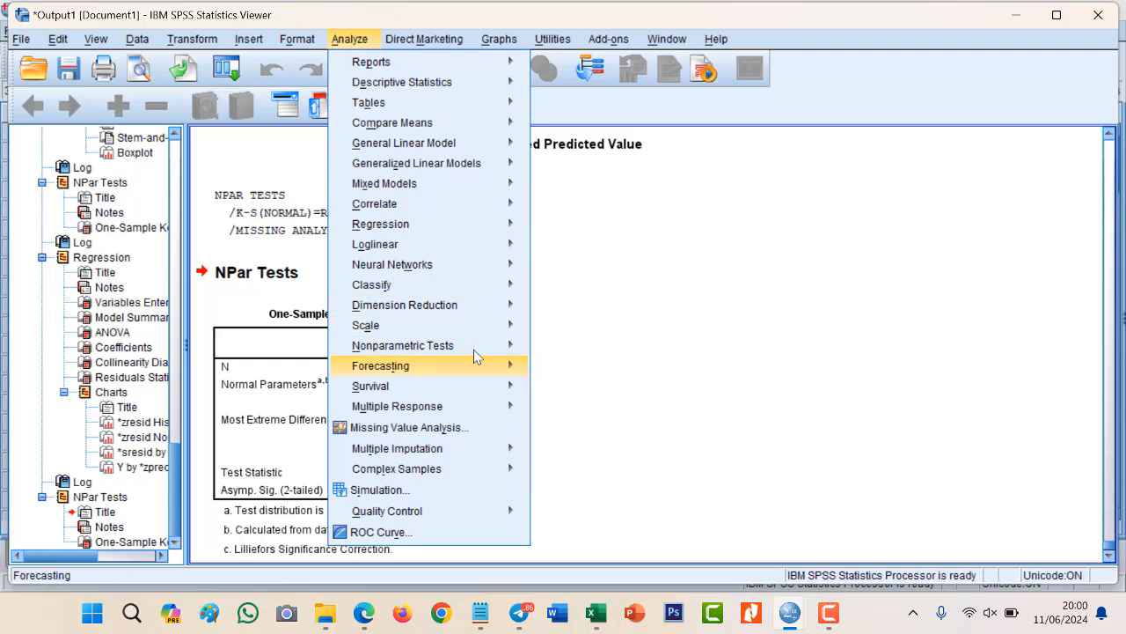
pyautogui.moveTo(466, 346)
pyautogui.moveTo(641, 414)
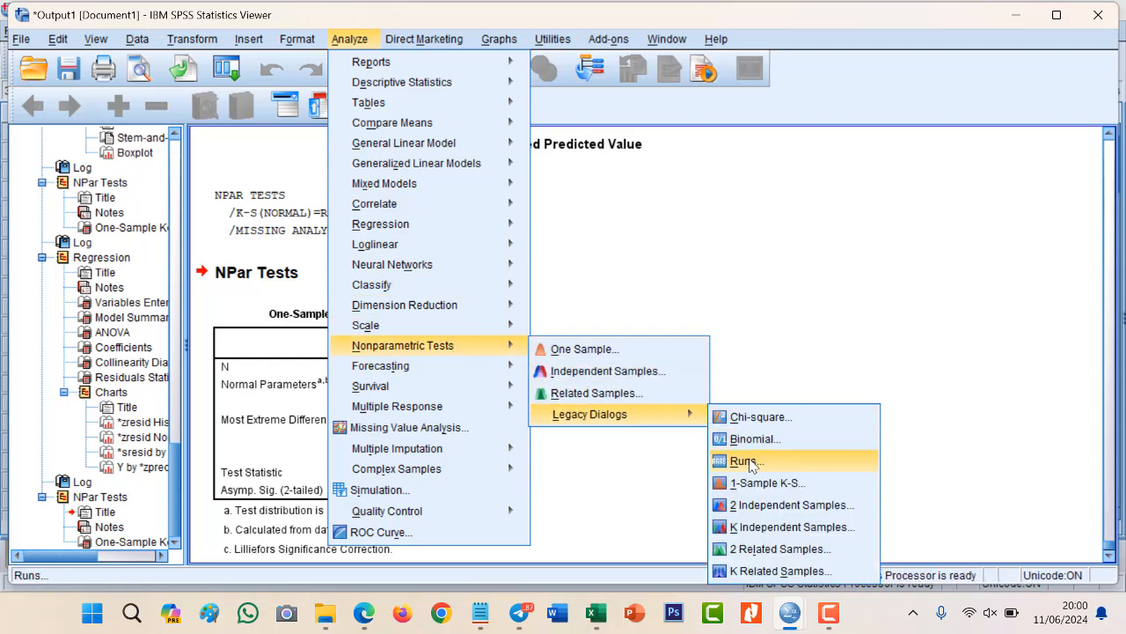
pyautogui.click(759, 484)
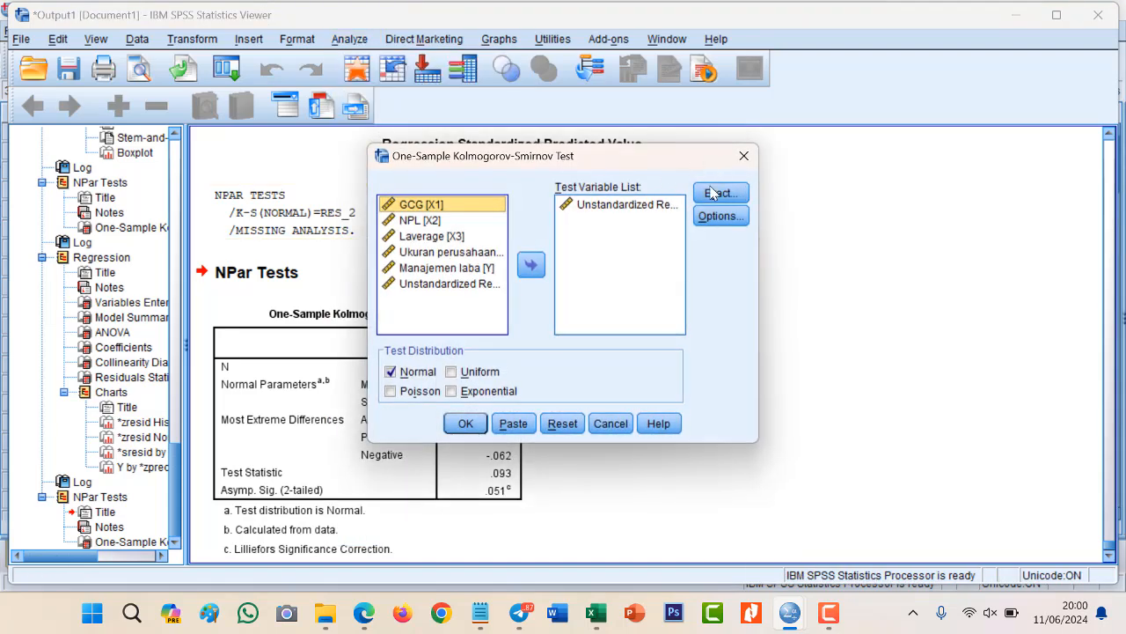
pyautogui.click(717, 192)
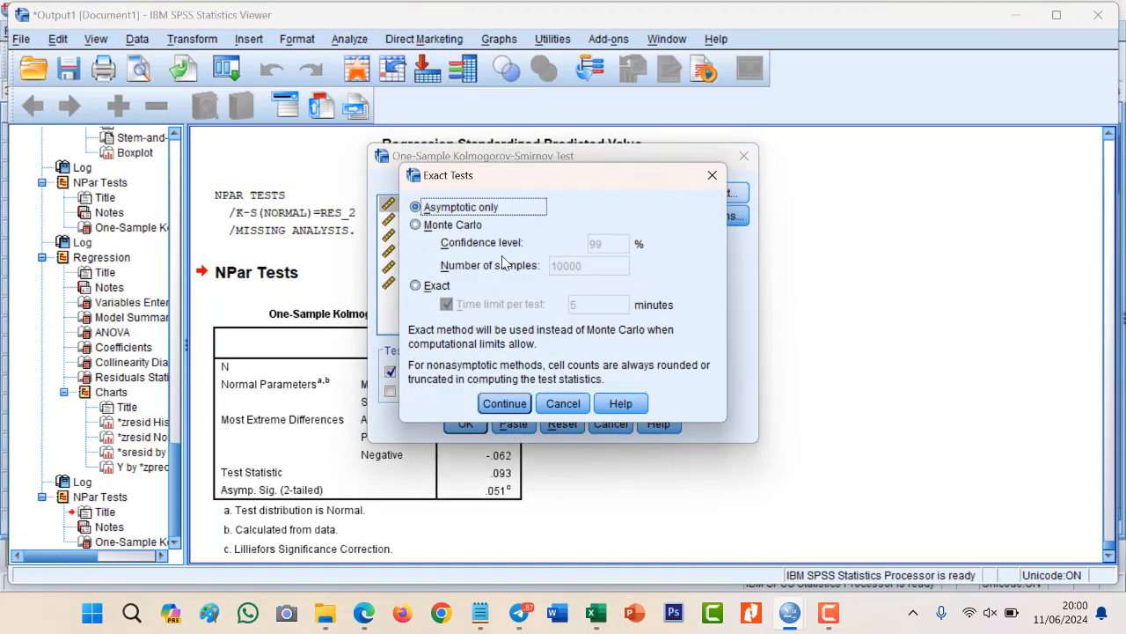
pyautogui.click(452, 227)
pyautogui.click(500, 403)
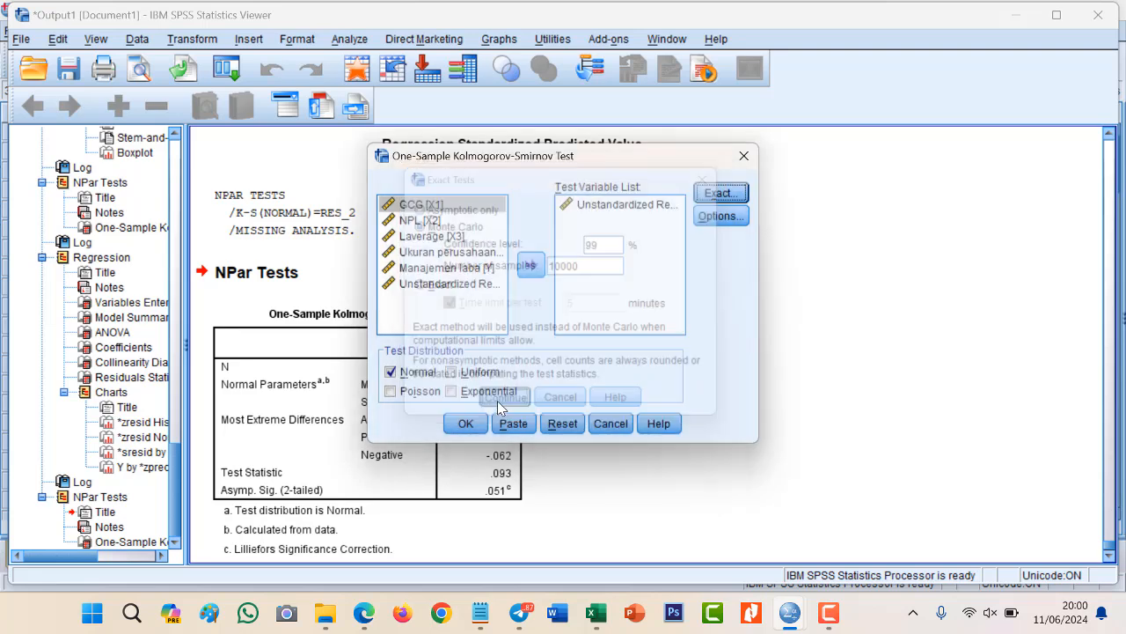
pyautogui.click(473, 422)
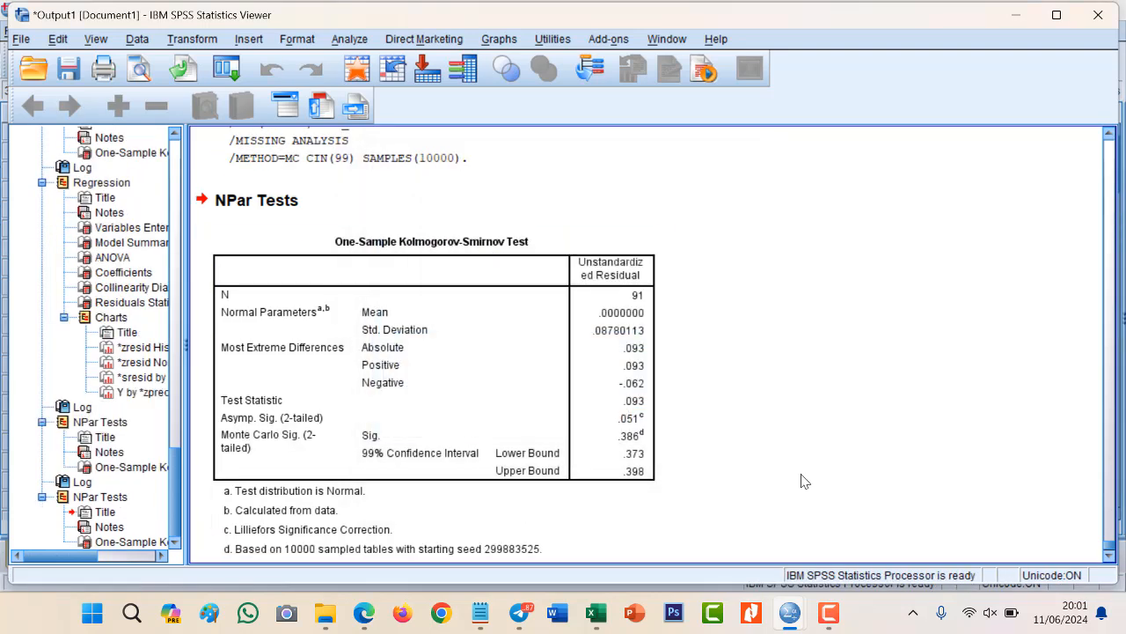
pyautogui.click(495, 477)
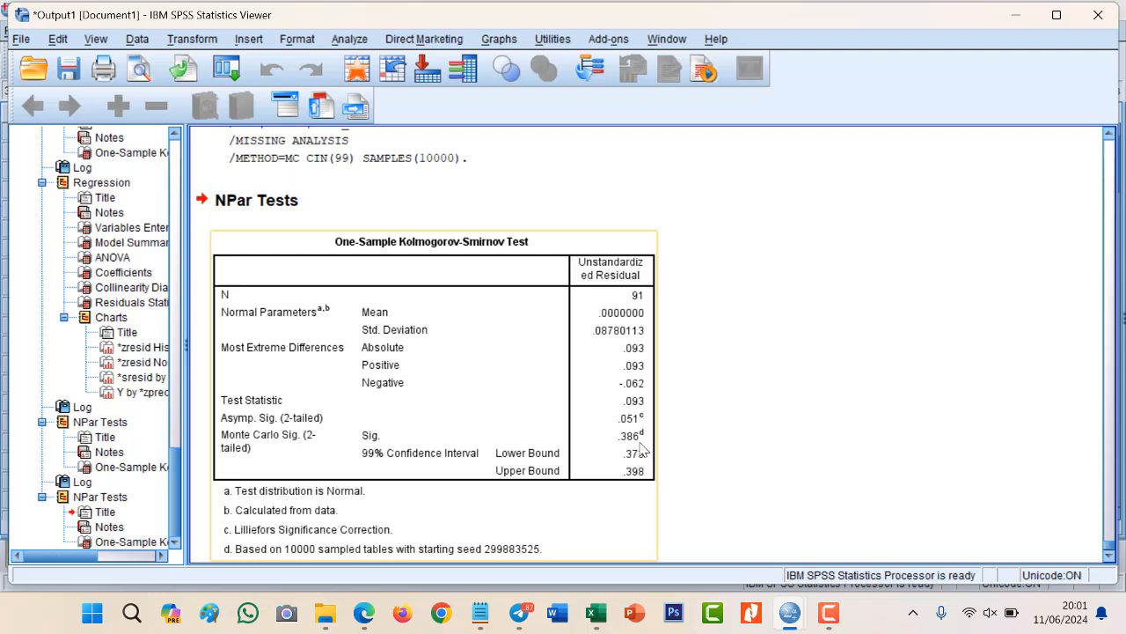
# Rerun the one-sample Kolmogorov-Smirnov test on RES_2 using the Exact method with a 5-minute time limit
pyautogui.click(359, 38)
pyautogui.moveTo(462, 349)
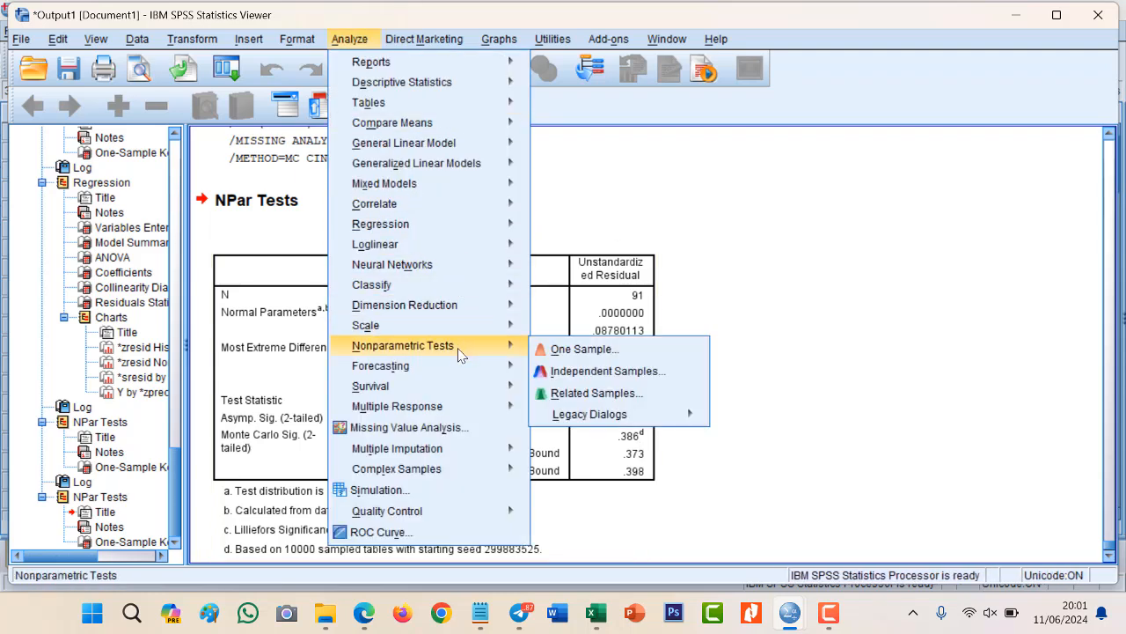
pyautogui.moveTo(642, 420)
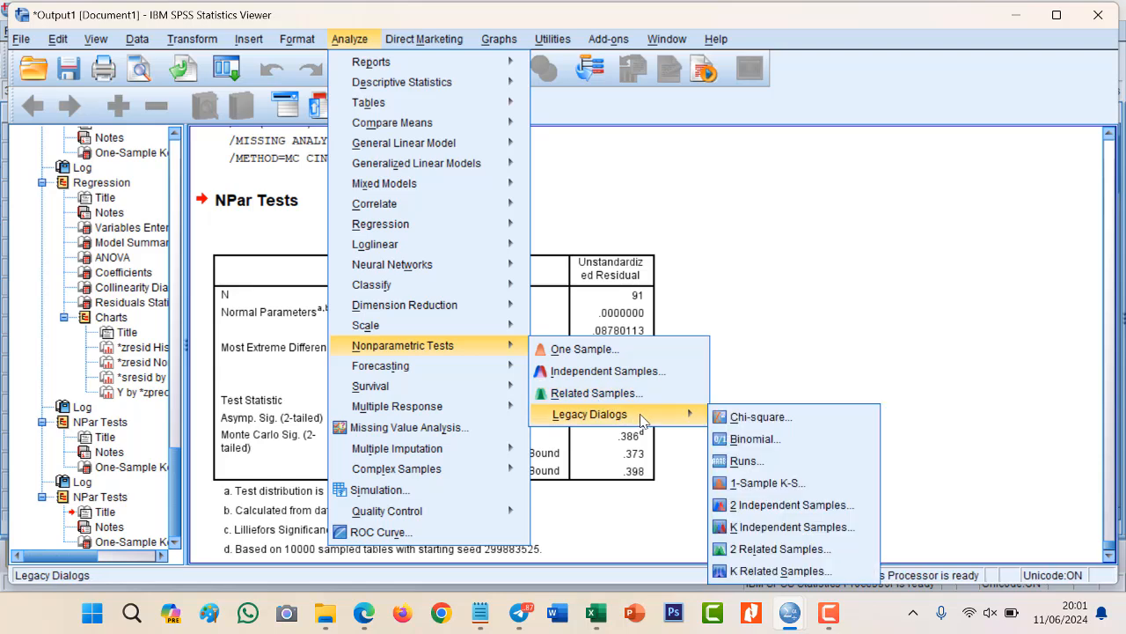
pyautogui.click(762, 484)
pyautogui.click(723, 193)
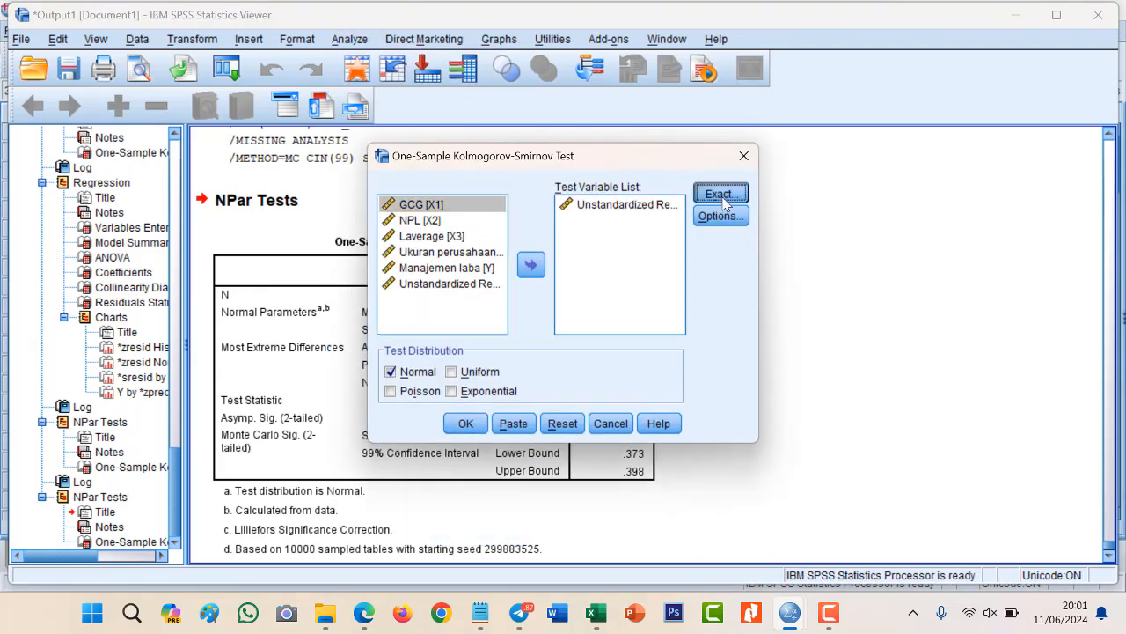
pyautogui.click(436, 286)
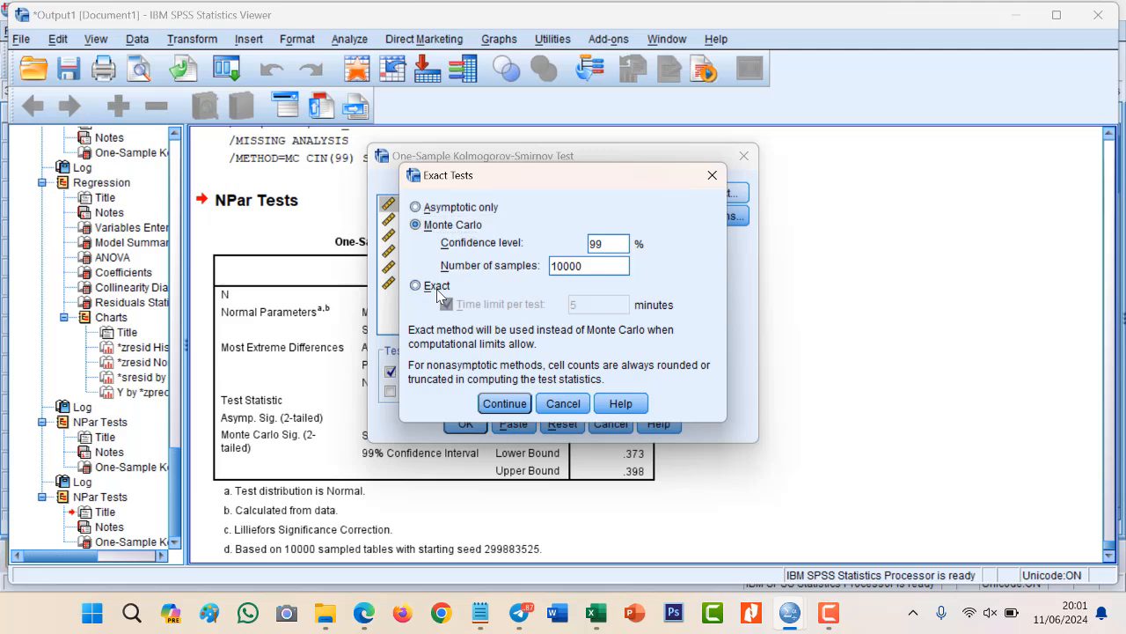
pyautogui.click(505, 403)
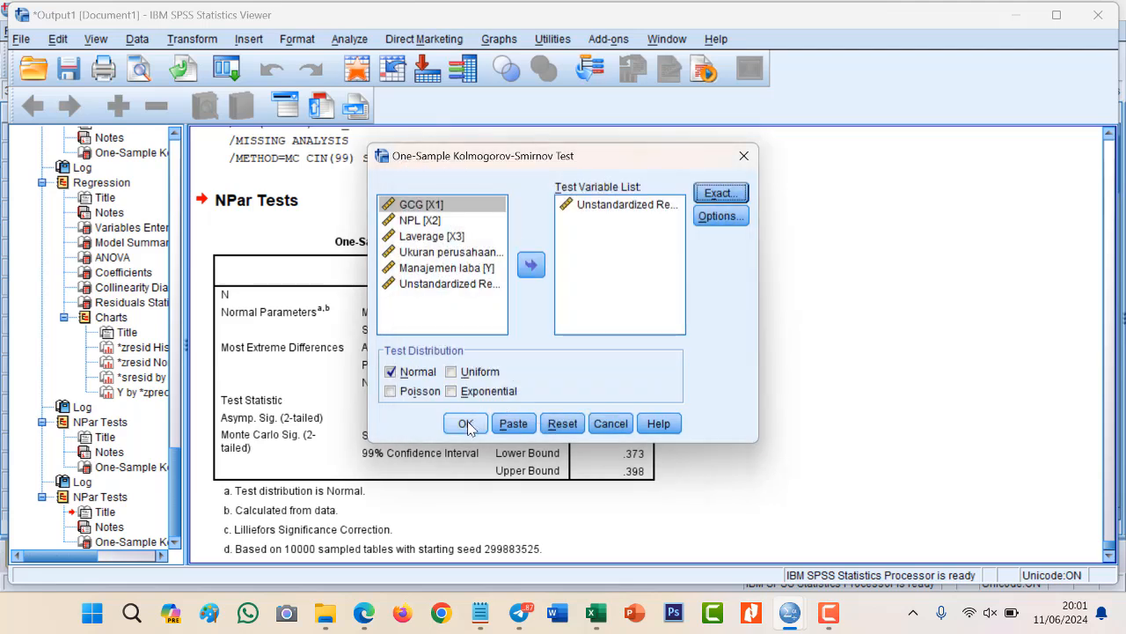
pyautogui.click(466, 425)
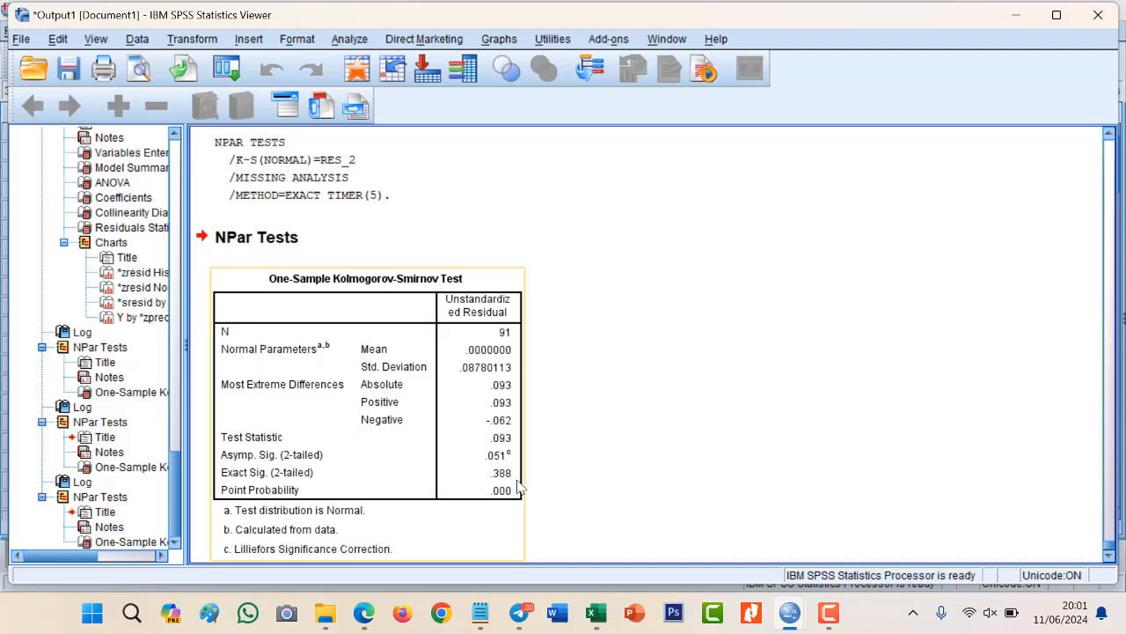
pyautogui.click(679, 461)
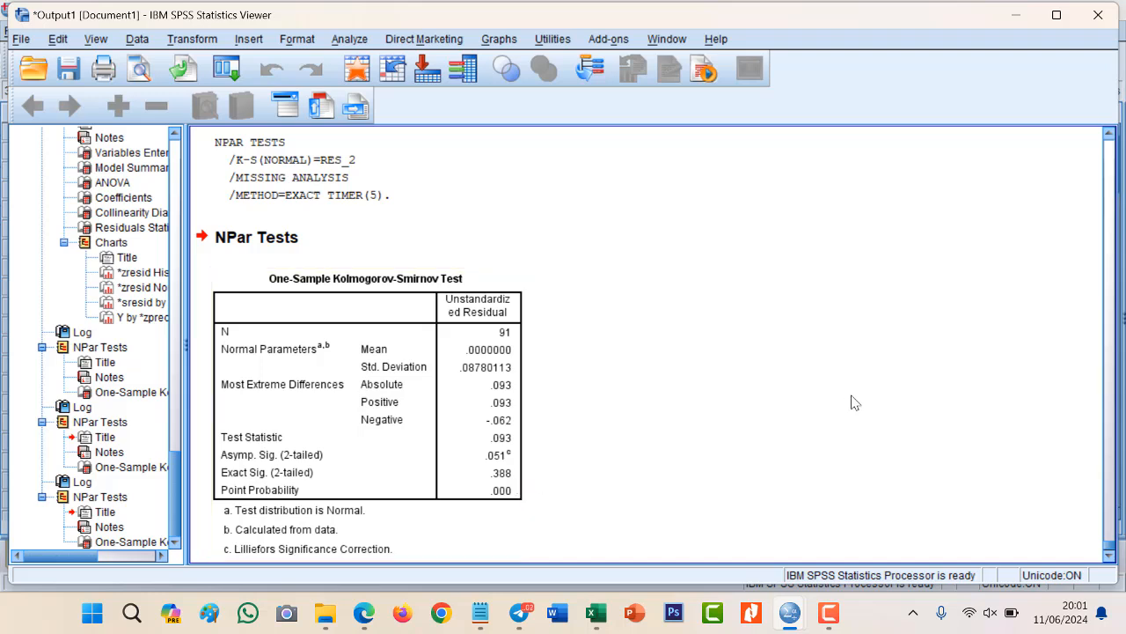